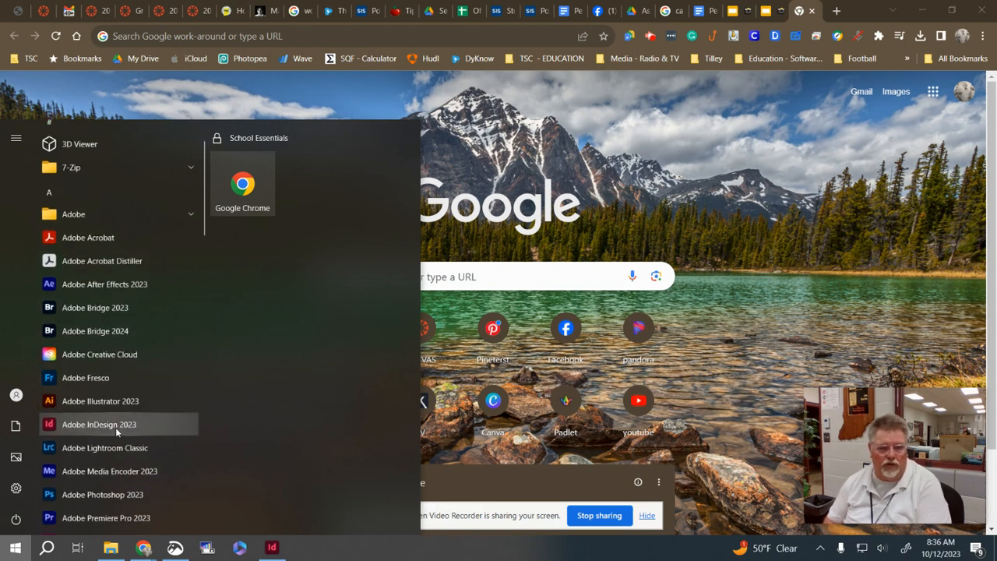
Switch to Adobe InDesign and start a new document
{"action": "left_click", "coordinate": [272, 548]}
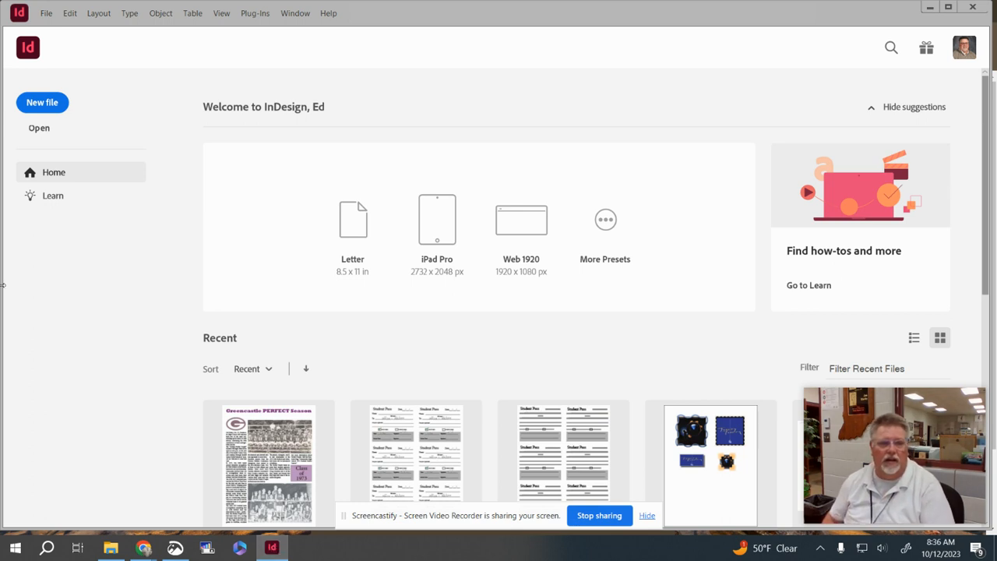
{"action": "left_click", "coordinate": [41, 102]}
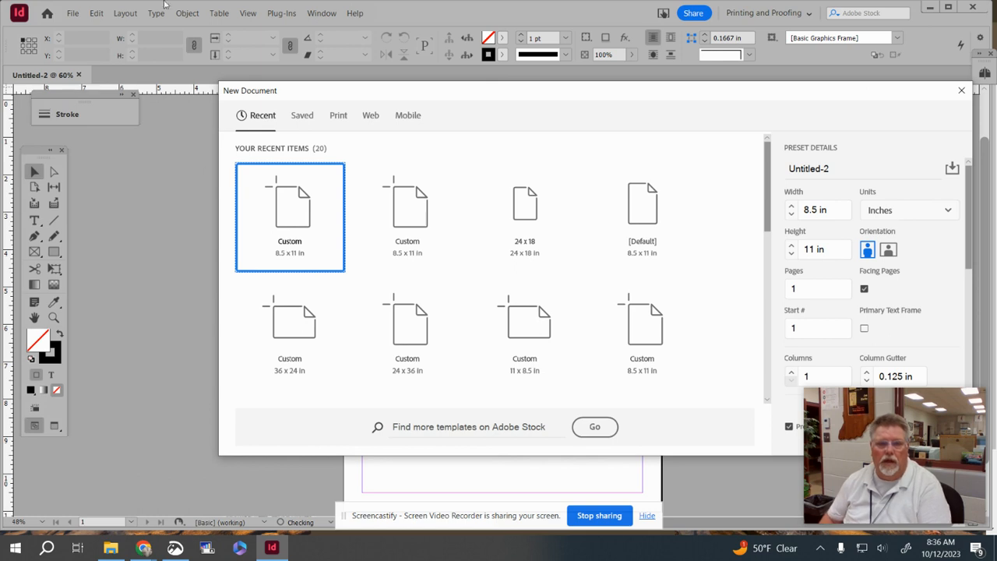
{"action": "left_click_drag", "start_coordinate": [777, 98], "coordinate": [667, 88]}
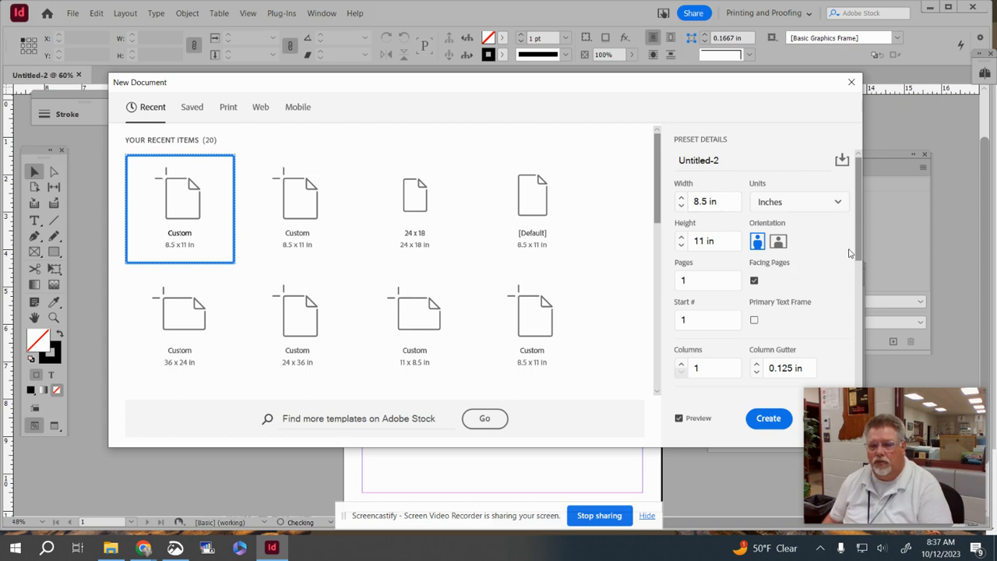
Name the new document with the author's surname followed by "Text Wrap Fall 2023"
{"action": "left_click_drag", "start_coordinate": [857, 254], "coordinate": [861, 318]}
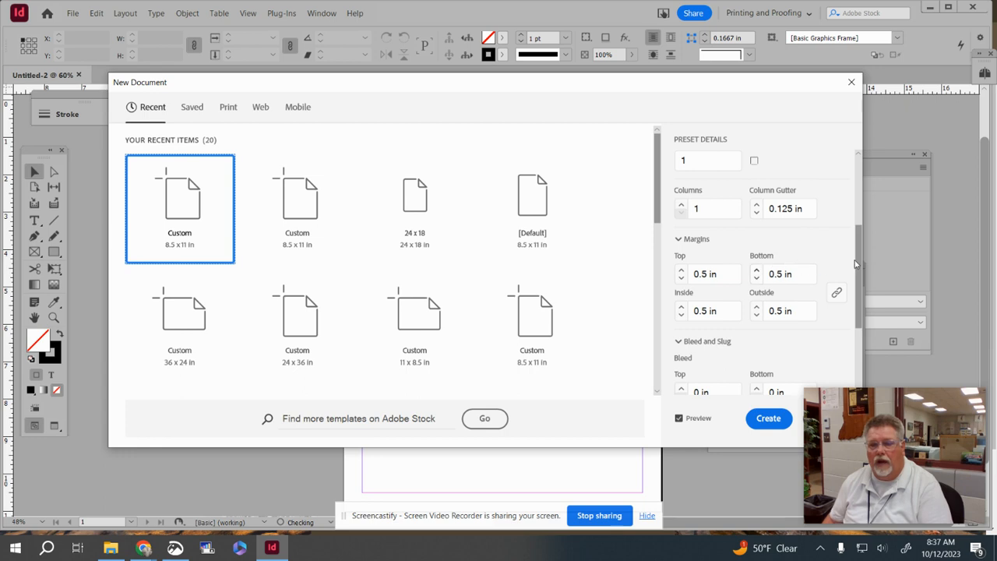
{"action": "left_click_drag", "start_coordinate": [859, 261], "coordinate": [854, 170]}
{"action": "left_click", "coordinate": [711, 161]}
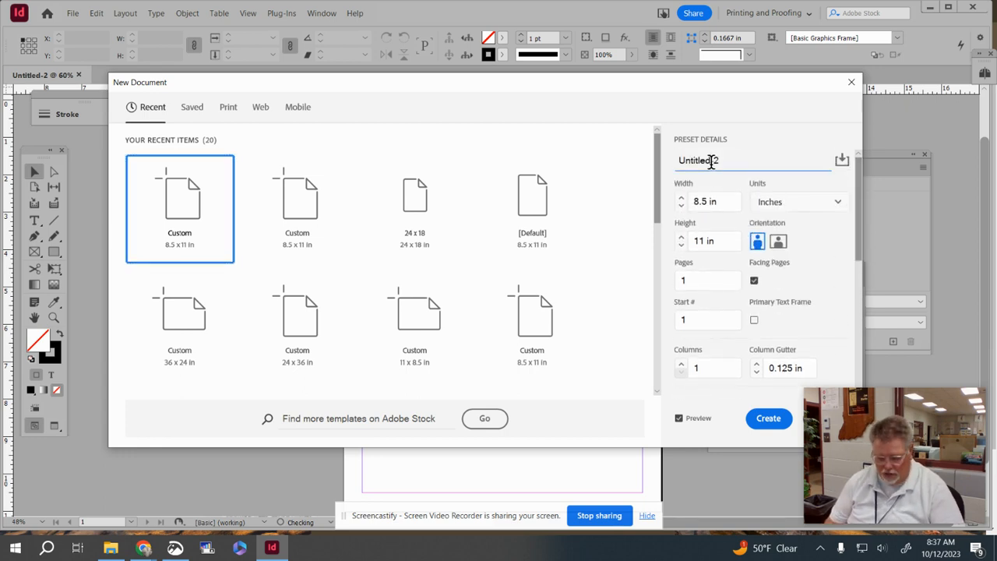
{"action": "left_click_drag", "start_coordinate": [733, 160], "coordinate": [665, 162]}
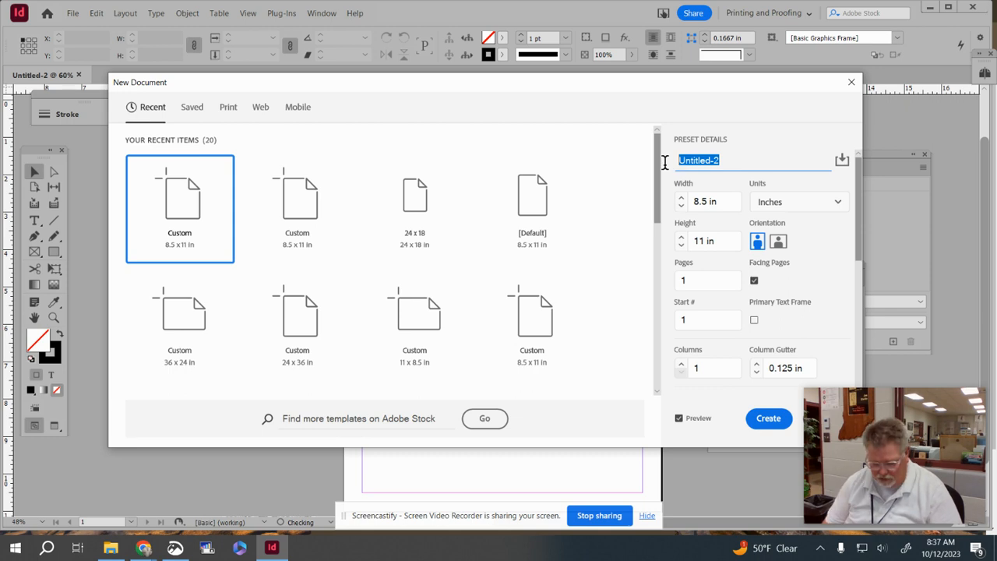
{"action": "type", "text": "Tilley Text Wr"}
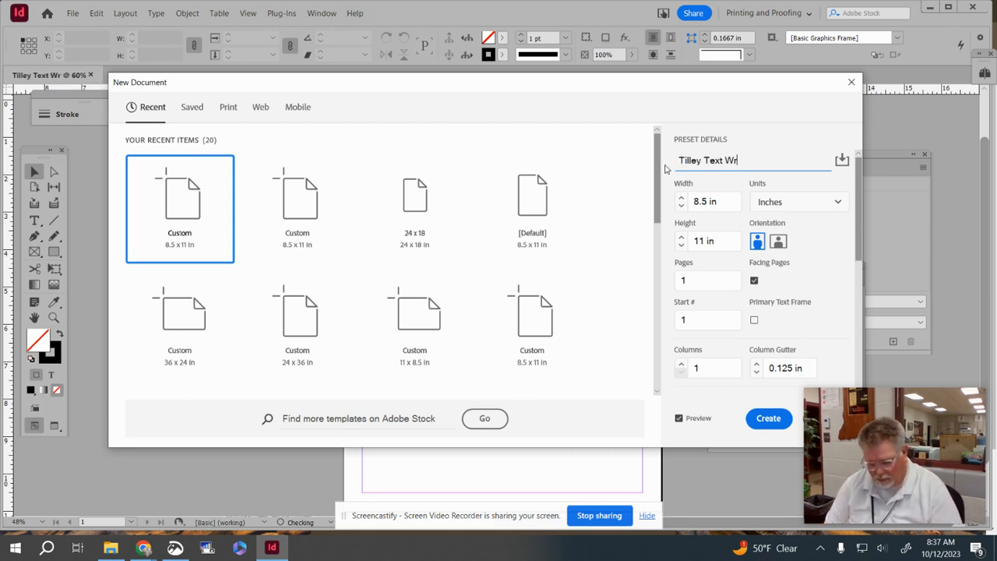
{"action": "type", "text": "ap"}
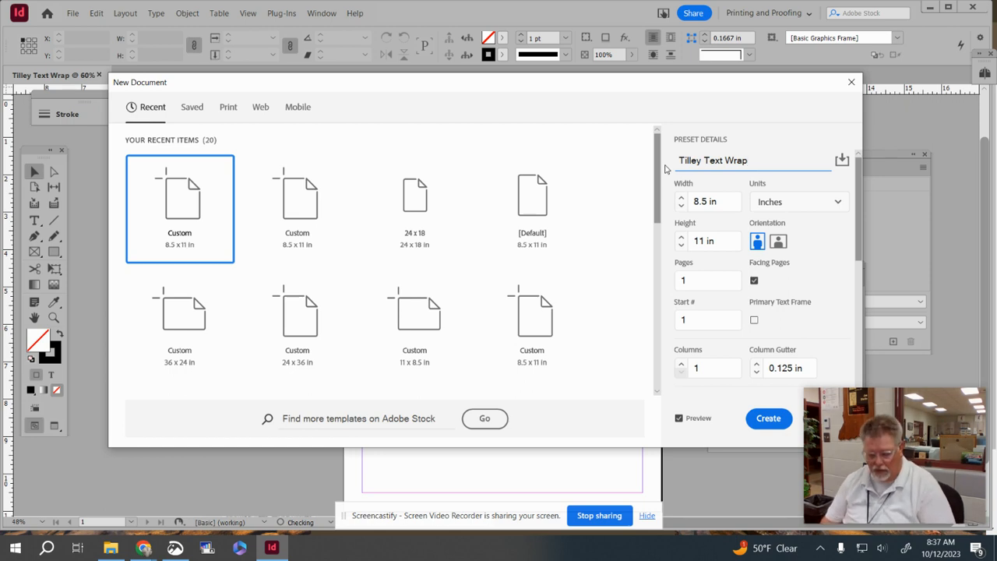
{"action": "type", "text": " F"}
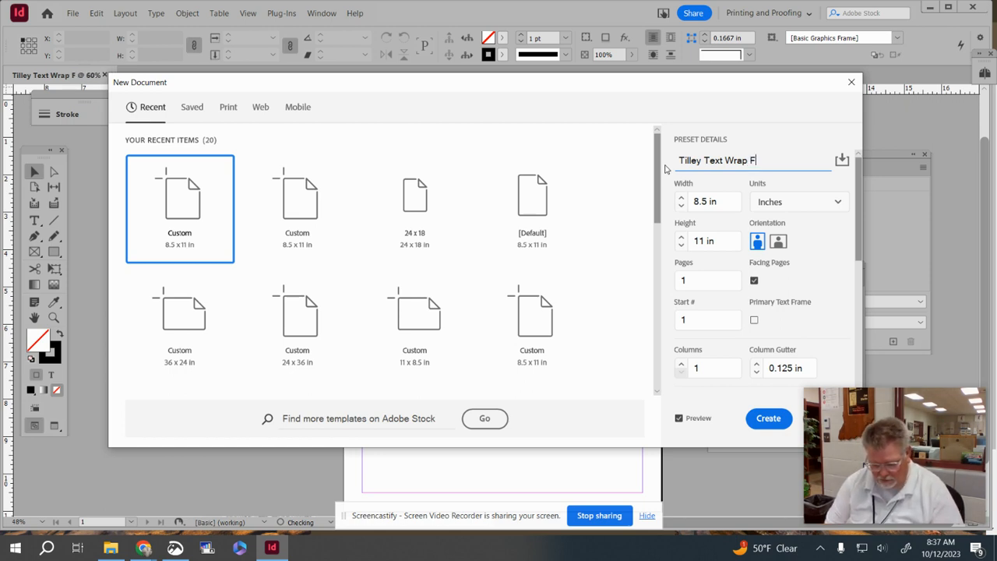
{"action": "type", "text": "all 2023"}
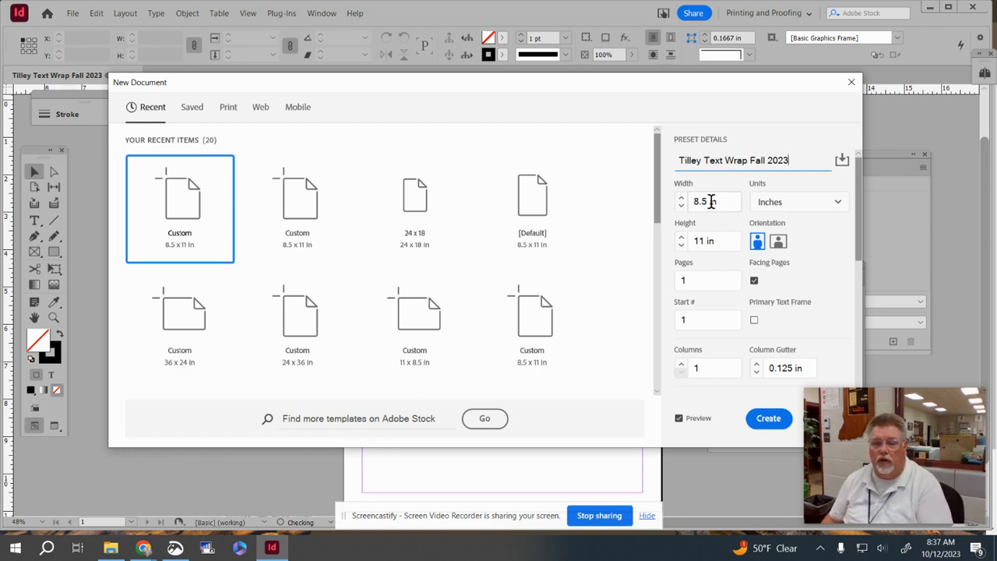
Set the new document to 3 columns
{"action": "scroll", "coordinate": [767, 231], "scroll_direction": "down", "scroll_amount": 5}
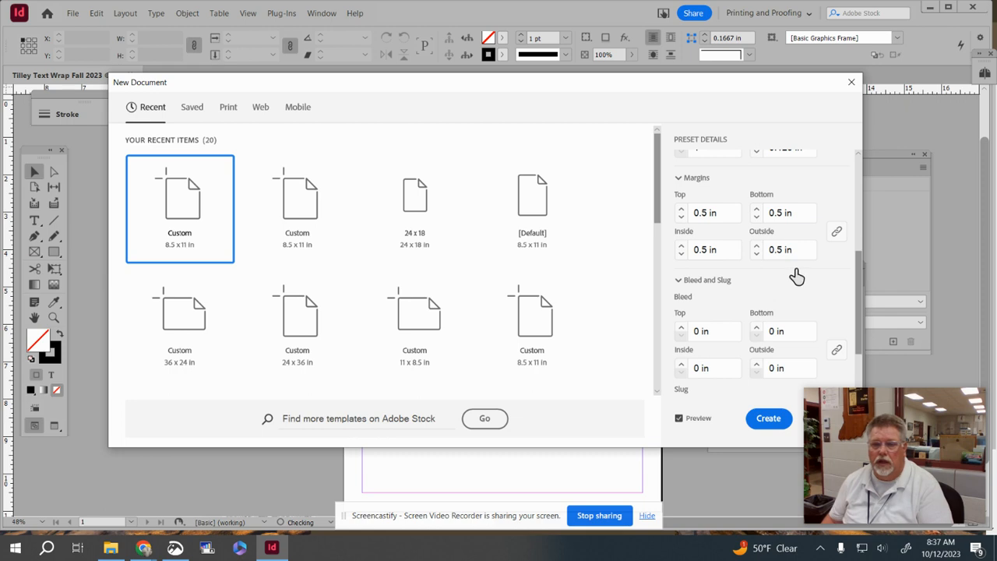
{"action": "scroll", "coordinate": [791, 277], "scroll_direction": "up", "scroll_amount": 3}
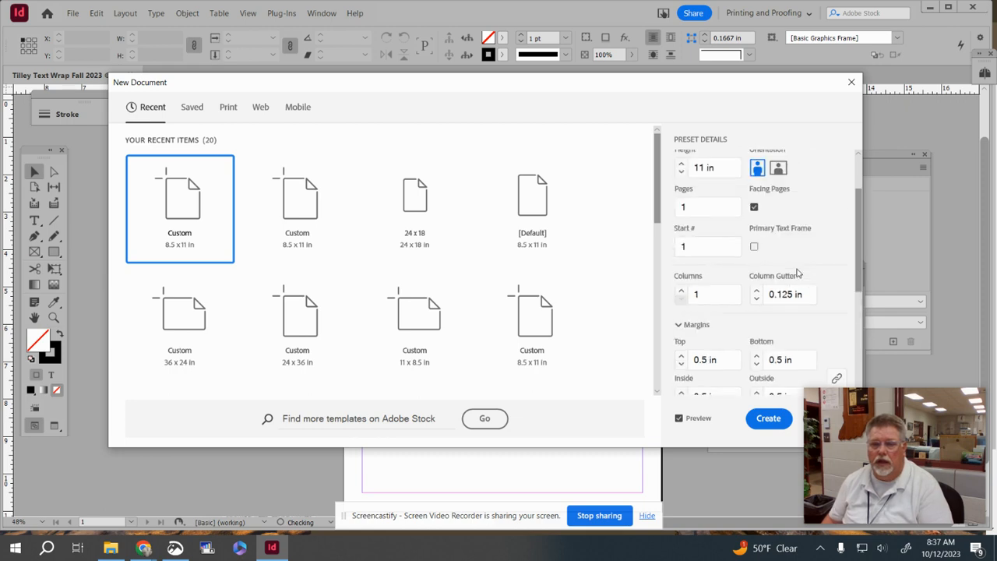
{"action": "left_click", "coordinate": [682, 290]}
{"action": "left_click", "coordinate": [682, 291]}
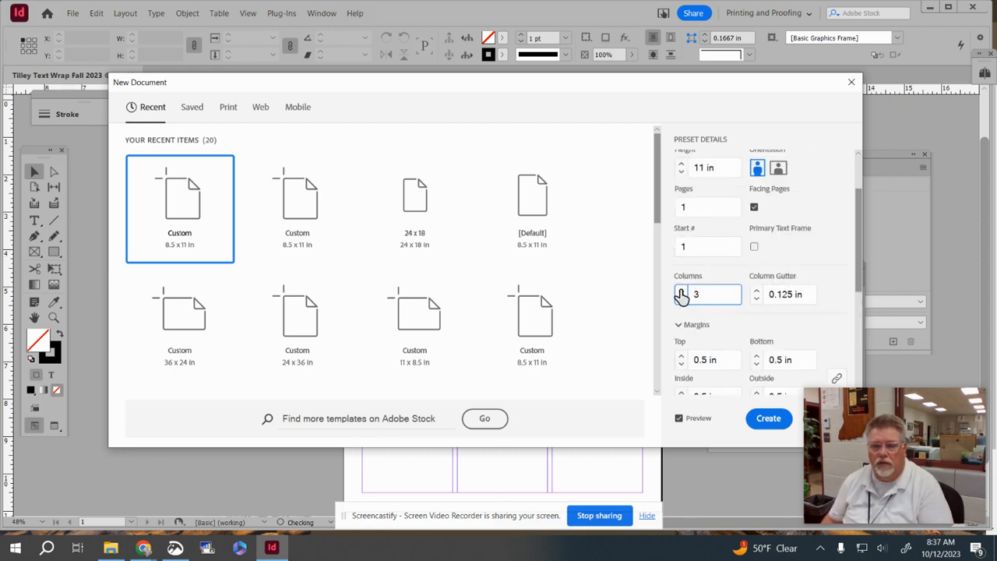
Set all four margins to 0.375 in and create the document
{"action": "left_click_drag", "start_coordinate": [491, 93], "coordinate": [514, 72]}
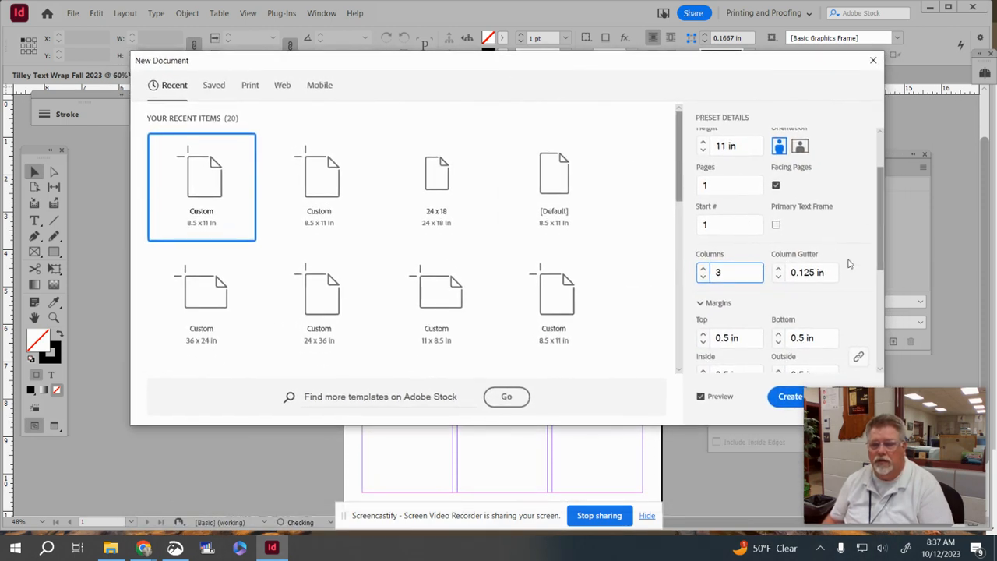
{"action": "left_click_drag", "start_coordinate": [879, 242], "coordinate": [880, 287]}
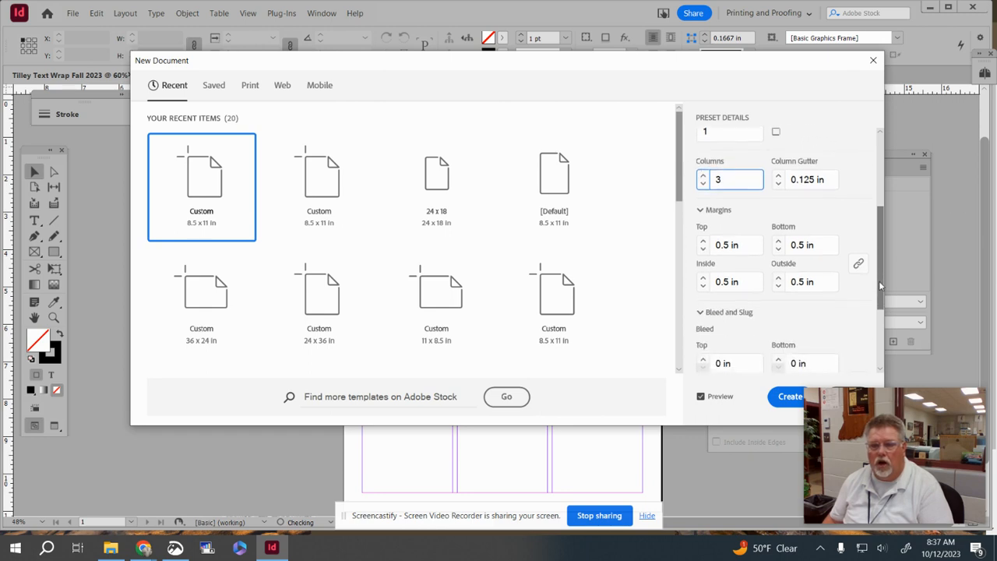
{"action": "left_click", "coordinate": [702, 249]}
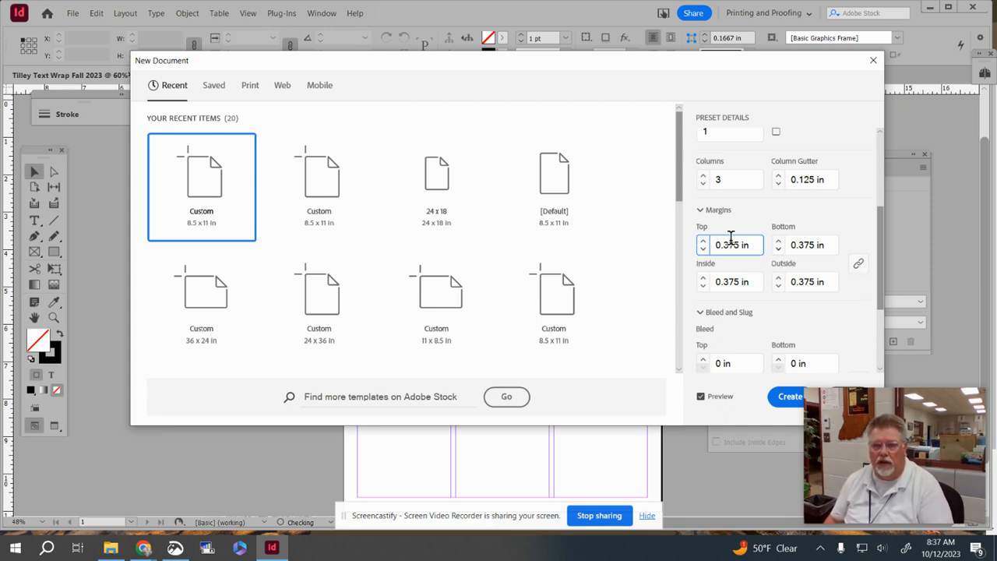
{"action": "scroll", "coordinate": [767, 262], "scroll_direction": "up", "scroll_amount": 4}
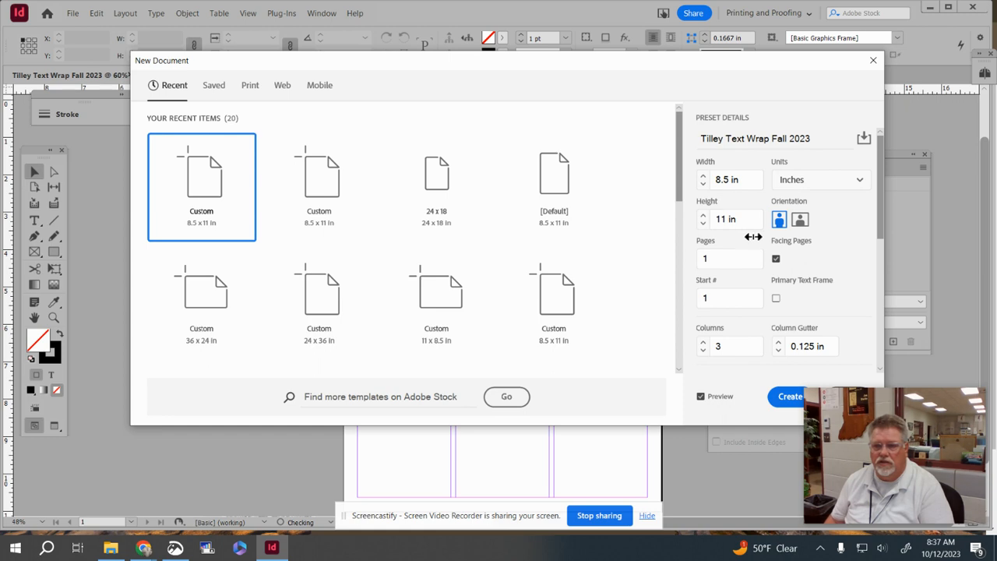
{"action": "scroll", "coordinate": [759, 257], "scroll_direction": "down", "scroll_amount": 5}
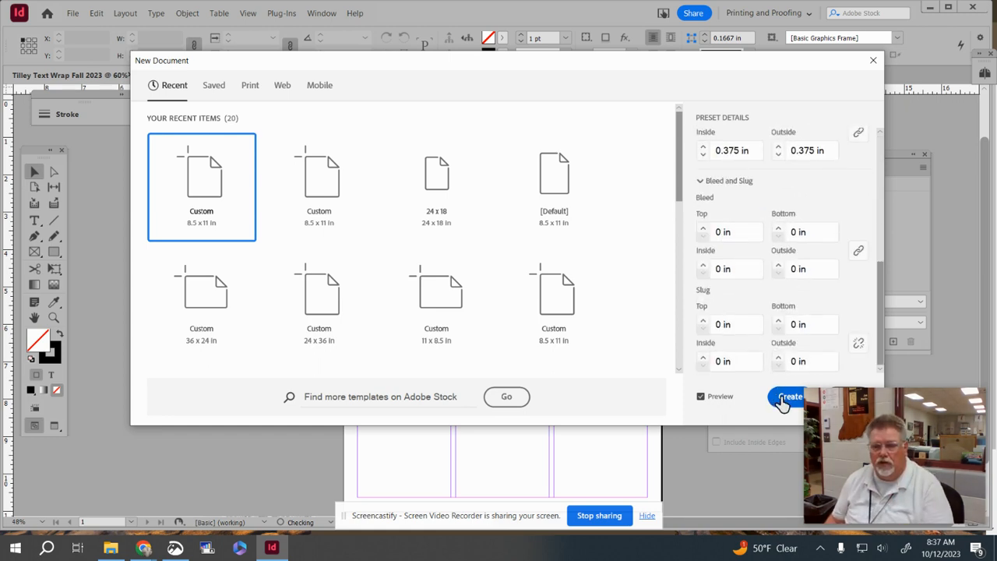
{"action": "left_click", "coordinate": [787, 397]}
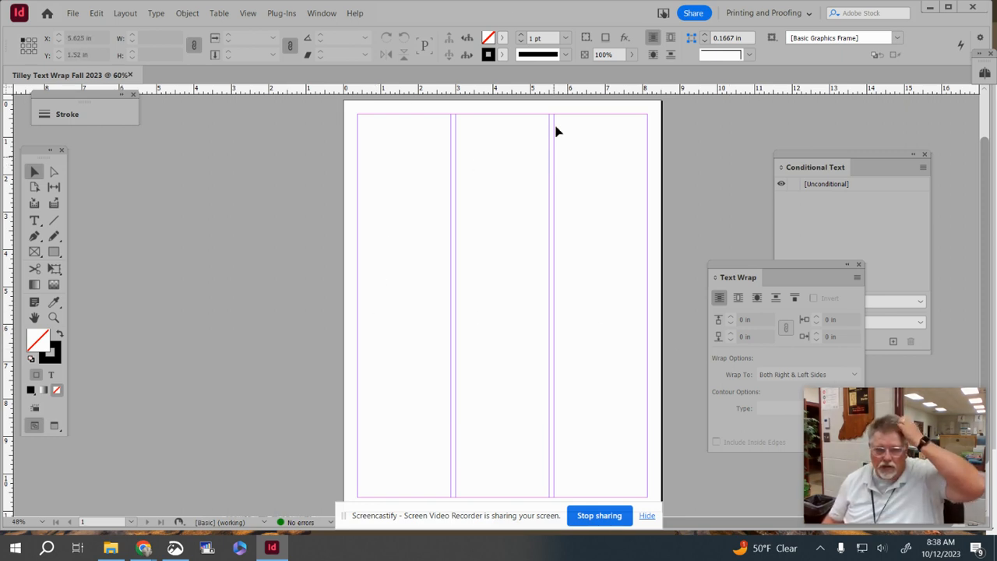
{"action": "left_click", "coordinate": [73, 14]}
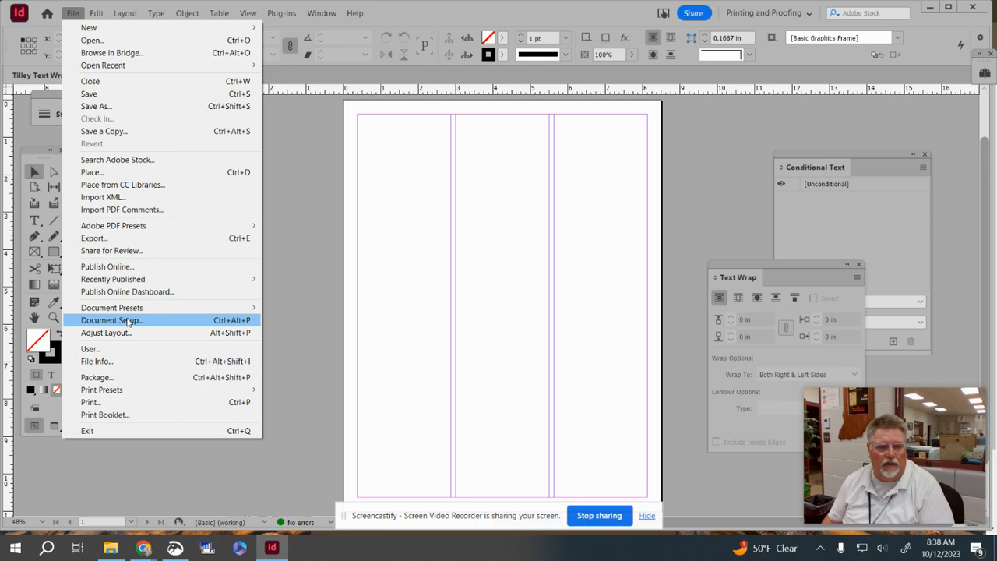
{"action": "left_click", "coordinate": [102, 172]}
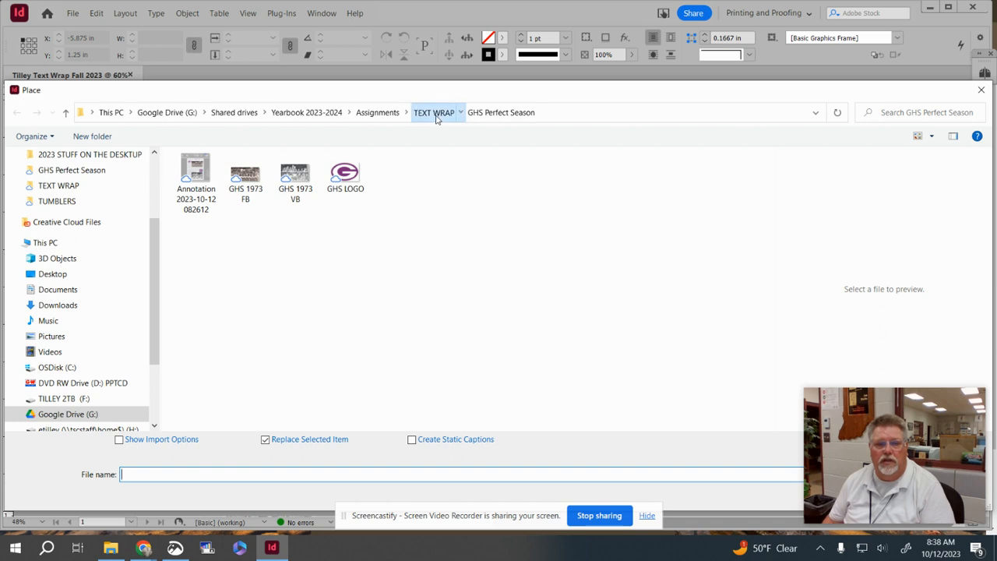
{"action": "left_click", "coordinate": [435, 113]}
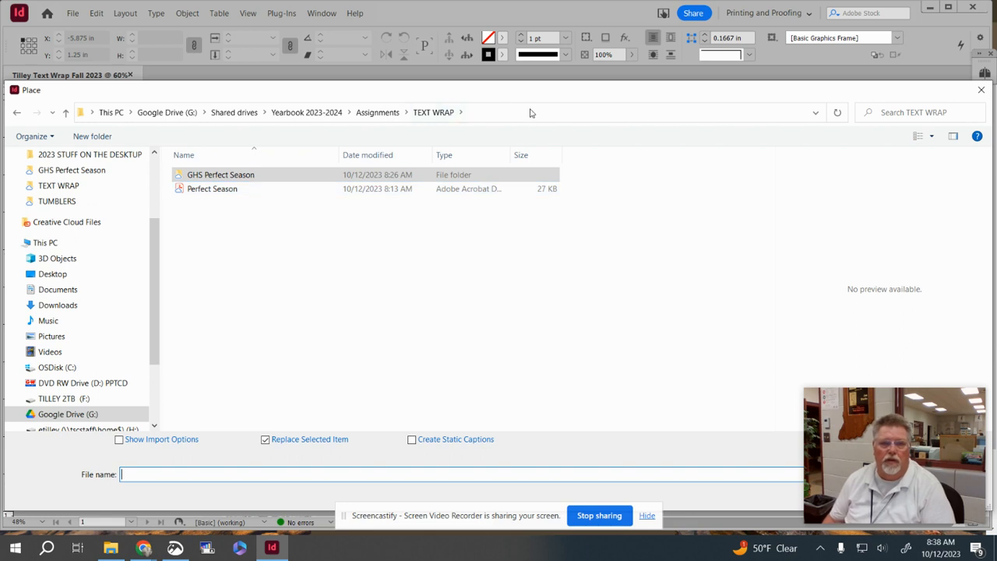
{"action": "left_click", "coordinate": [300, 120]}
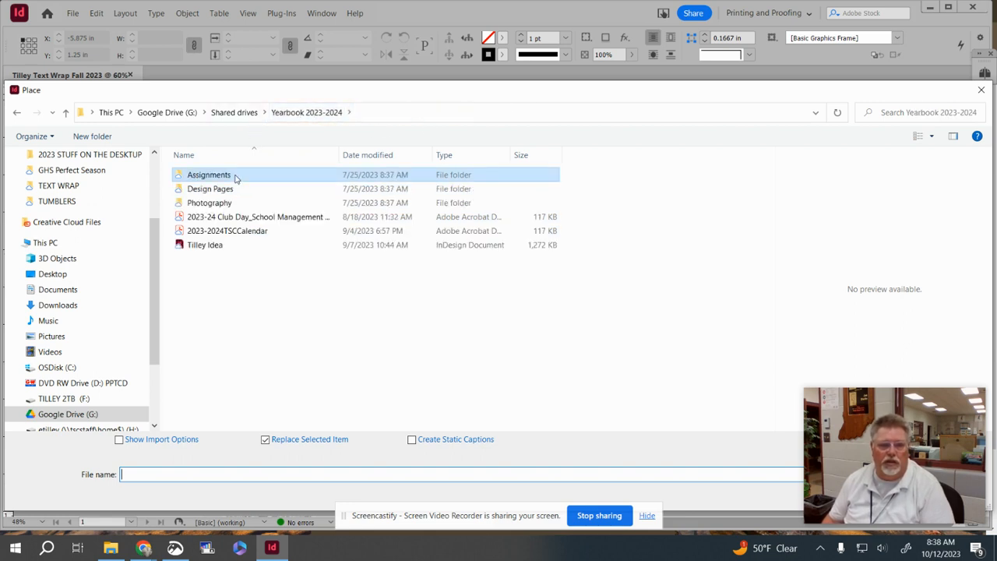
{"action": "double_click", "coordinate": [234, 175]}
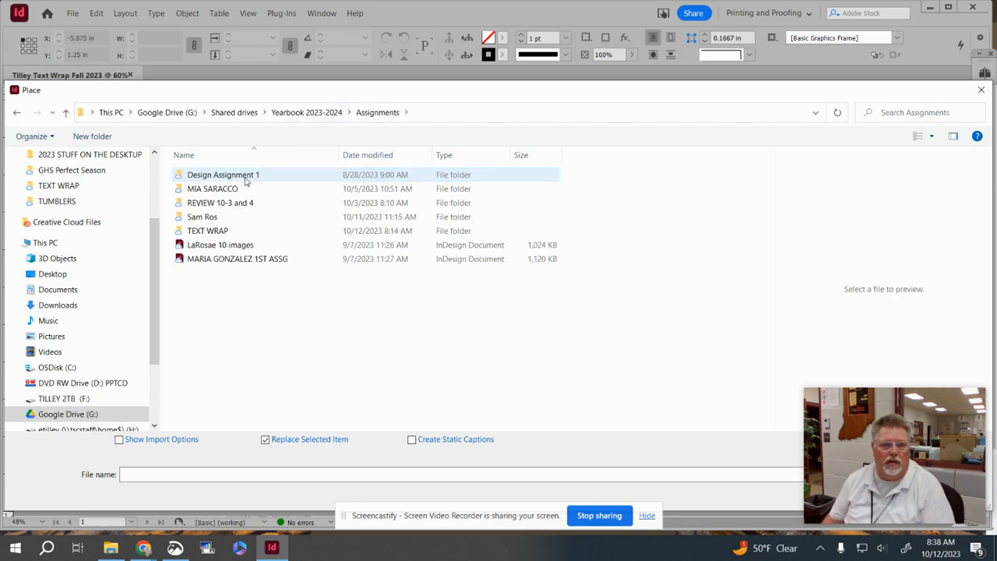
{"action": "double_click", "coordinate": [223, 232]}
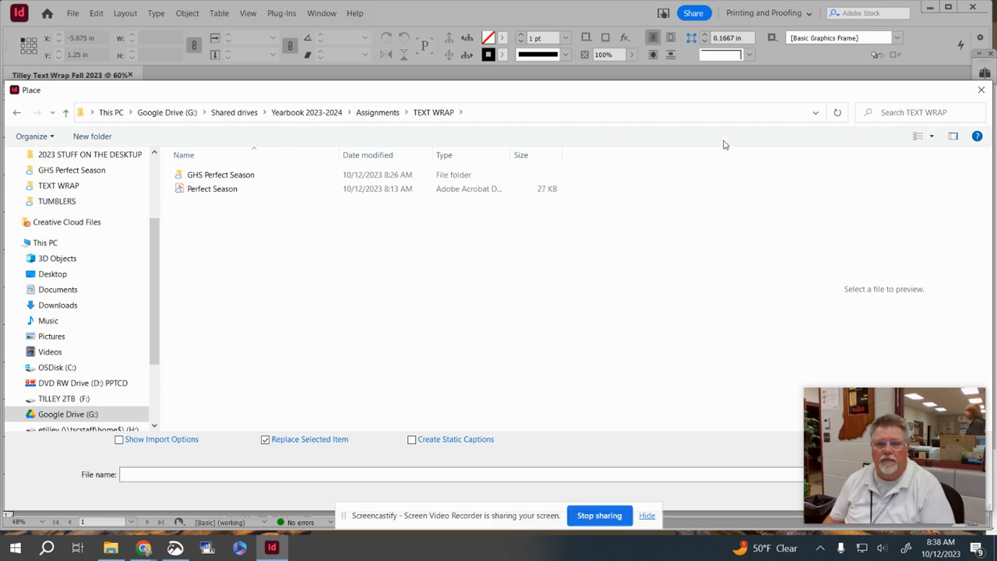
{"action": "left_click_drag", "start_coordinate": [655, 94], "coordinate": [655, 36]}
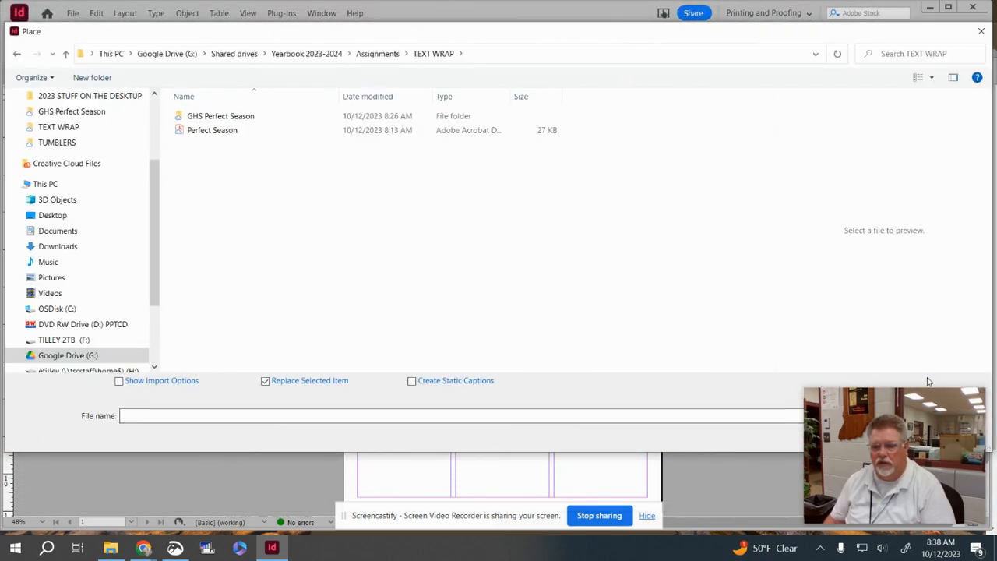
{"action": "left_click_drag", "start_coordinate": [940, 406], "coordinate": [908, 476]}
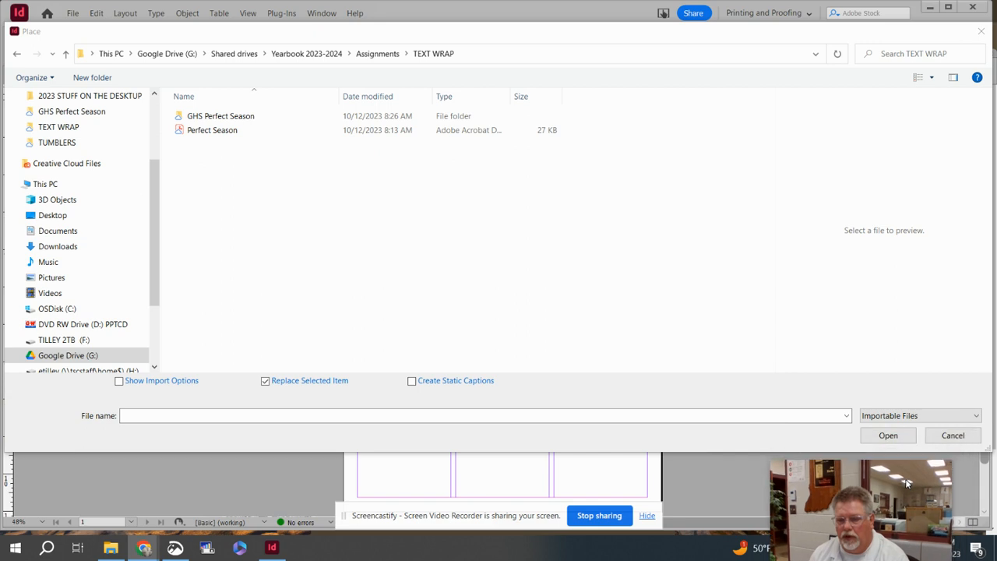
{"action": "left_click", "coordinate": [953, 437]}
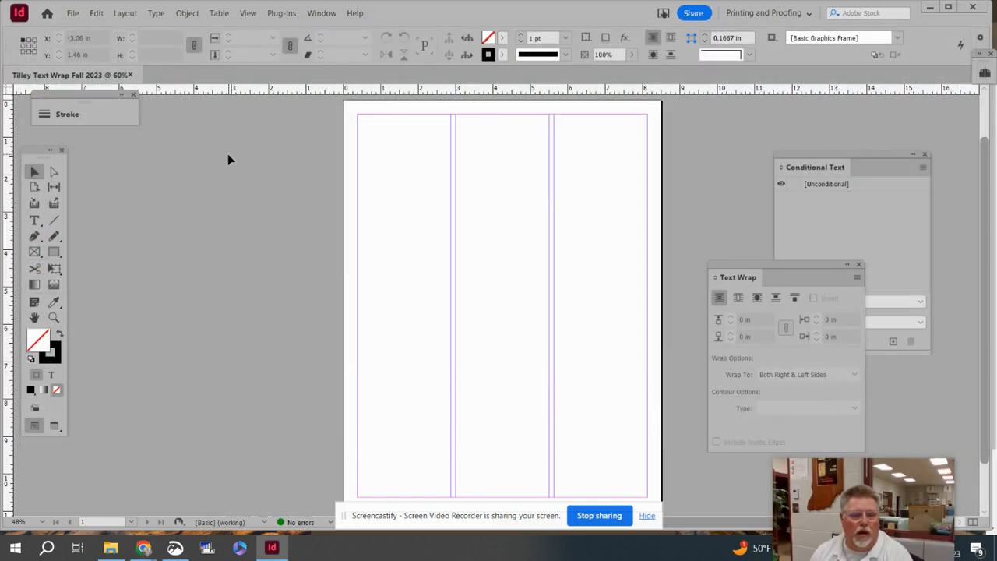
Draw a rectangle frame about 5.125 by 2.2 in across the first two columns, near the page's upper edge
{"action": "left_click", "coordinate": [35, 252]}
{"action": "left_click_drag", "start_coordinate": [358, 169], "coordinate": [549, 250]}
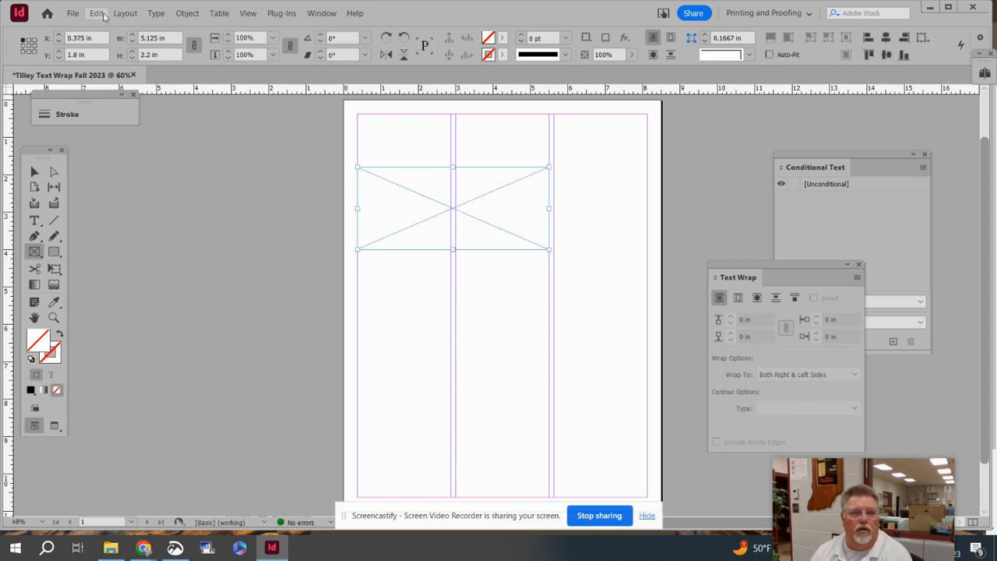
Change the page layout to 4 columns
{"action": "left_click", "coordinate": [126, 14]}
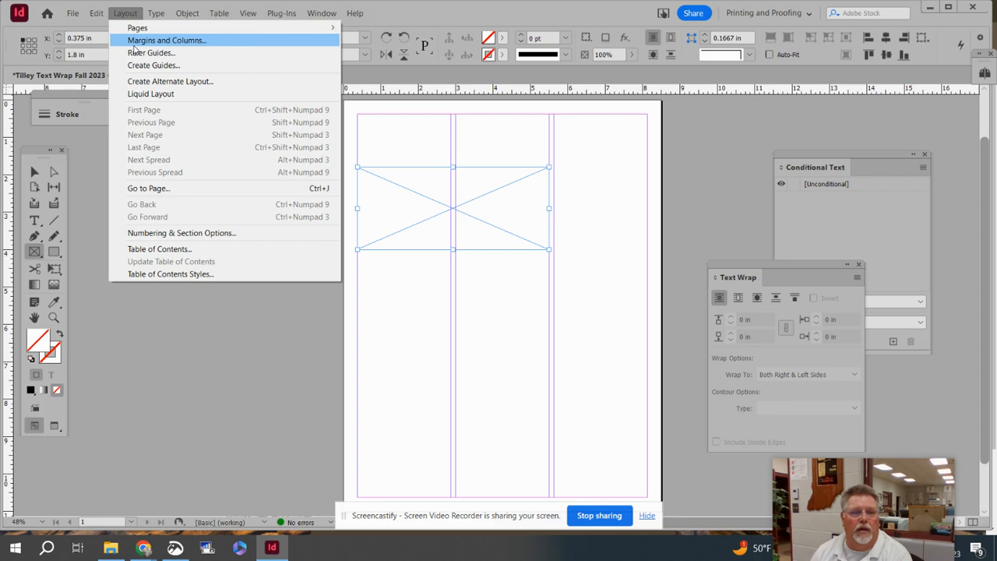
{"action": "left_click", "coordinate": [136, 41]}
{"action": "double_click", "coordinate": [411, 259]}
{"action": "type", "text": "4"}
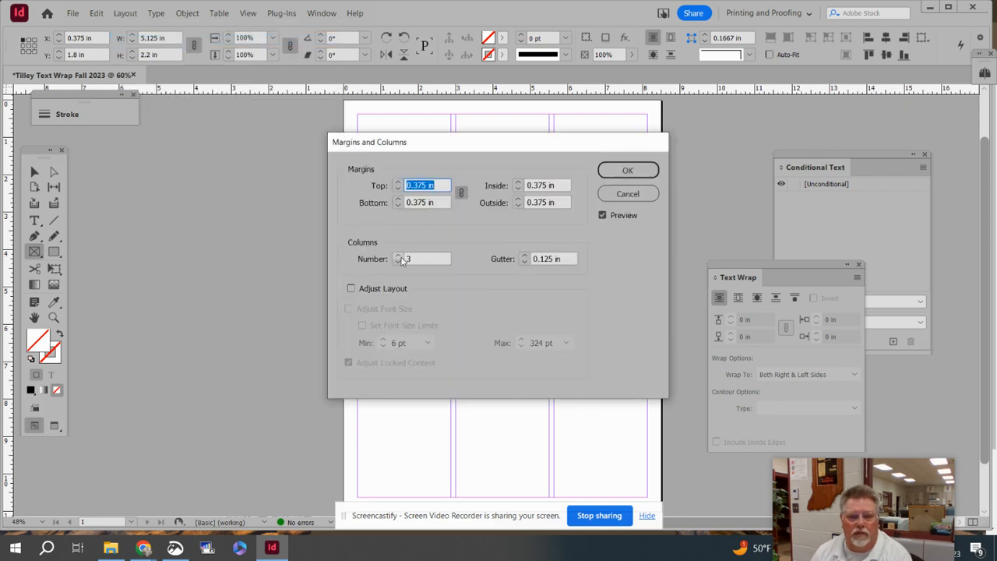
{"action": "left_click", "coordinate": [631, 171]}
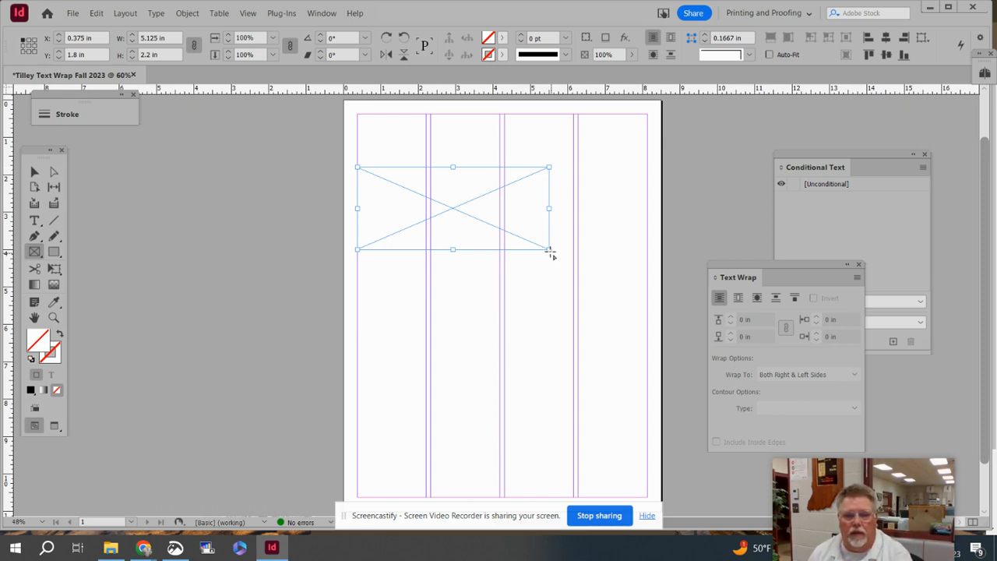
Enlarge the rectangle frame to about 5.78 by 2.48 in so it spans the first three columns
{"action": "left_click", "coordinate": [34, 171]}
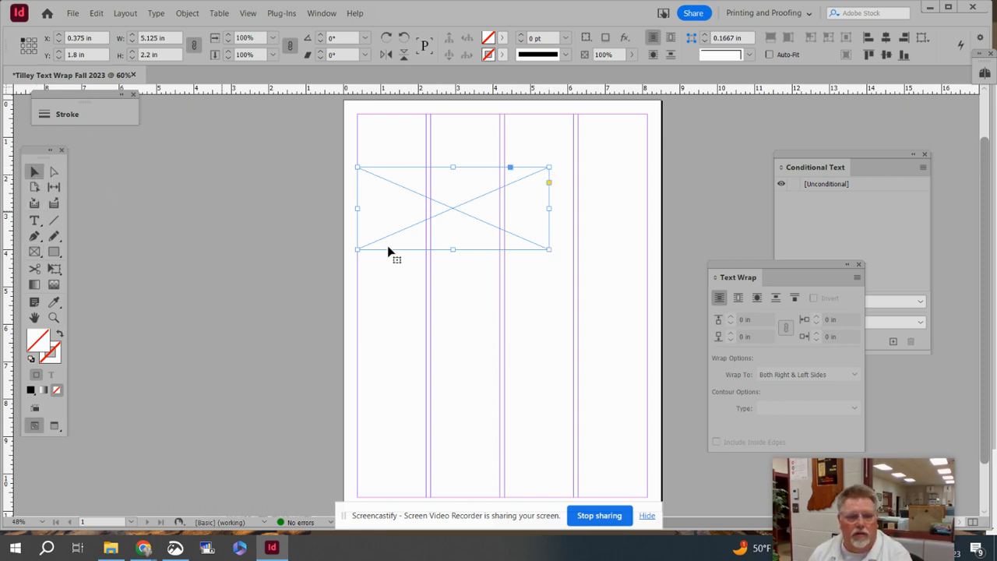
{"action": "left_click_drag", "start_coordinate": [549, 250], "coordinate": [574, 259]}
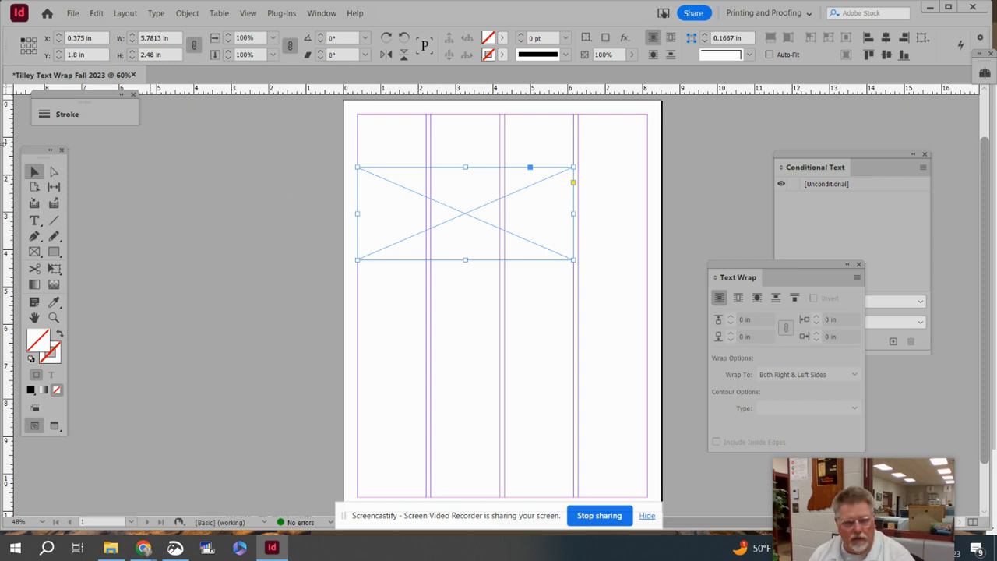
Place the GHS 1973 FB photo into the selected frame spanning the first three columns
{"action": "left_click", "coordinate": [73, 13]}
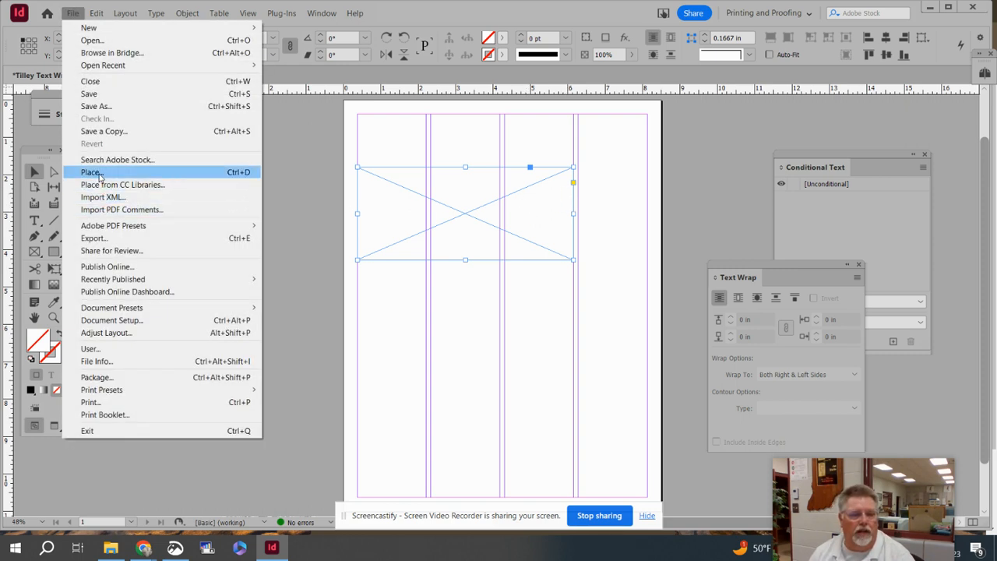
{"action": "left_click", "coordinate": [98, 174]}
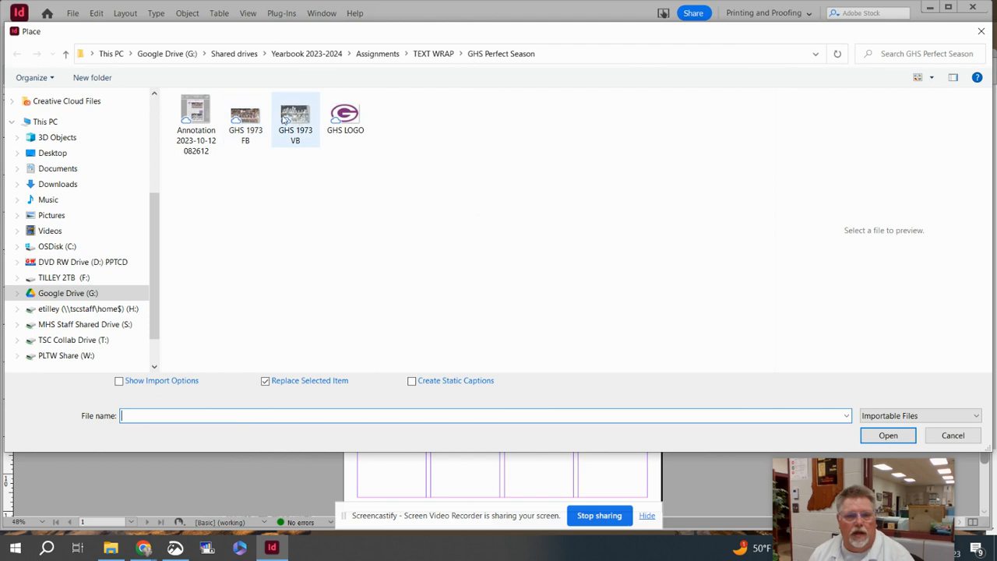
{"action": "left_click", "coordinate": [248, 118]}
{"action": "double_click", "coordinate": [248, 119]}
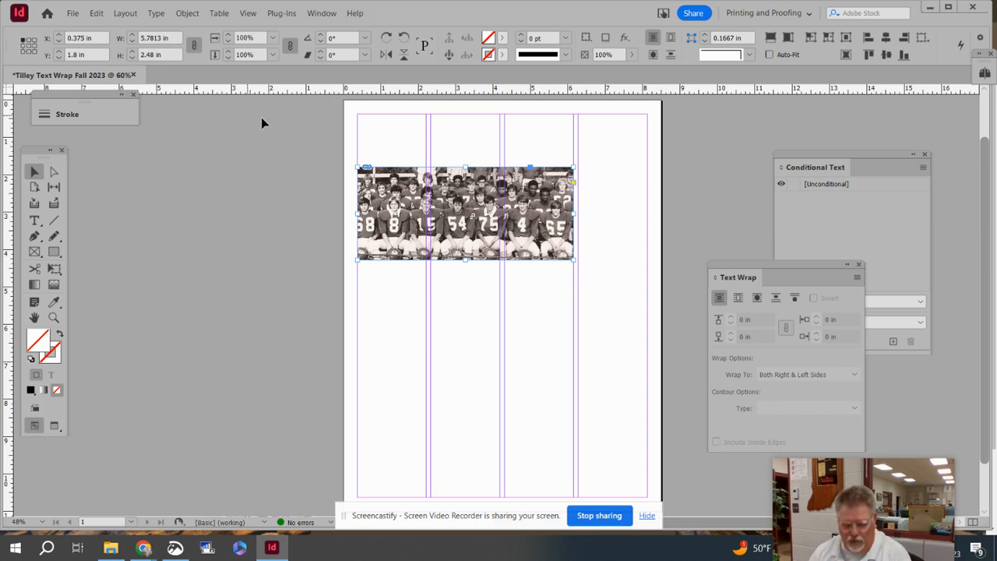
Turn on Overprint Preview for a closer view of the placed team photo
{"action": "key", "text": "ctrl+equal"}
{"action": "key", "text": "ctrl+equal"}
{"action": "key", "text": "ctrl+equal"}
{"action": "key", "text": "ctrl+equal"}
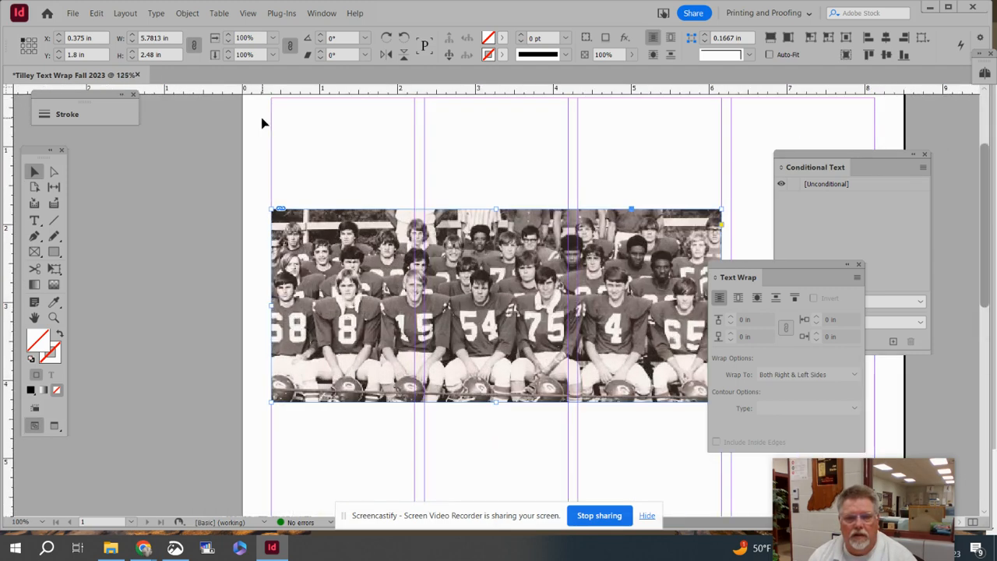
{"action": "left_click", "coordinate": [249, 14]}
{"action": "left_click", "coordinate": [254, 29]}
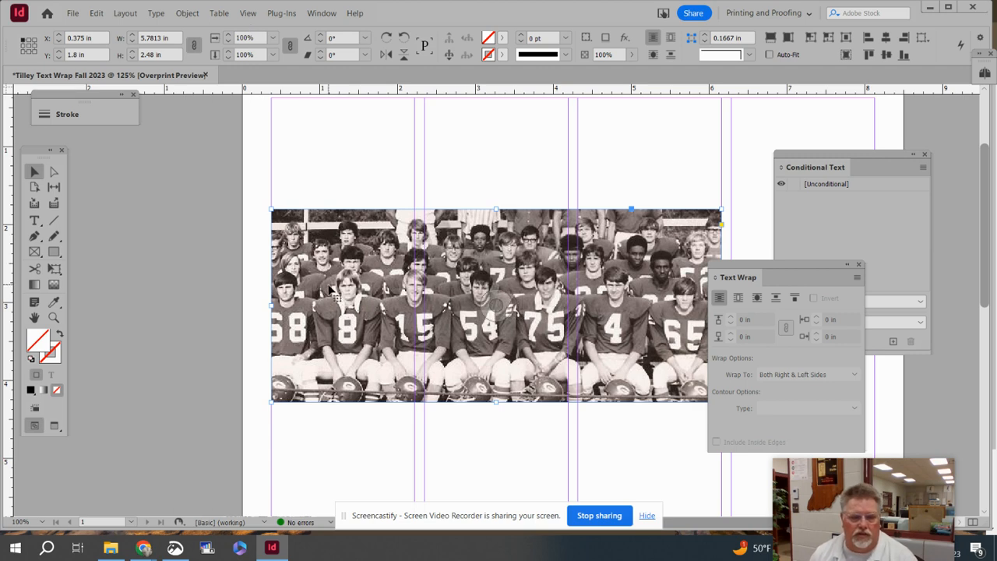
Try proportional fill and proportional fit on the team photo, settle on fitting content to the frame, and lower the frame to Y 2 in
{"action": "left_click_drag", "start_coordinate": [538, 236], "coordinate": [429, 208]}
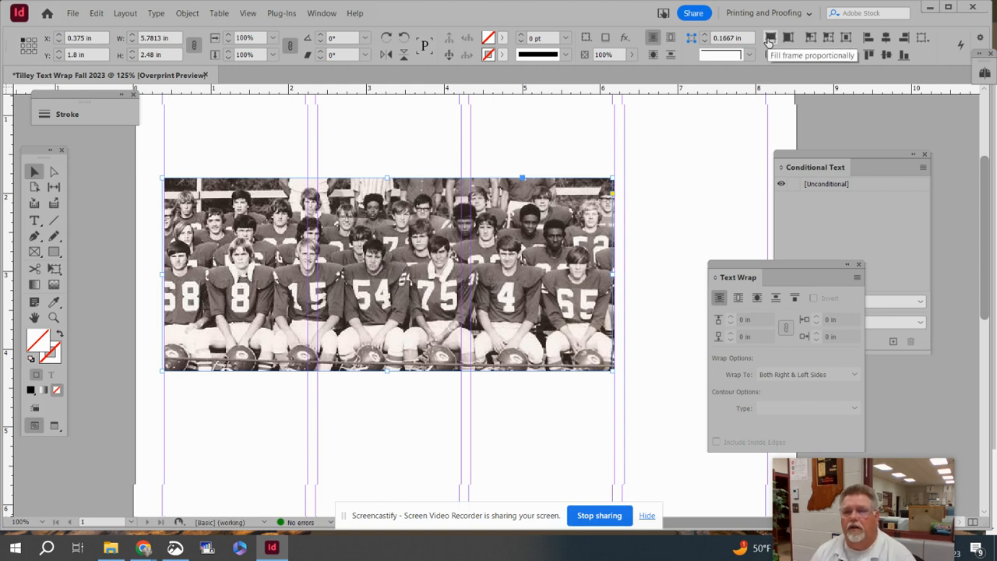
{"action": "left_click", "coordinate": [770, 39]}
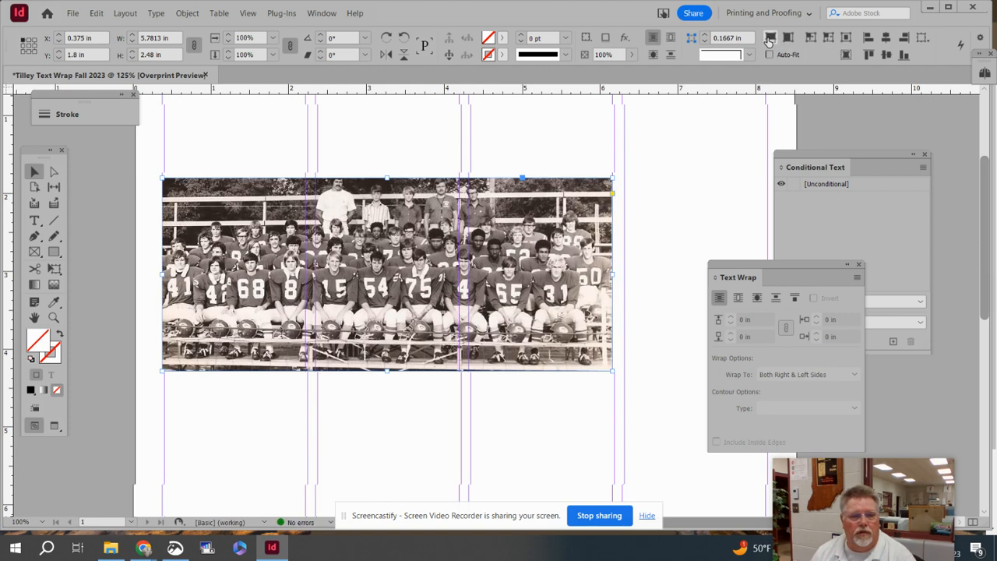
{"action": "left_click", "coordinate": [788, 38]}
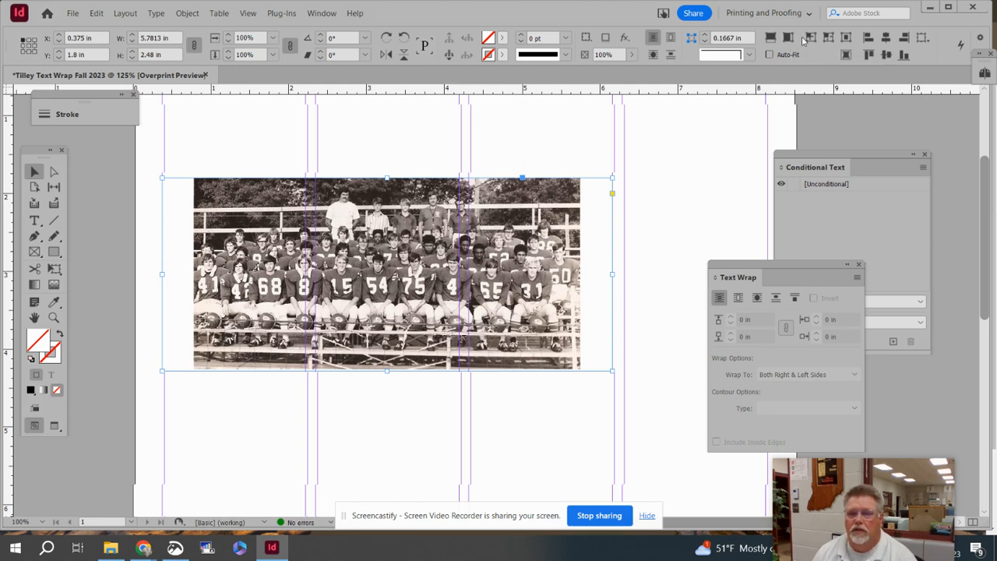
{"action": "left_click", "coordinate": [813, 39]}
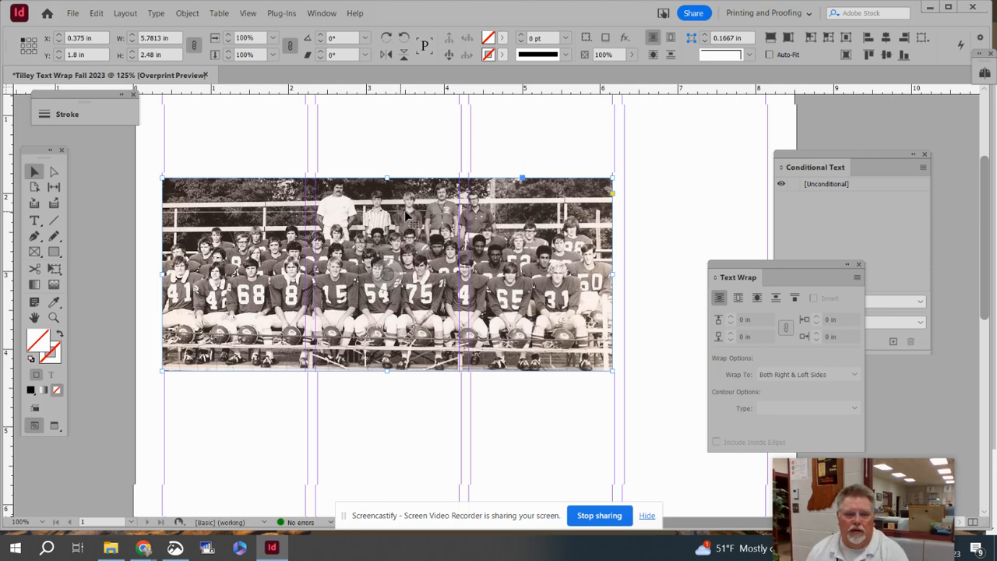
{"action": "left_click_drag", "start_coordinate": [407, 216], "coordinate": [412, 232]}
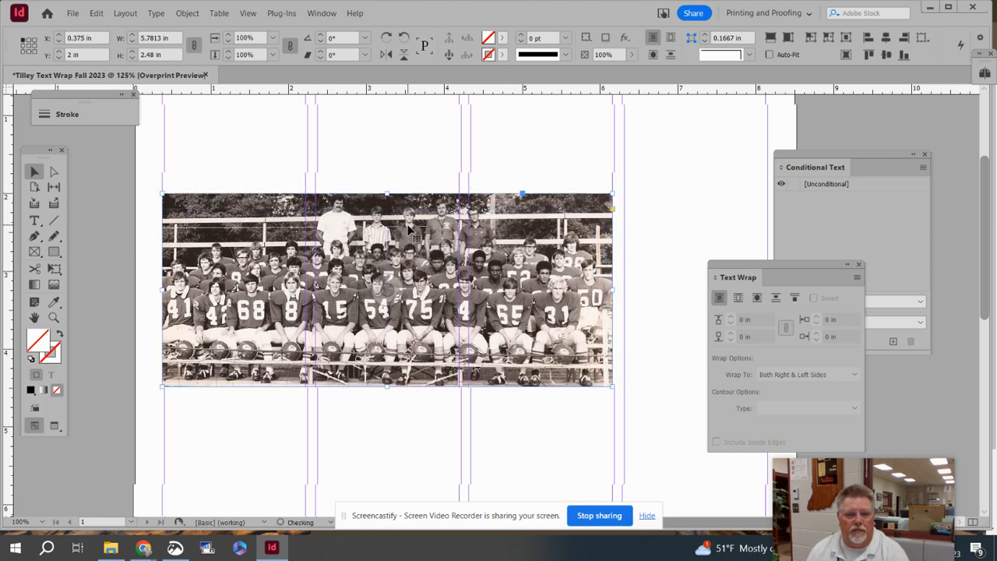
Draw a text frame about 7.75 by 0.525 in across all four columns, starting at the page's upper margin
{"action": "scroll", "coordinate": [477, 192], "scroll_direction": "up", "scroll_amount": 3}
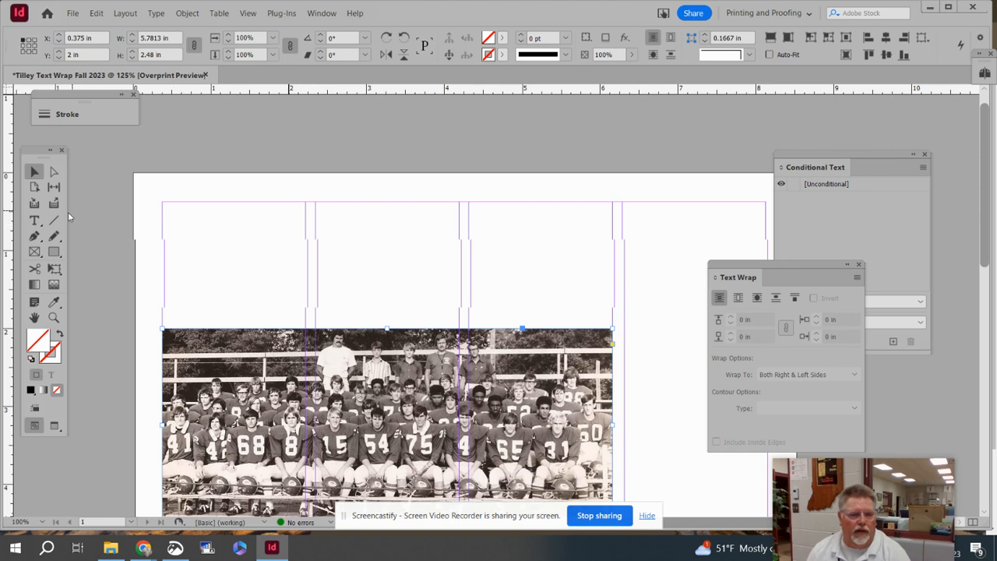
{"action": "left_click", "coordinate": [34, 220]}
{"action": "left_click_drag", "start_coordinate": [163, 203], "coordinate": [766, 243]}
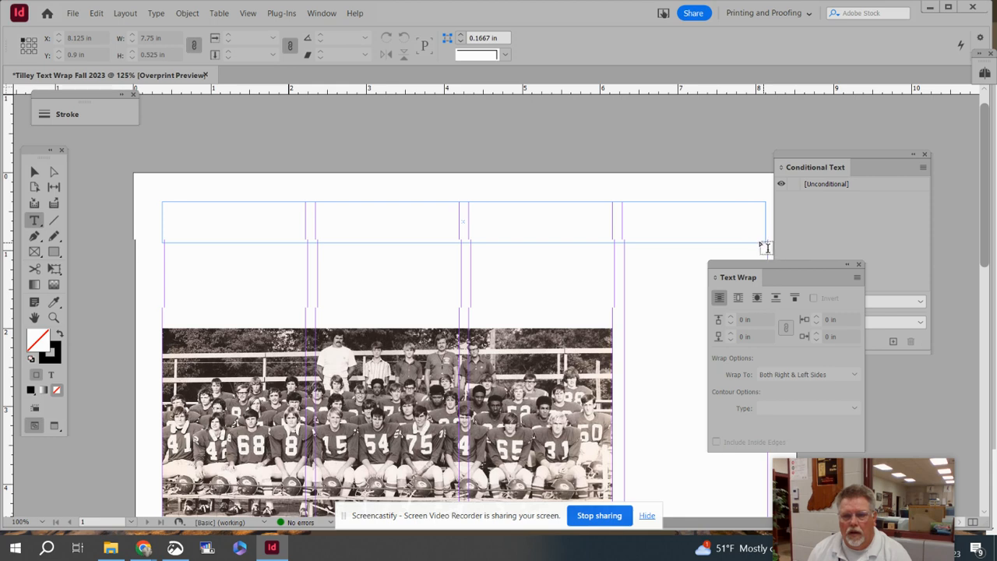
Enter the headline "Greencastle PERFECT Season" in the new text frame, with the middle word in capitals
{"action": "type", "text": "Gr"}
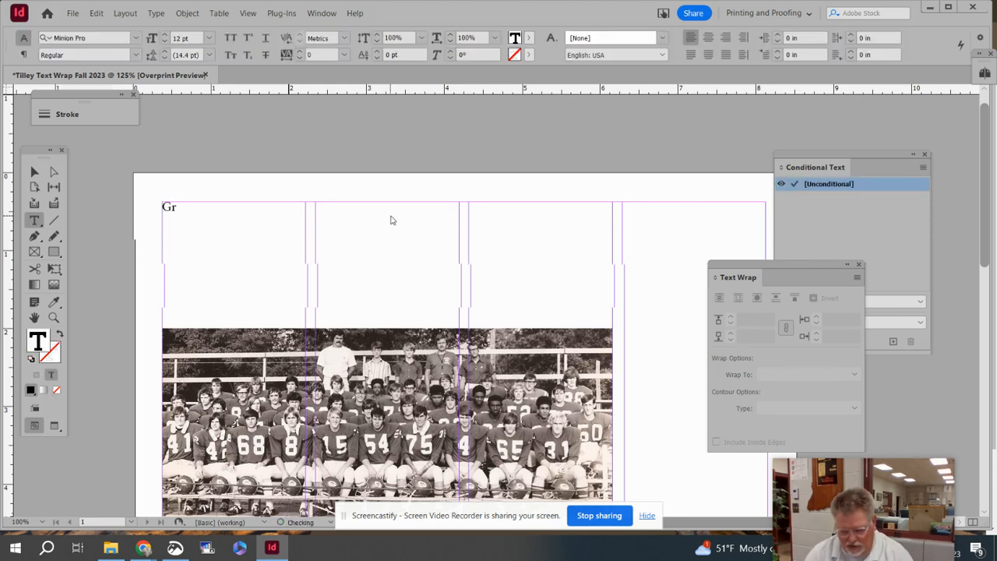
{"action": "type", "text": "eencastle Perfect S"}
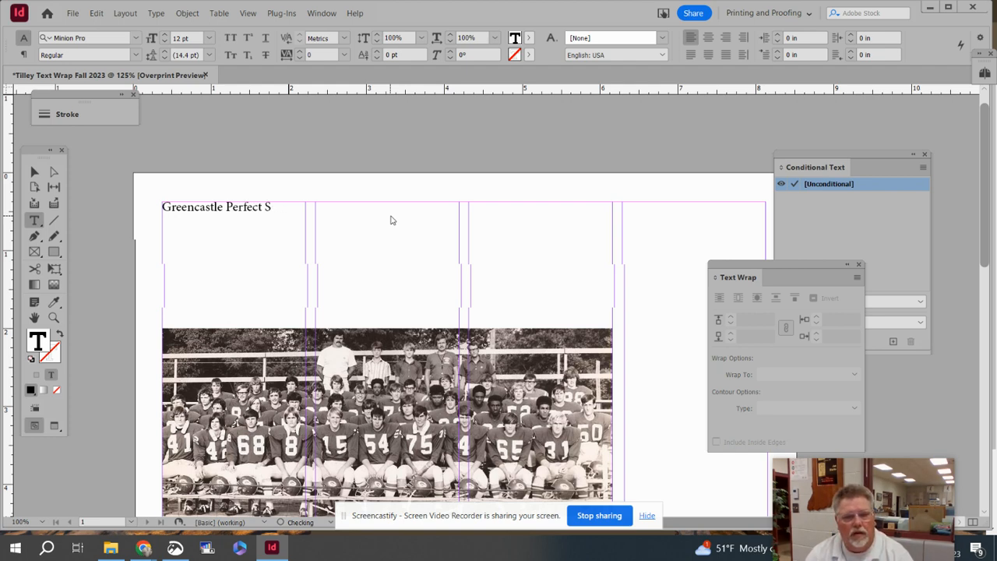
{"action": "key", "text": "BackSpace"}
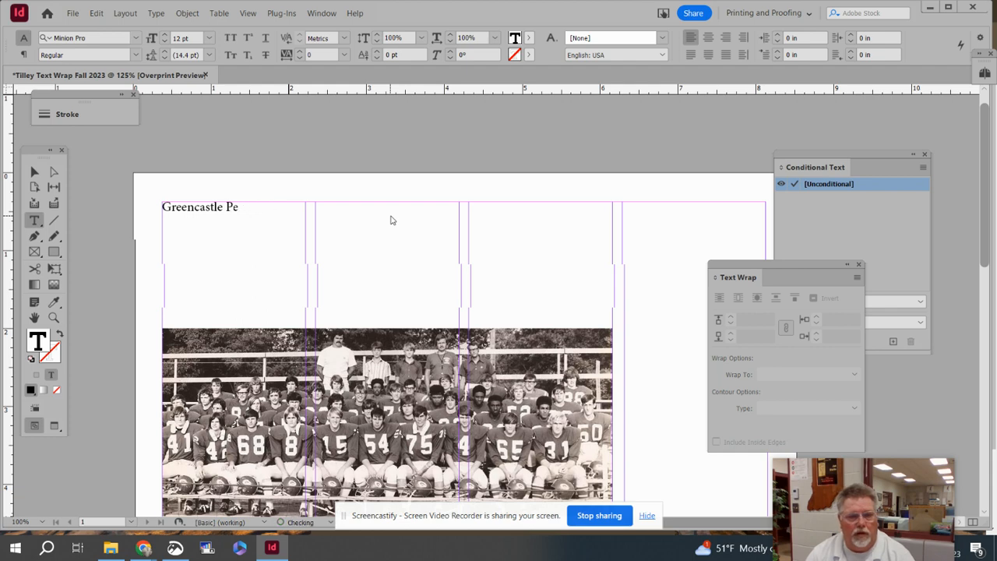
{"action": "type", "text": "ERFEC"}
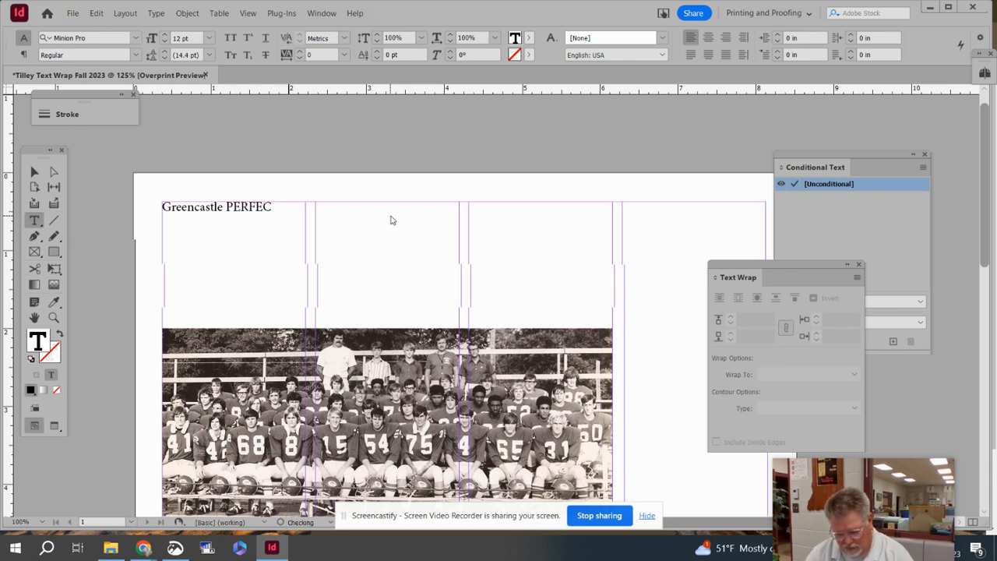
{"action": "key", "text": "BackSpace"}
{"action": "key", "text": "BackSpace"}
{"action": "key", "text": "BackSpace"}
{"action": "type", "text": "eason"}
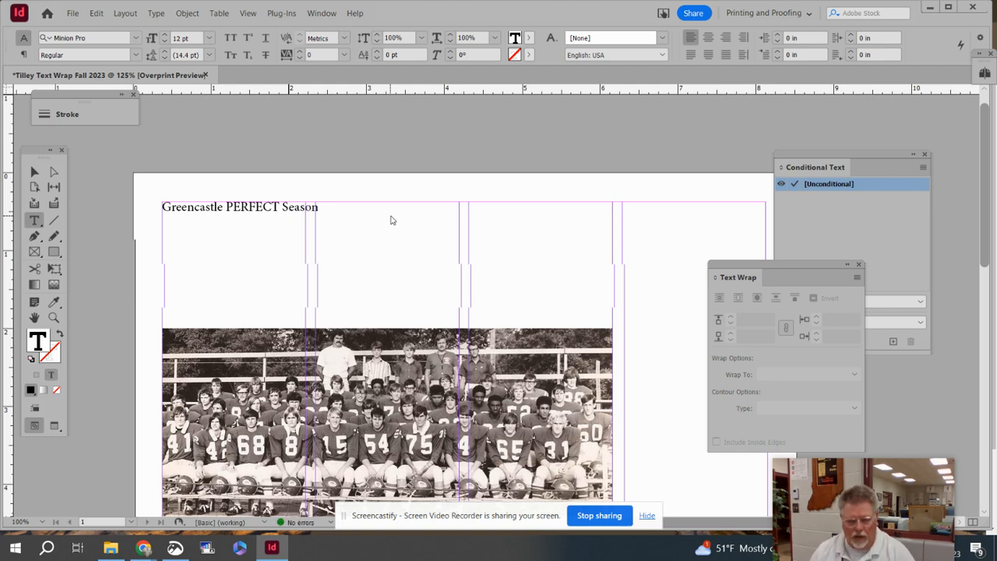
Set the headline to 72 pt and deepen its text frame to about 1.155 in
{"action": "left_click_drag", "start_coordinate": [324, 210], "coordinate": [158, 209]}
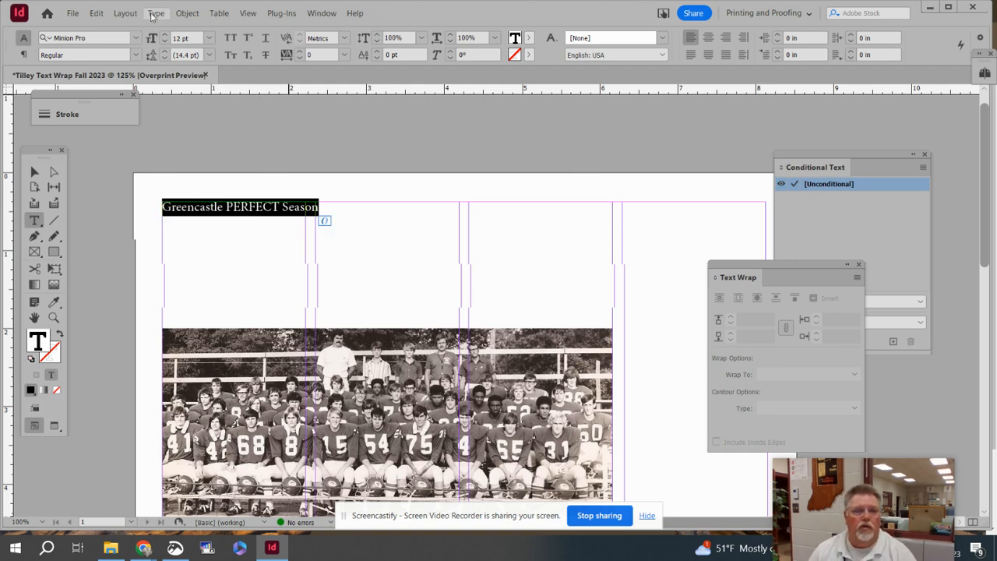
{"action": "left_click", "coordinate": [209, 37]}
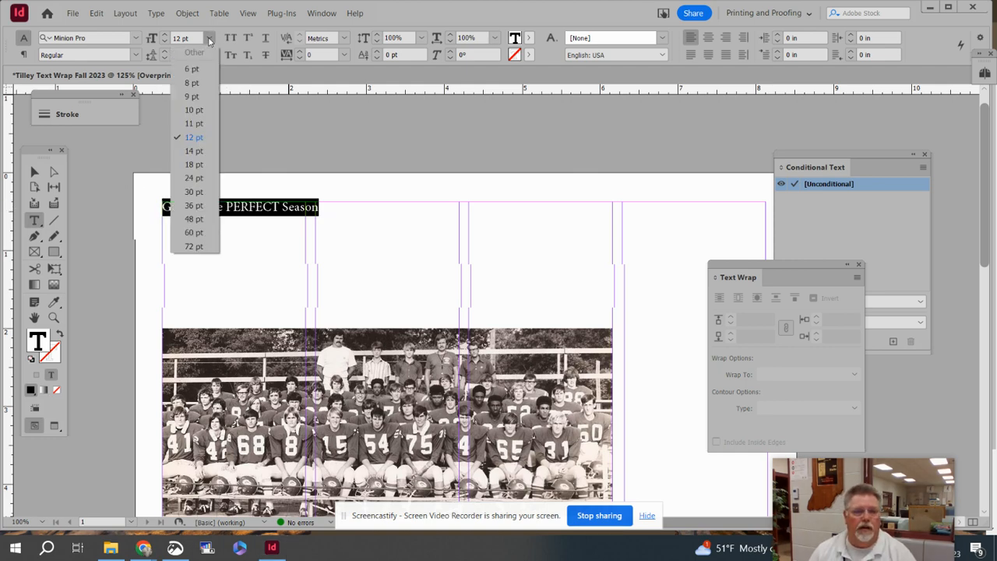
{"action": "left_click", "coordinate": [200, 247]}
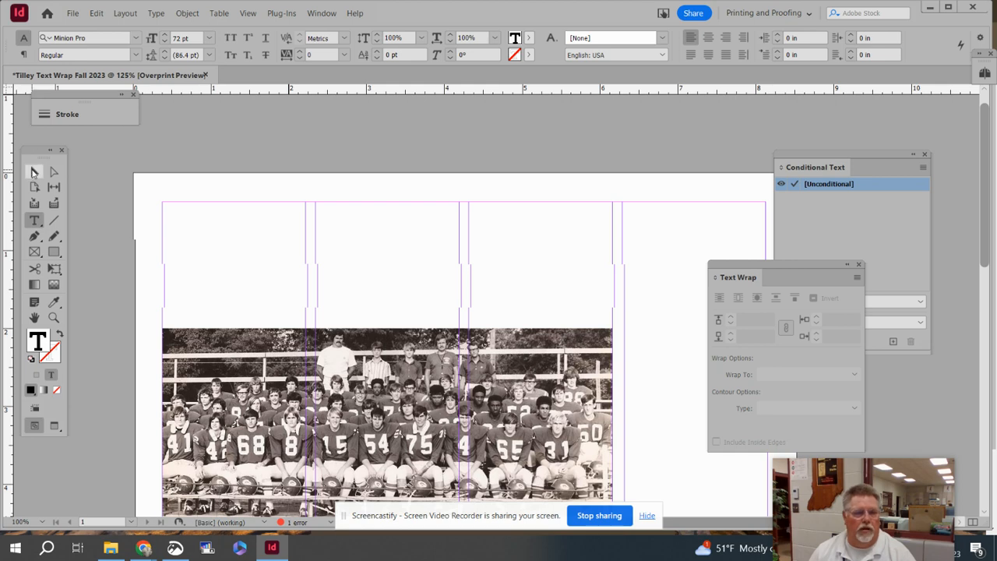
{"action": "key", "text": "Escape"}
{"action": "left_click_drag", "start_coordinate": [465, 244], "coordinate": [465, 291]}
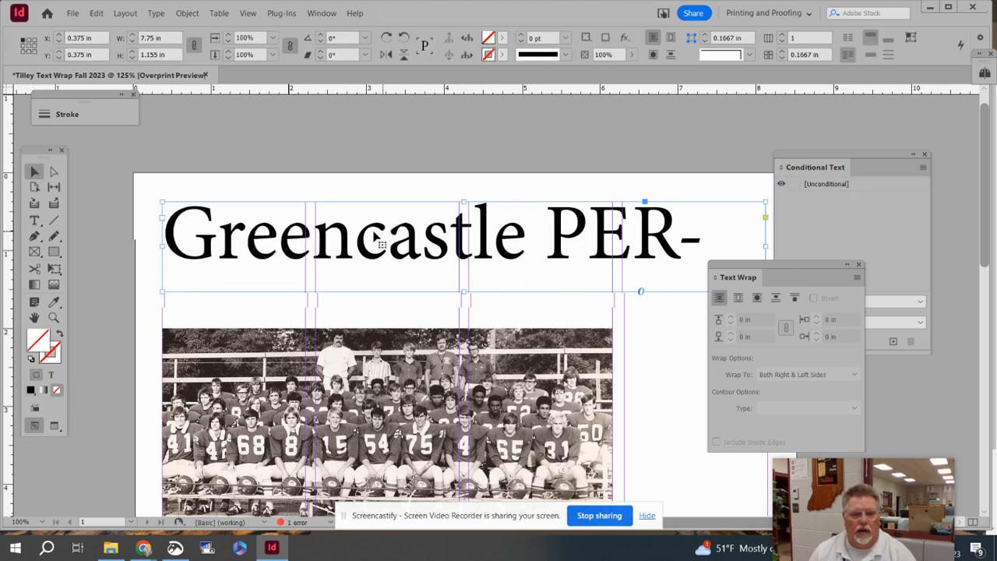
Set the whole headline to 36 pt, including the overflowing part of the text
{"action": "triple_click", "coordinate": [365, 234]}
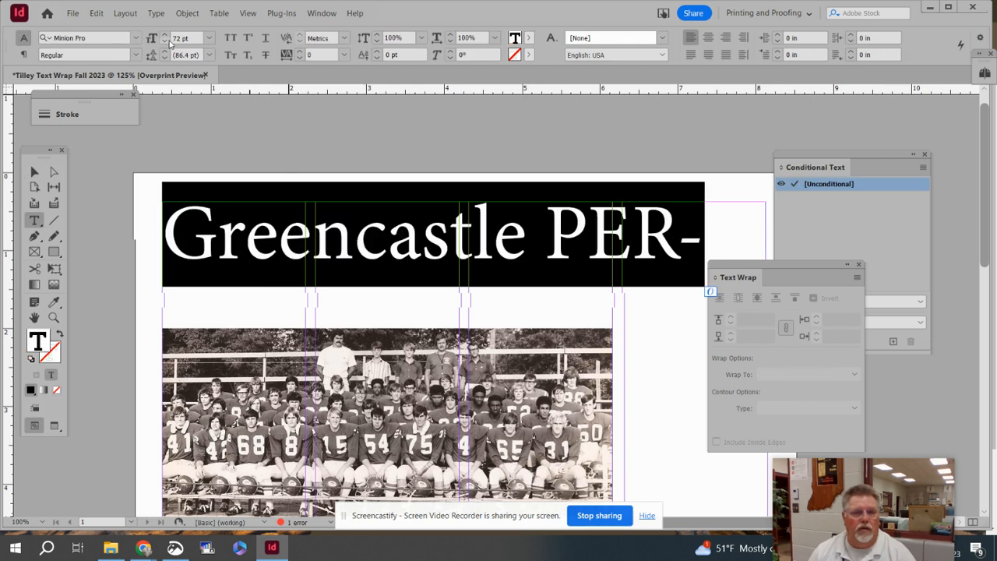
{"action": "left_click", "coordinate": [210, 39]}
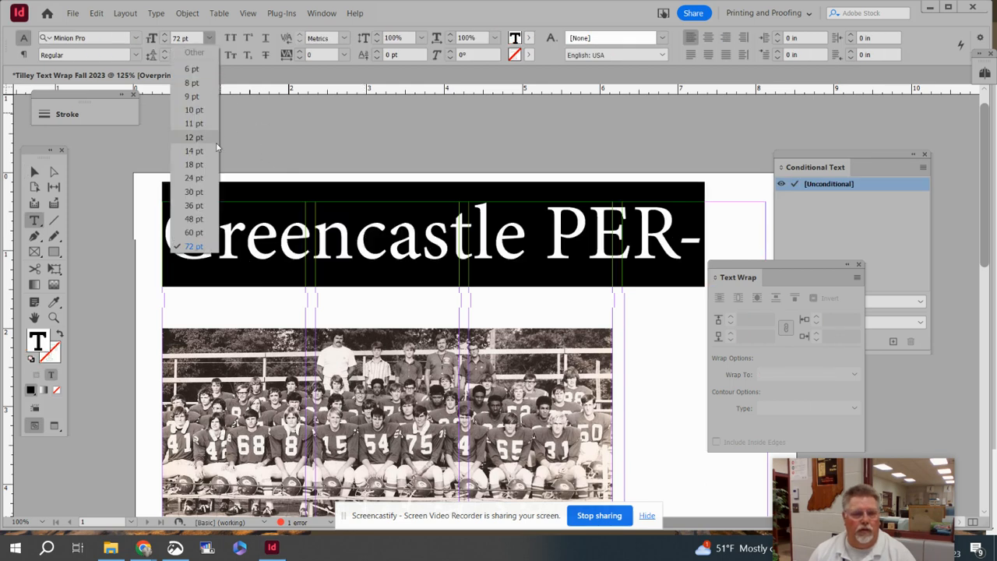
{"action": "left_click", "coordinate": [194, 205]}
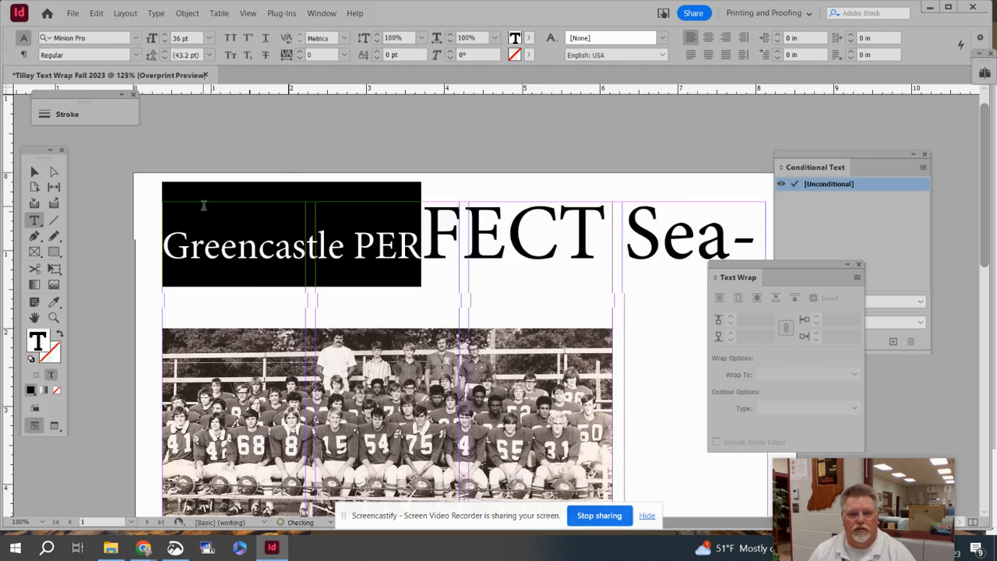
{"action": "triple_click", "coordinate": [308, 224]}
{"action": "left_click", "coordinate": [209, 39]}
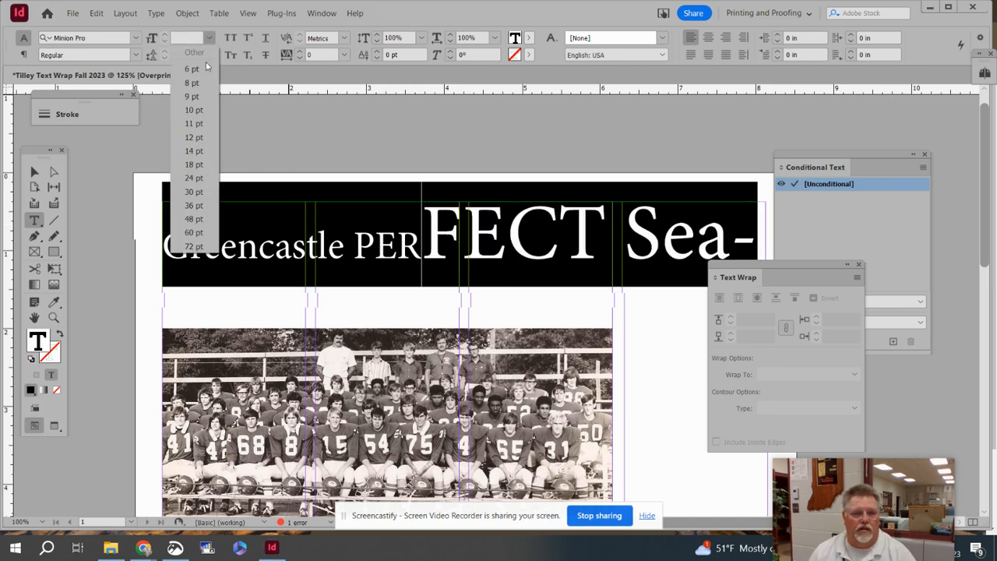
{"action": "left_click", "coordinate": [194, 205]}
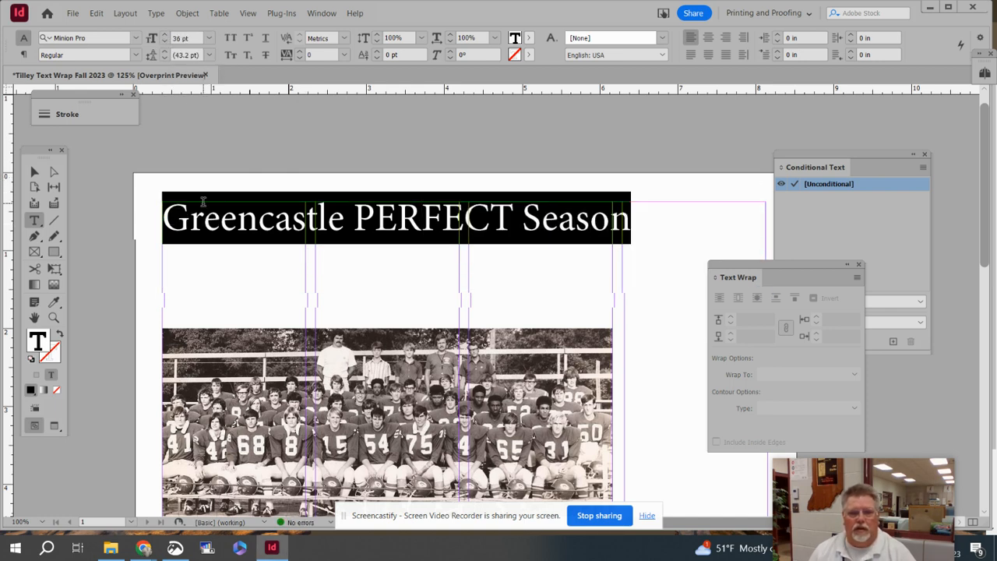
Enlarge the headline text in increments to 46 pt so it spans the page between the margins
{"action": "left_click", "coordinate": [204, 204]}
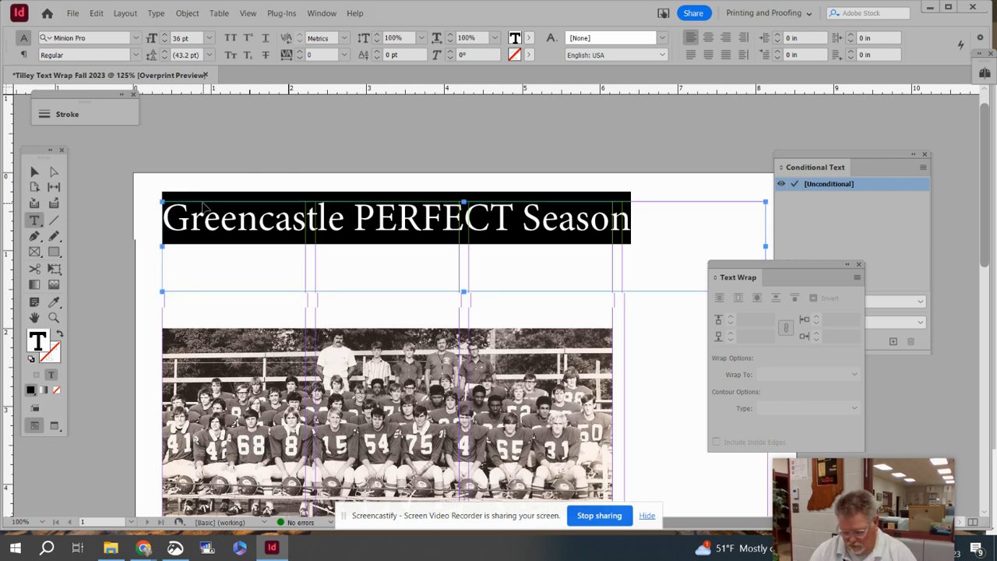
{"action": "key", "text": "ctrl+shift+period"}
{"action": "key", "text": "ctrl+shift+period"}
{"action": "key", "text": "ctrl+shift+period"}
{"action": "key", "text": "ctrl+shift+period"}
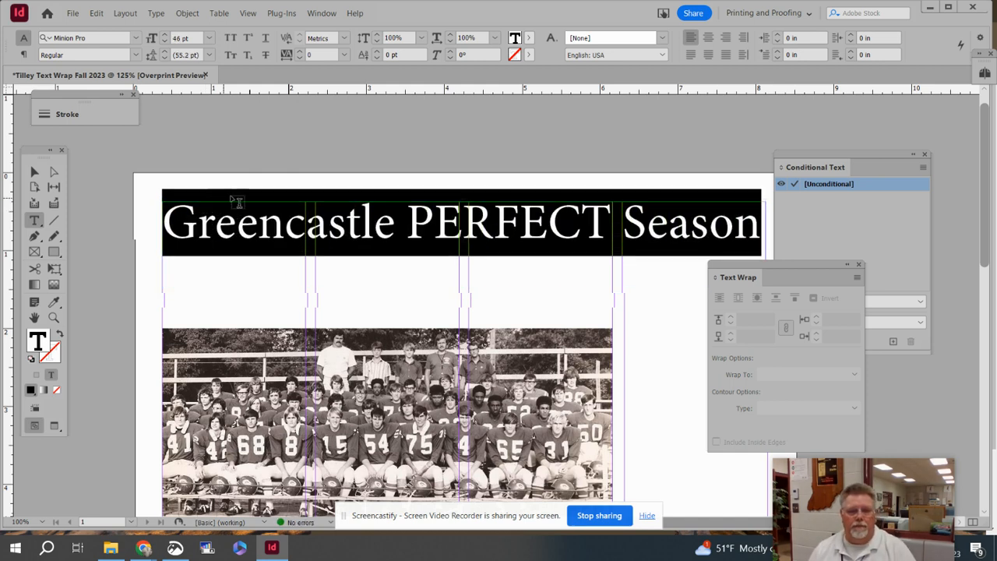
Shorten the headline frame to fit its single line and raise the team photo directly beneath it, to Y 1.1 in
{"action": "left_click", "coordinate": [34, 171]}
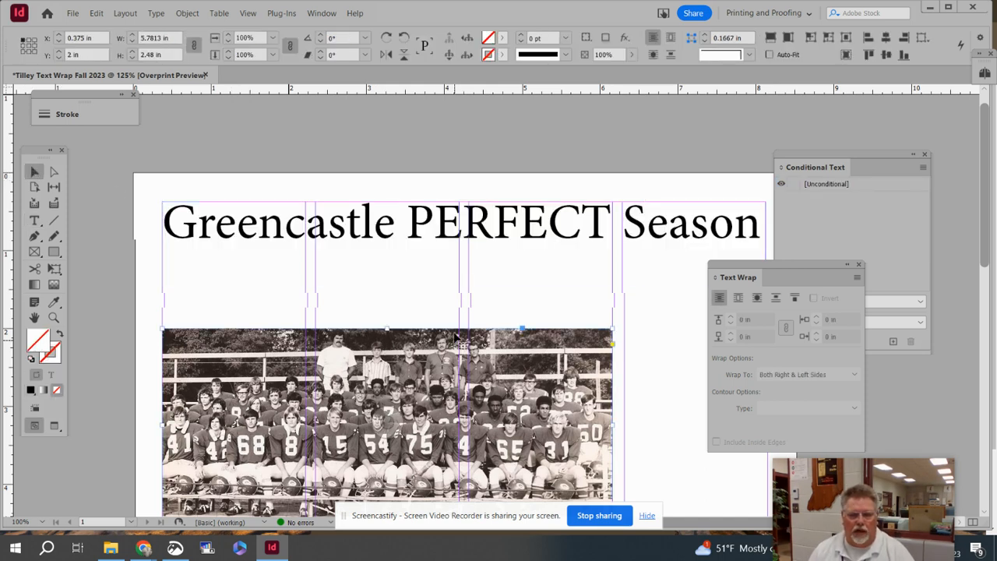
{"action": "left_click_drag", "start_coordinate": [466, 294], "coordinate": [465, 258]}
{"action": "left_click_drag", "start_coordinate": [449, 349], "coordinate": [445, 278]}
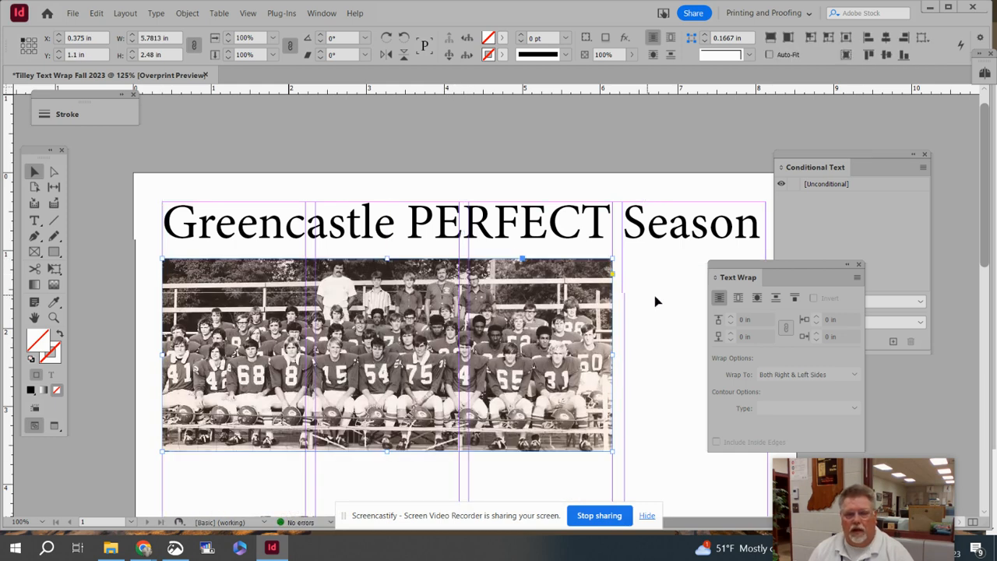
Move the team photo across to X 2.3437 in so it spans the last three columns
{"action": "key", "text": "space"}
{"action": "left_click_drag", "start_coordinate": [530, 305], "coordinate": [490, 209]}
{"action": "left_click_drag", "start_coordinate": [366, 239], "coordinate": [515, 241]}
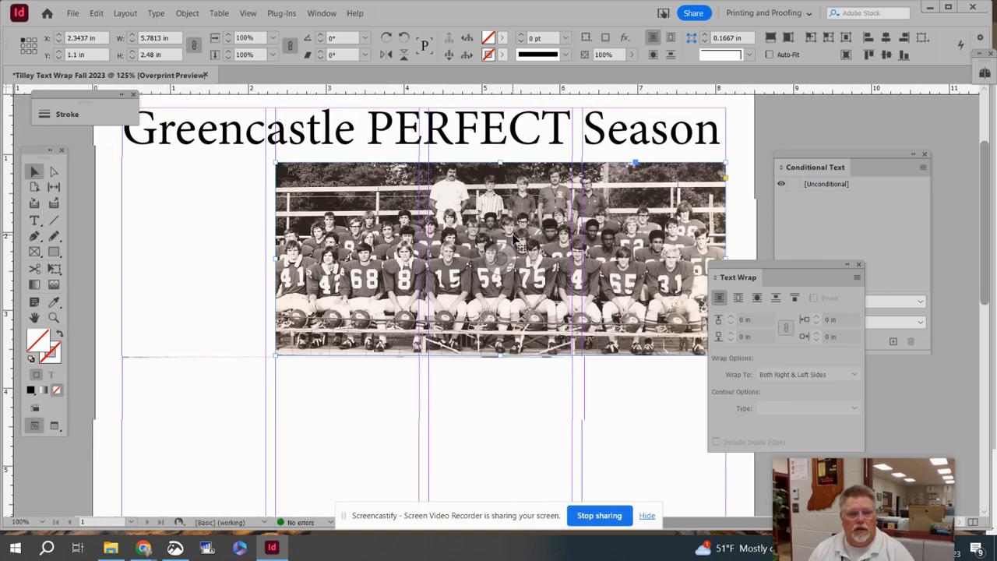
Toggle Overprint Preview off and back on to refresh the page display, and deselect the team photo
{"action": "left_click", "coordinate": [247, 13]}
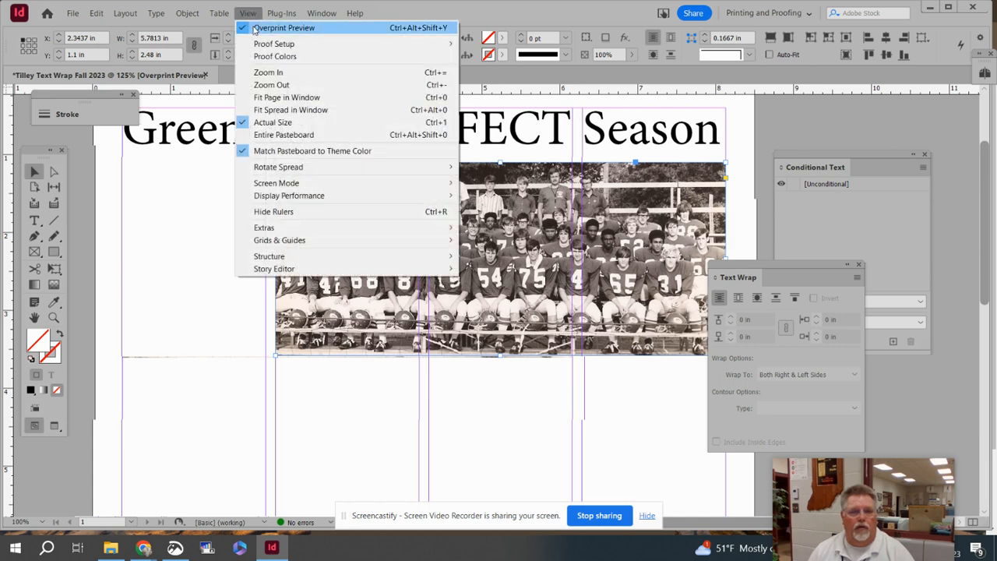
{"action": "left_click", "coordinate": [254, 29]}
{"action": "left_click", "coordinate": [248, 13]}
{"action": "left_click", "coordinate": [253, 31]}
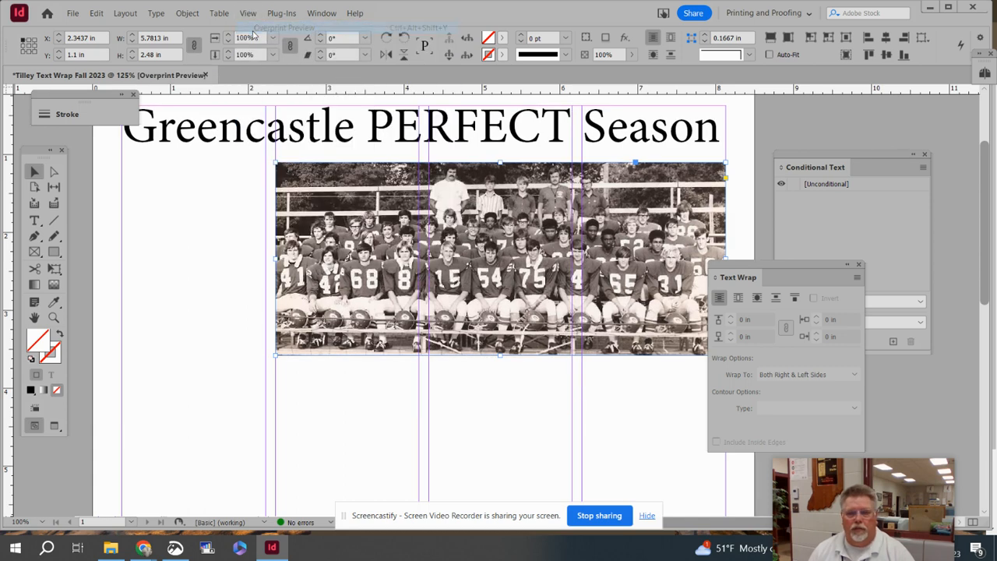
{"action": "left_click", "coordinate": [177, 300]}
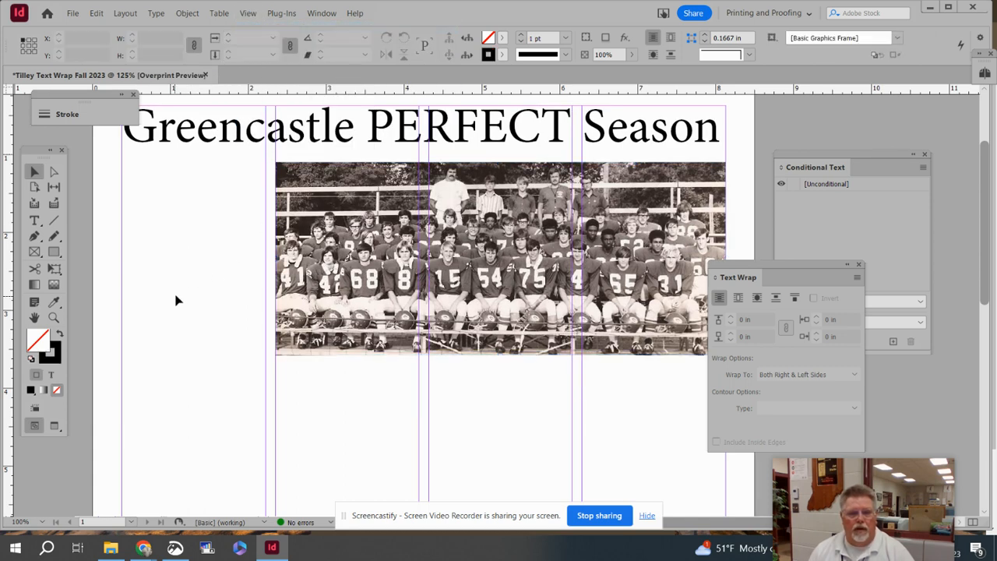
{"action": "left_click_drag", "start_coordinate": [249, 276], "coordinate": [359, 271]}
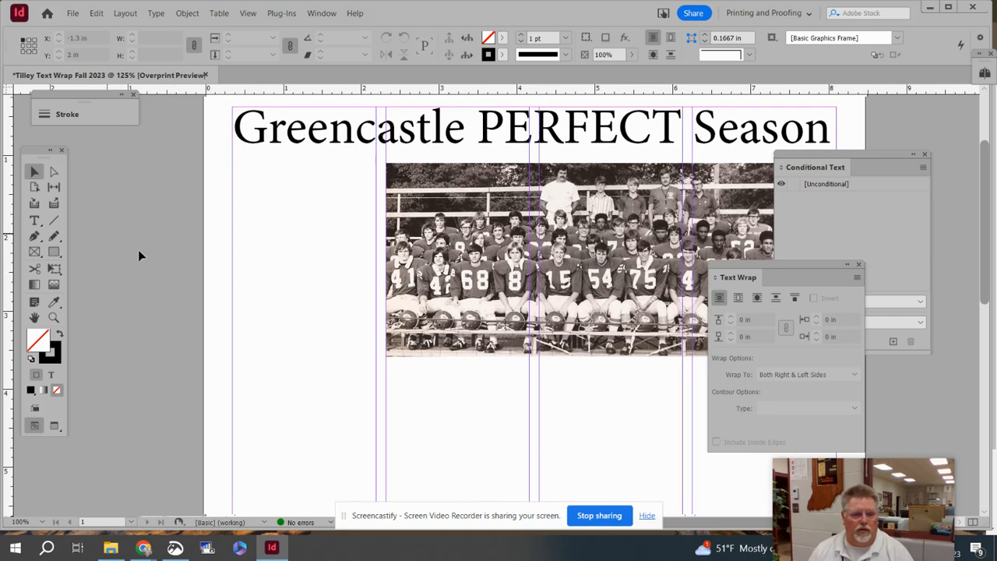
Switch to File Explorer and open the Perfect Season Google Docs file from the TEXT WRAP folder
{"action": "left_click", "coordinate": [113, 550]}
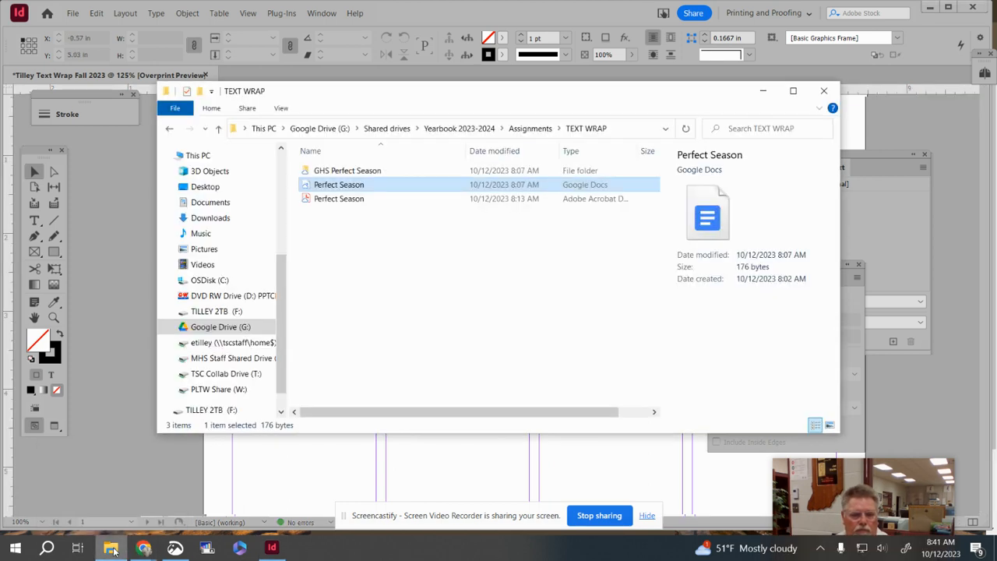
{"action": "double_click", "coordinate": [340, 188]}
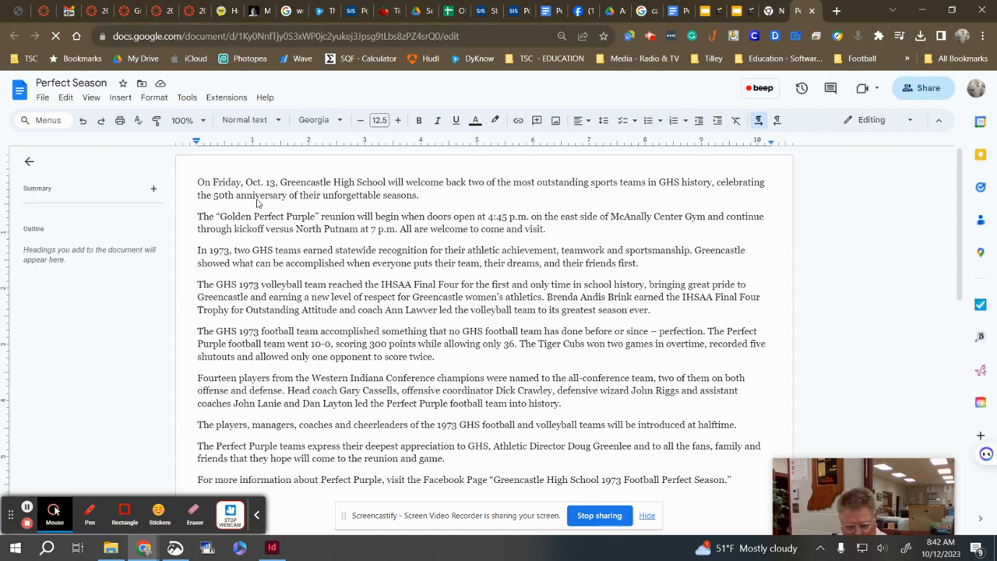
{"action": "key", "text": "ctrl+a"}
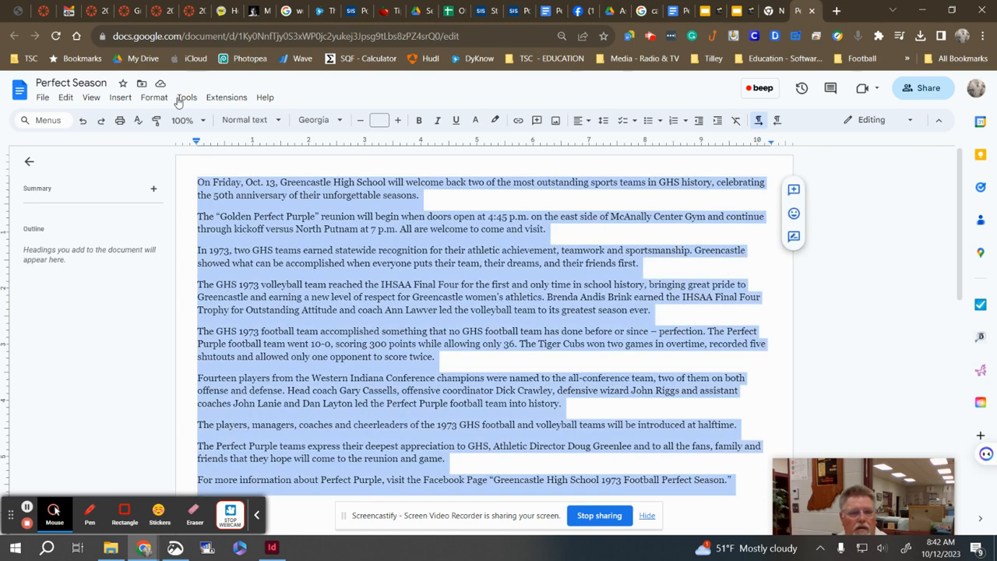
{"action": "left_click", "coordinate": [66, 99]}
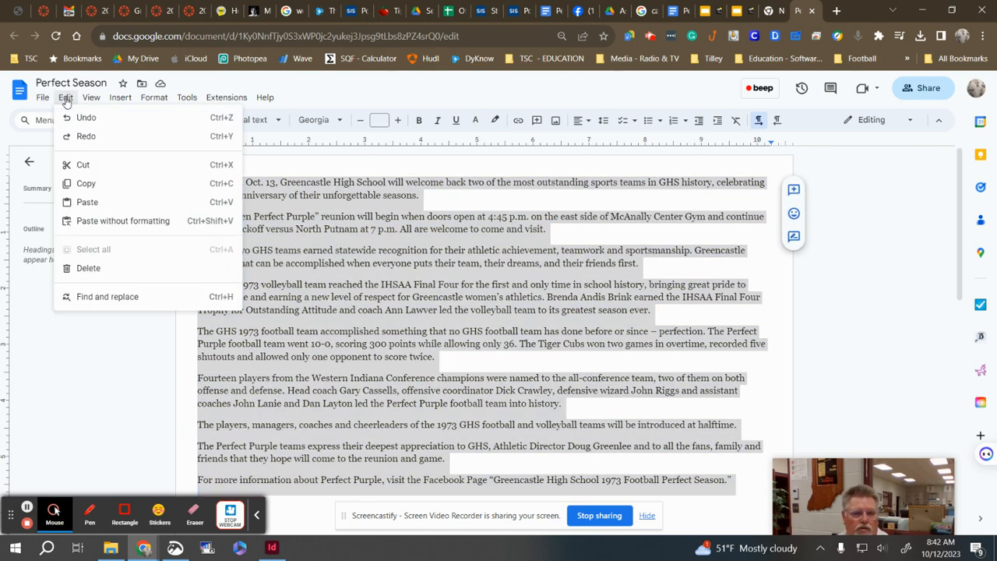
{"action": "left_click", "coordinate": [67, 99]}
{"action": "left_click", "coordinate": [303, 222]}
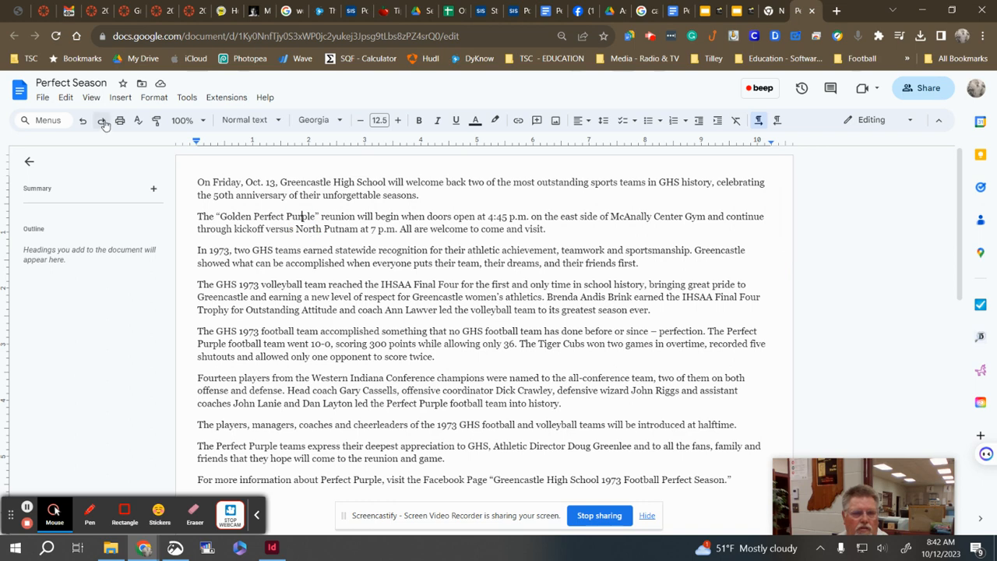
Select the whole Perfect Season article in Google Docs and copy it
{"action": "left_click", "coordinate": [66, 98]}
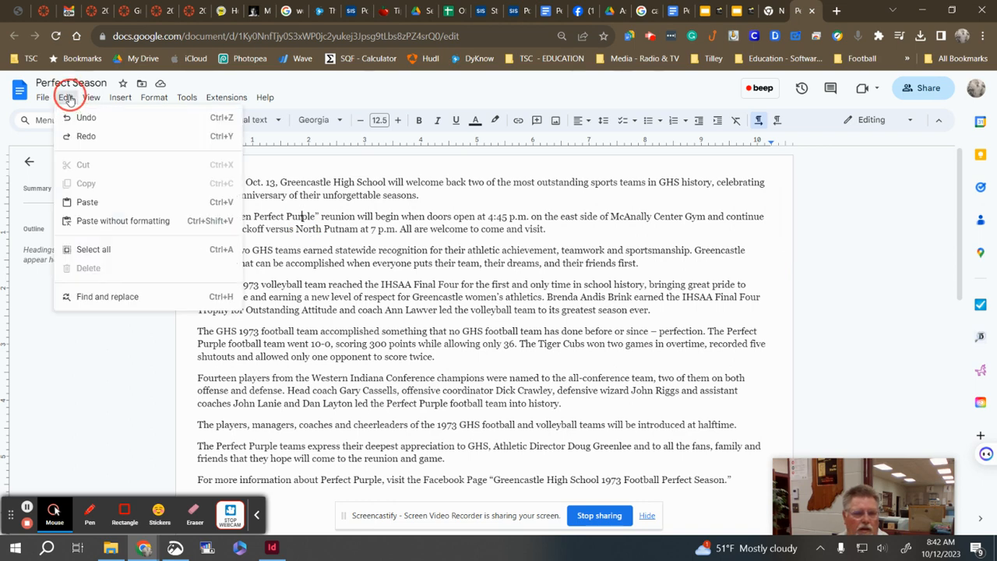
{"action": "left_click", "coordinate": [94, 250]}
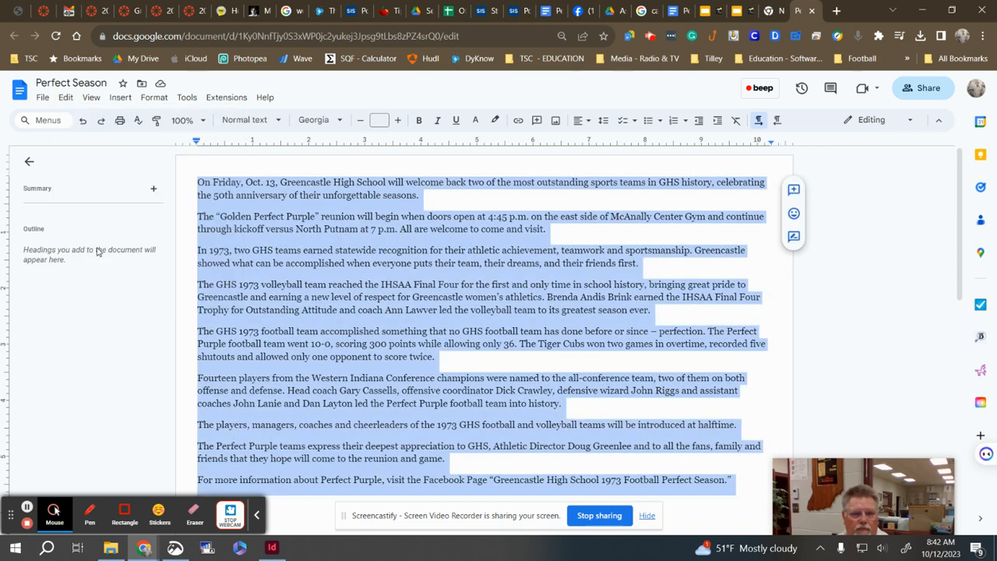
{"action": "left_click", "coordinate": [65, 97]}
{"action": "left_click", "coordinate": [87, 187]}
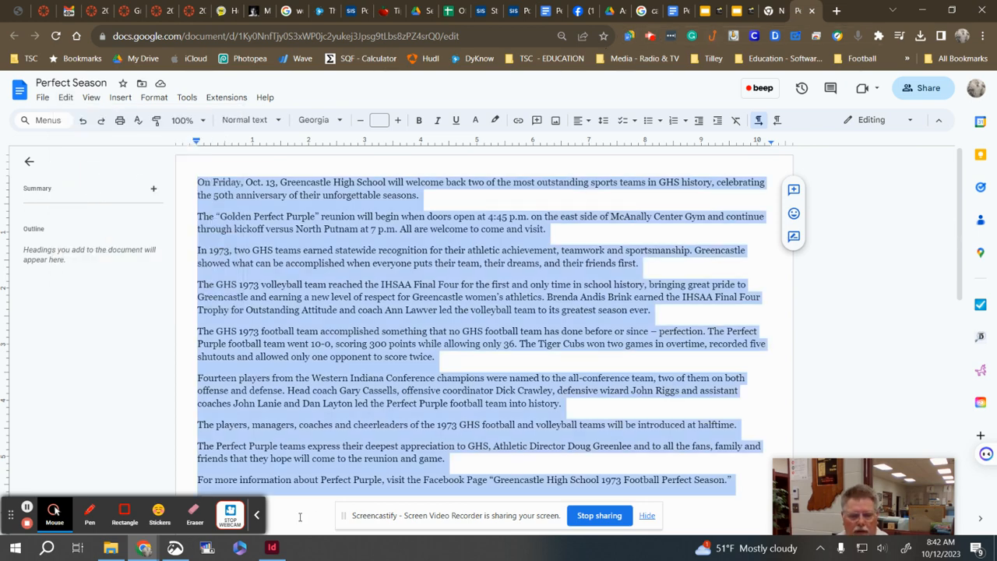
Switch back to InDesign and create a text frame about 1.84 by 3.32 in, filling the first column's width below the headline
{"action": "left_click", "coordinate": [271, 547]}
{"action": "left_click", "coordinate": [35, 220]}
{"action": "left_click_drag", "start_coordinate": [235, 187], "coordinate": [383, 441]}
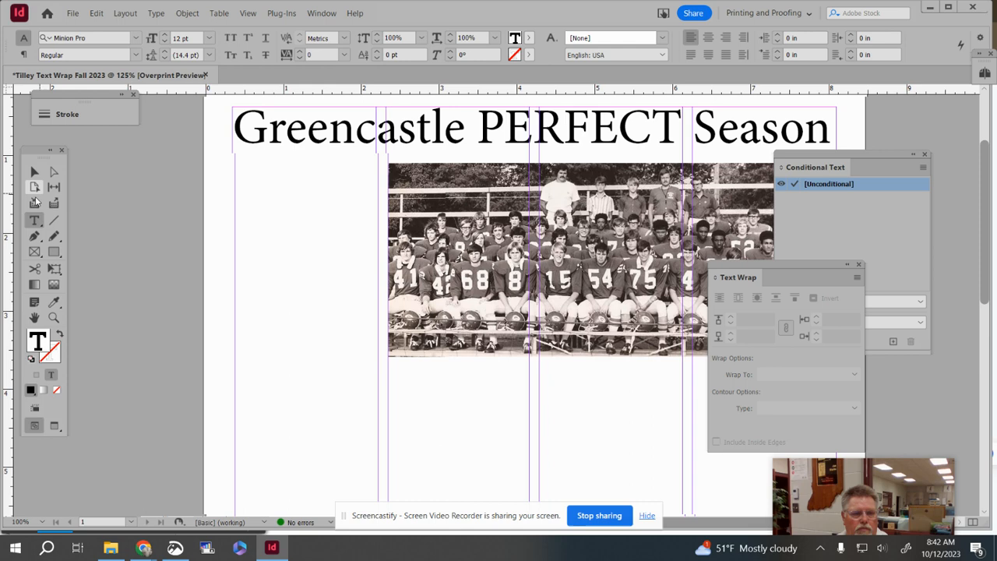
{"action": "left_click", "coordinate": [34, 171]}
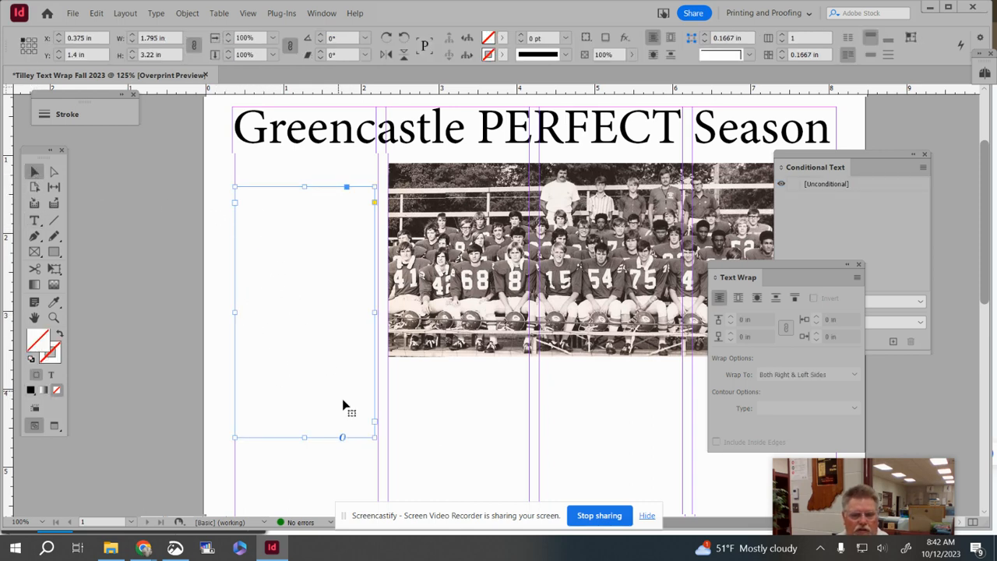
{"action": "left_click_drag", "start_coordinate": [374, 438], "coordinate": [378, 445]}
Paste the copied article into the new first-column text frame
{"action": "left_click", "coordinate": [34, 221]}
{"action": "left_click", "coordinate": [248, 201]}
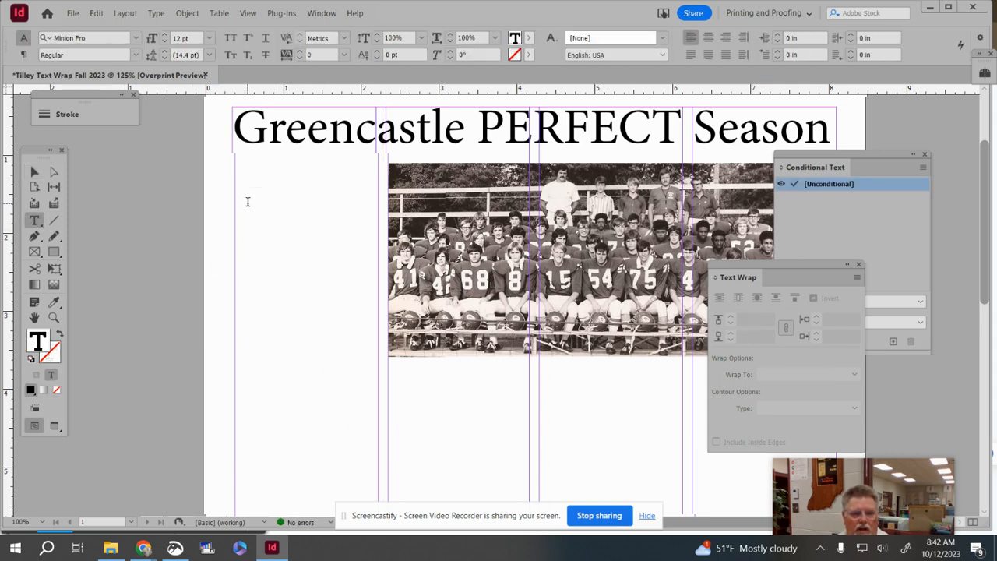
{"action": "right_click", "coordinate": [248, 207]}
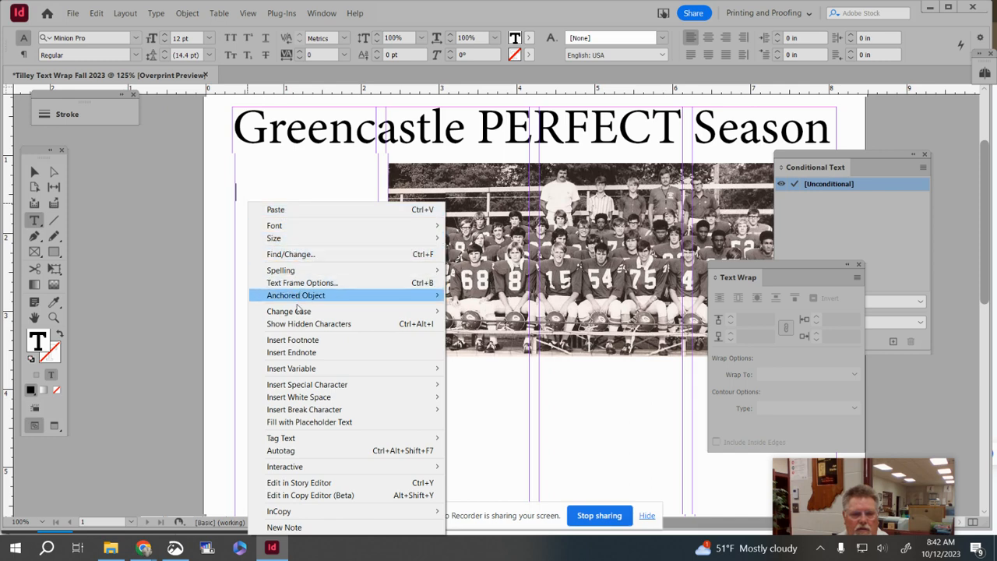
{"action": "left_click", "coordinate": [277, 210]}
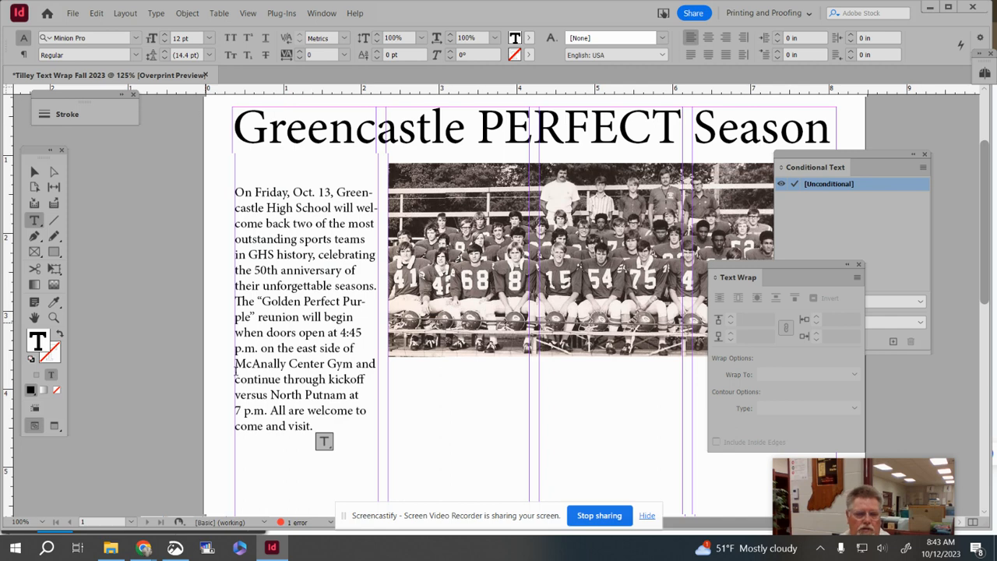
Try to autoflow the first-column frame's overset text from the second column beneath the team photo, and undo it
{"action": "left_click", "coordinate": [34, 171]}
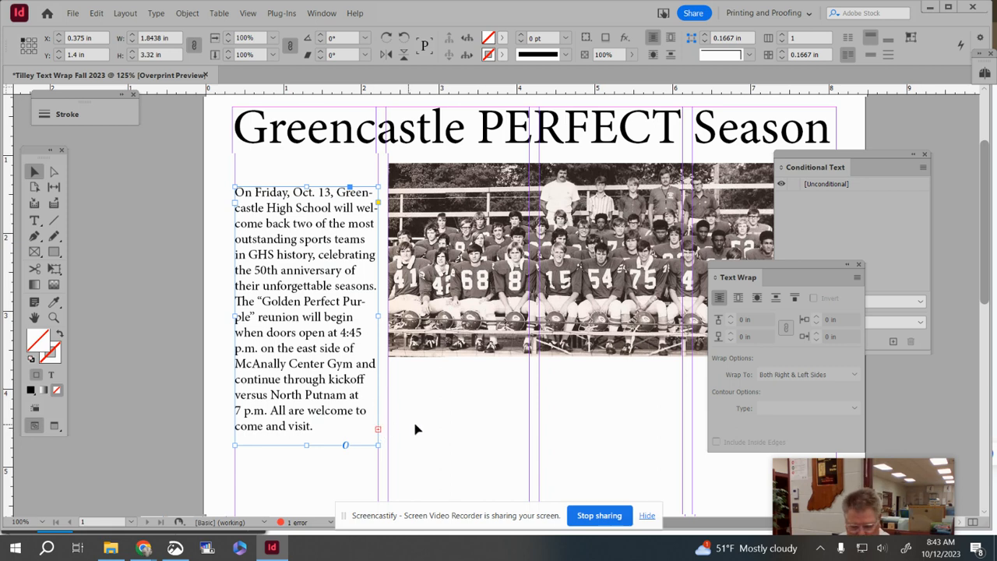
{"action": "left_click_drag", "start_coordinate": [468, 418], "coordinate": [348, 262]}
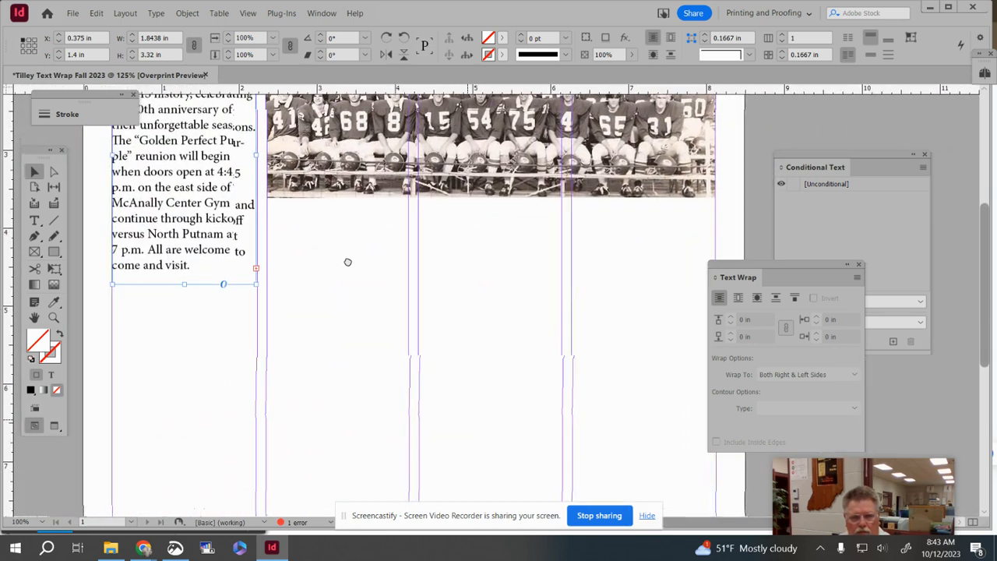
{"action": "left_click", "coordinate": [259, 269]}
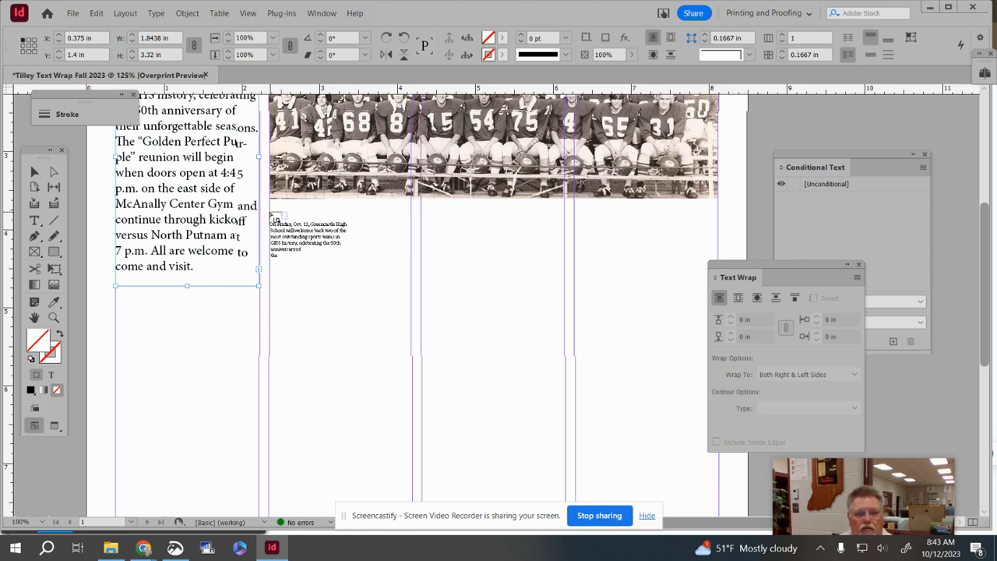
{"action": "left_click", "coordinate": [272, 215], "text": "shift"}
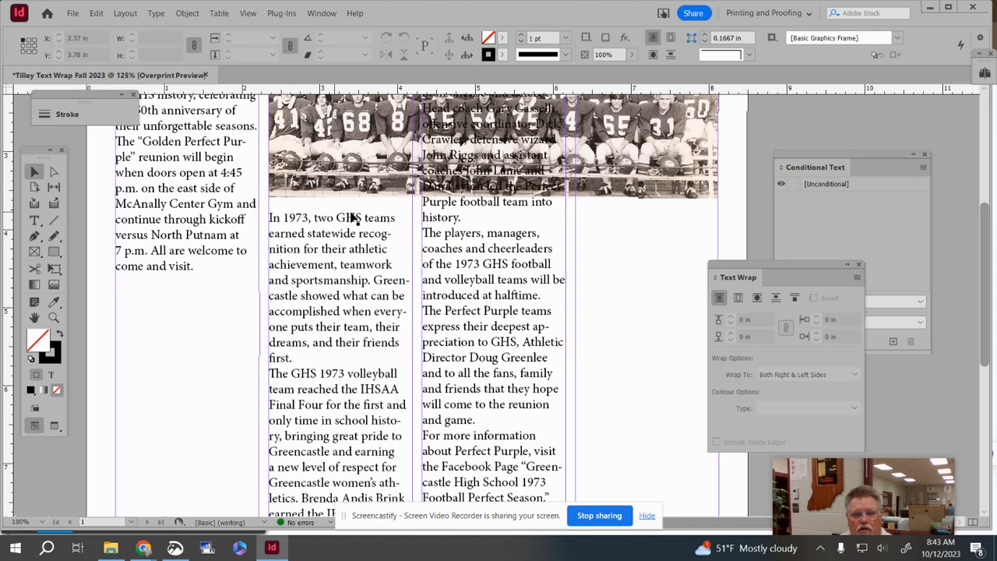
{"action": "key", "text": "ctrl+minus"}
{"action": "key", "text": "ctrl+minus"}
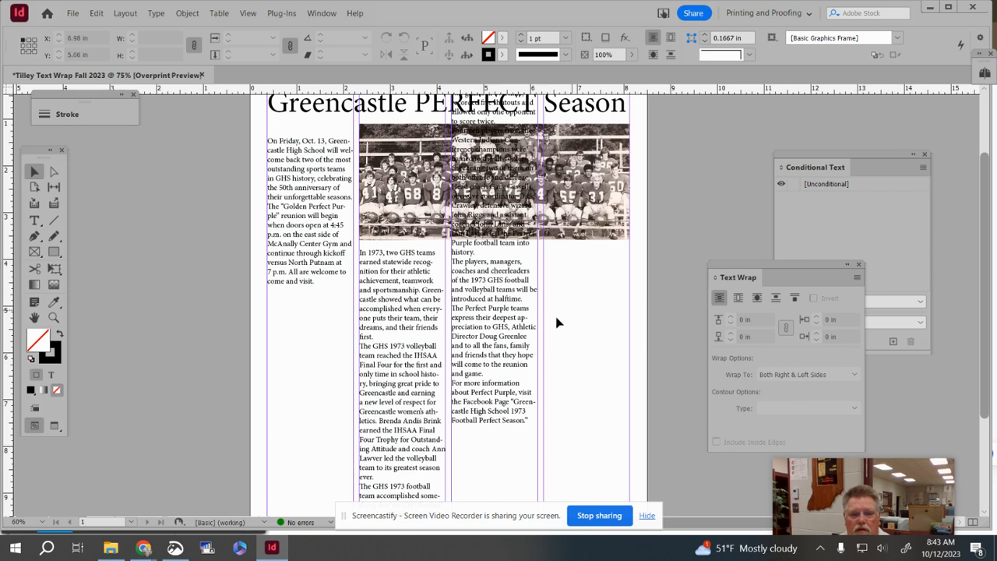
{"action": "key", "text": "ctrl+z"}
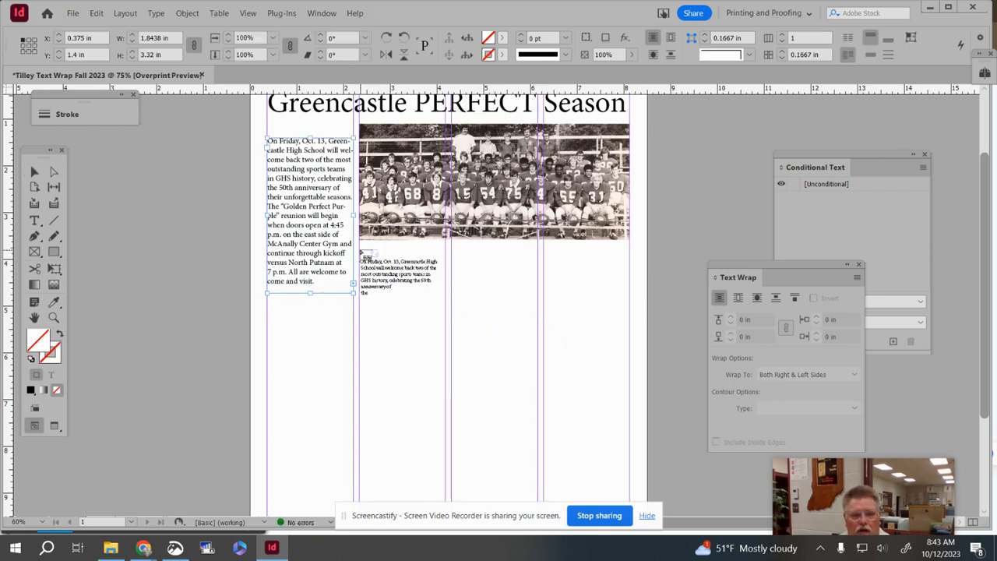
Try to place the overset text in a single second-column frame beneath the team photo, and undo it
{"action": "left_click", "coordinate": [360, 251]}
{"action": "scroll", "coordinate": [445, 401], "scroll_direction": "down", "scroll_amount": 3}
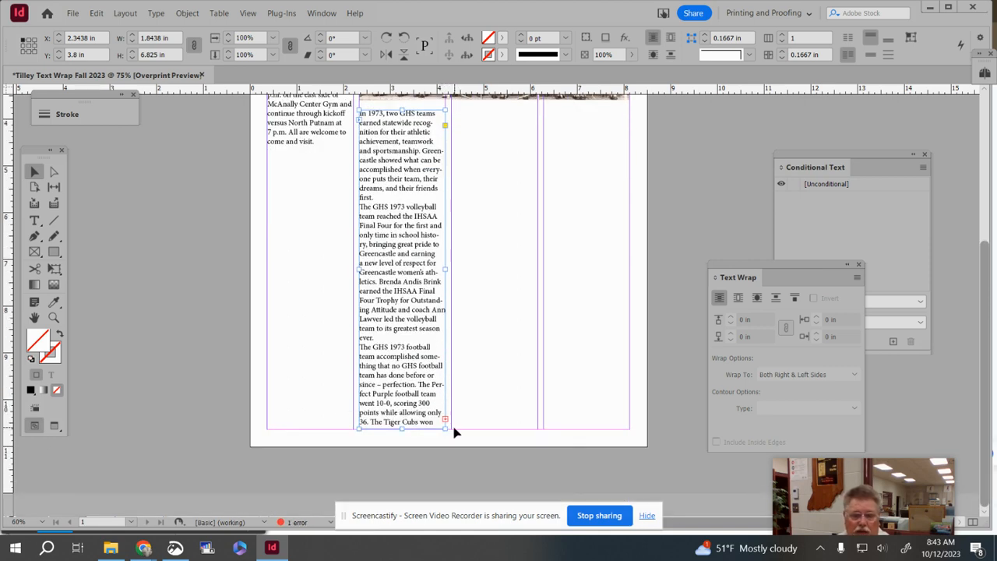
{"action": "key", "text": "ctrl+z"}
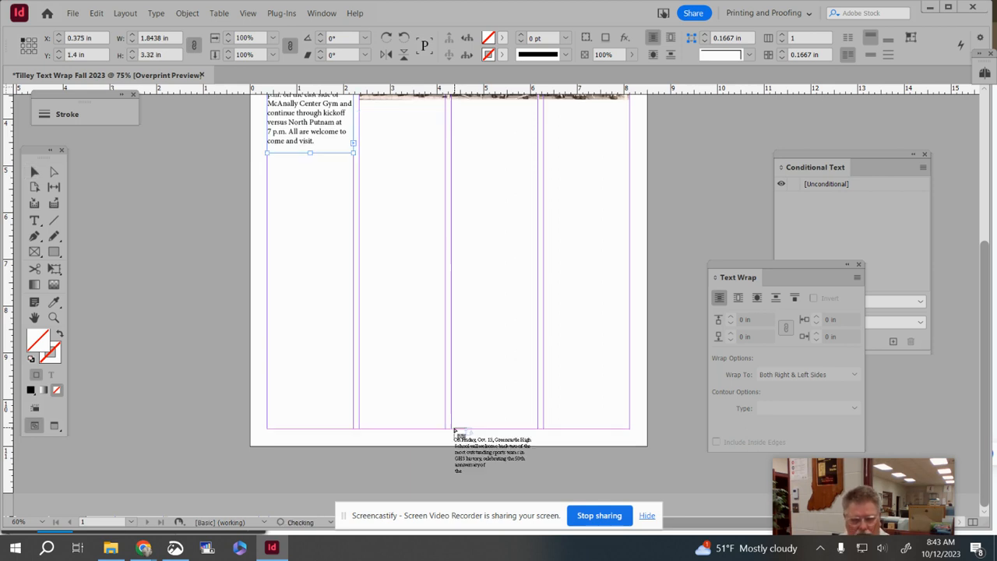
Load the first-column frame's overset text and autoflow it from the second column beneath the team photo
{"action": "scroll", "coordinate": [430, 318], "scroll_direction": "up", "scroll_amount": 1}
{"action": "key", "text": "Escape"}
{"action": "left_click", "coordinate": [354, 180]}
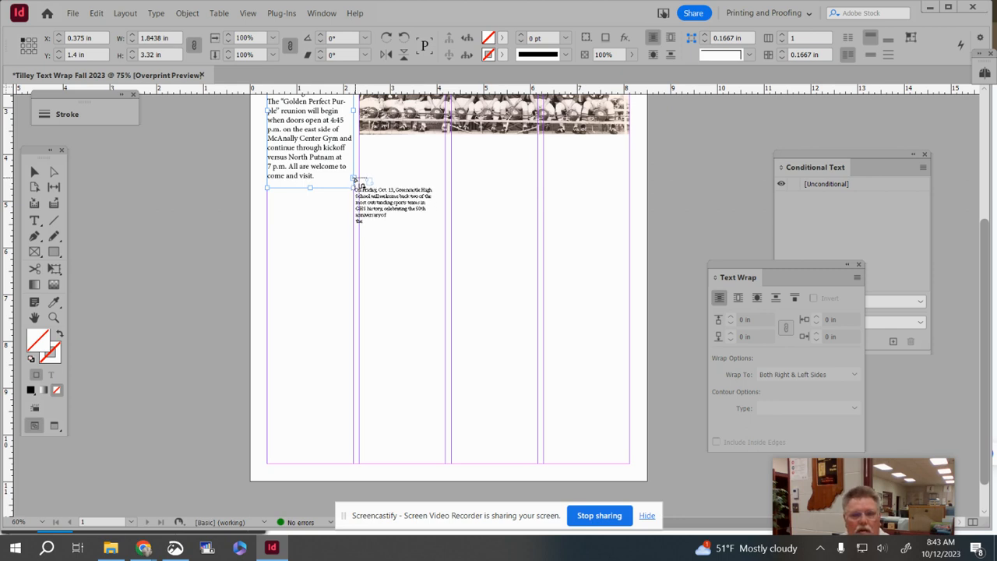
{"action": "left_click", "coordinate": [355, 182]}
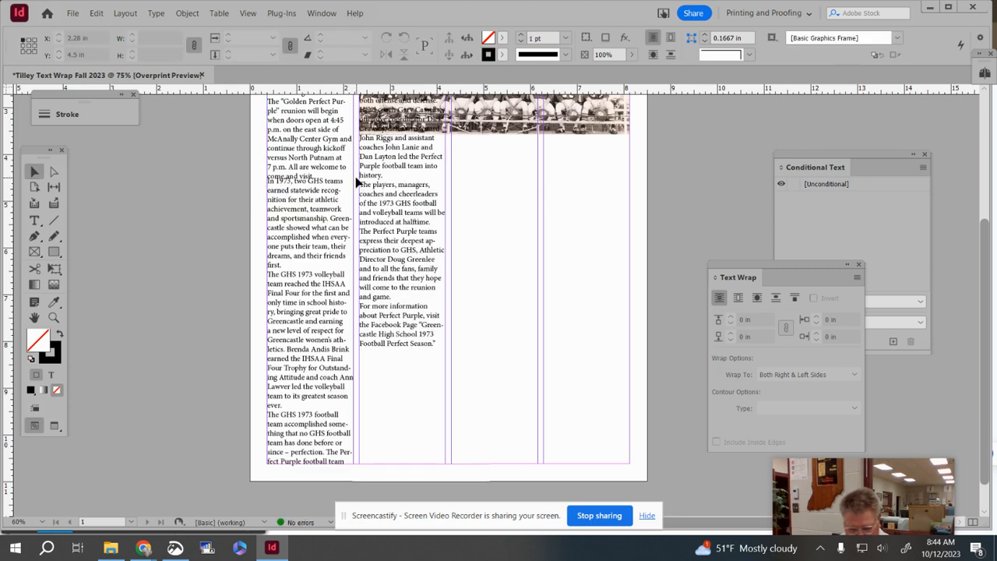
{"action": "key", "text": "ctrl+z"}
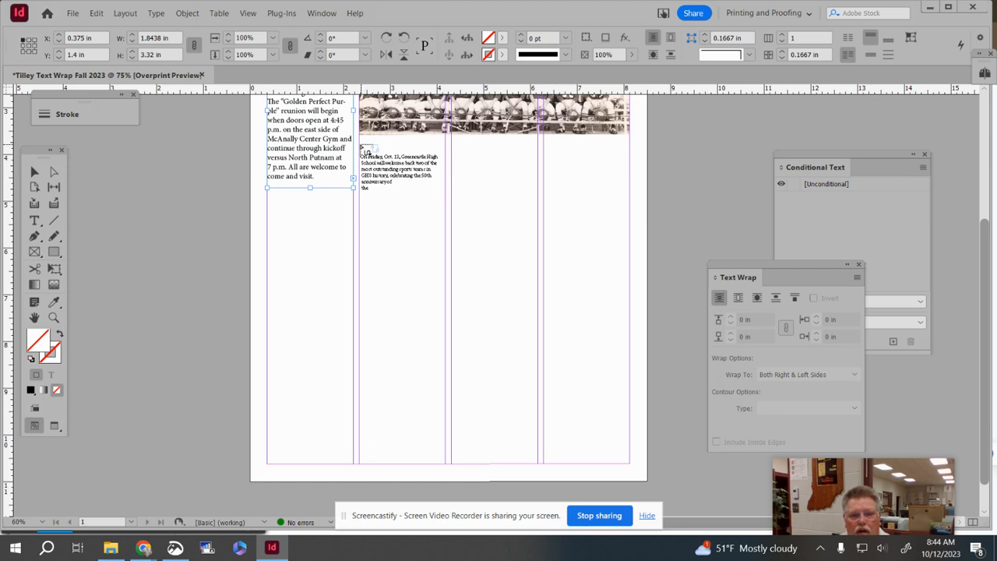
{"action": "left_click", "coordinate": [362, 149]}
{"action": "scroll", "coordinate": [653, 244], "scroll_direction": "up", "scroll_amount": 3}
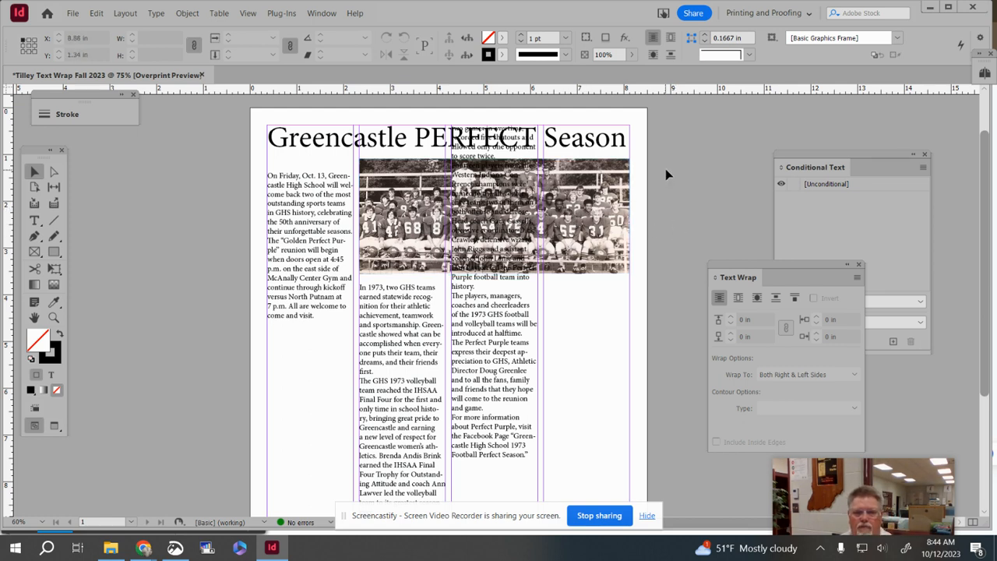
Apply a bounding-box text wrap to the team photo with 0.0625 in offsets on all four sides
{"action": "left_click", "coordinate": [602, 180]}
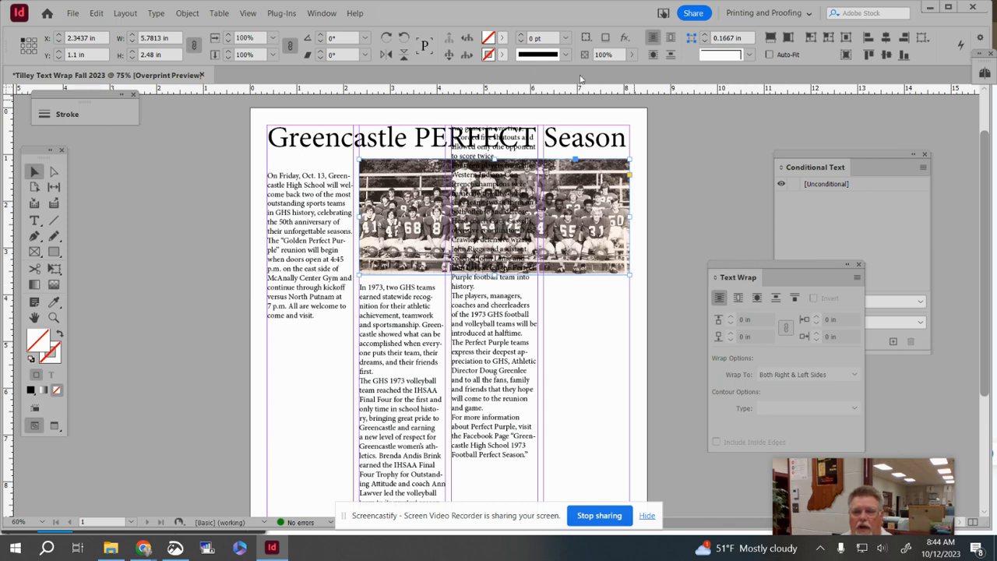
{"action": "left_click", "coordinate": [860, 267]}
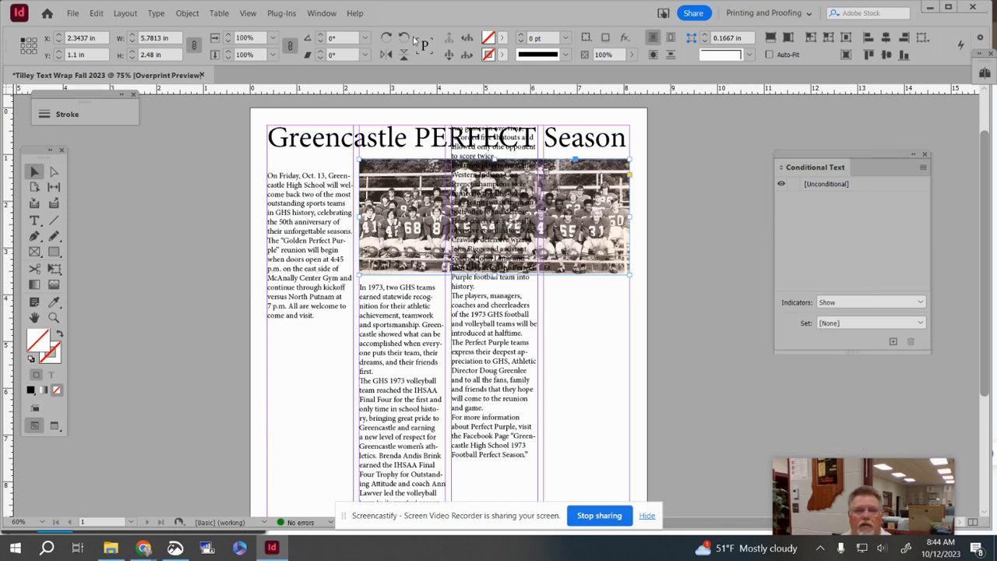
{"action": "left_click", "coordinate": [322, 13]}
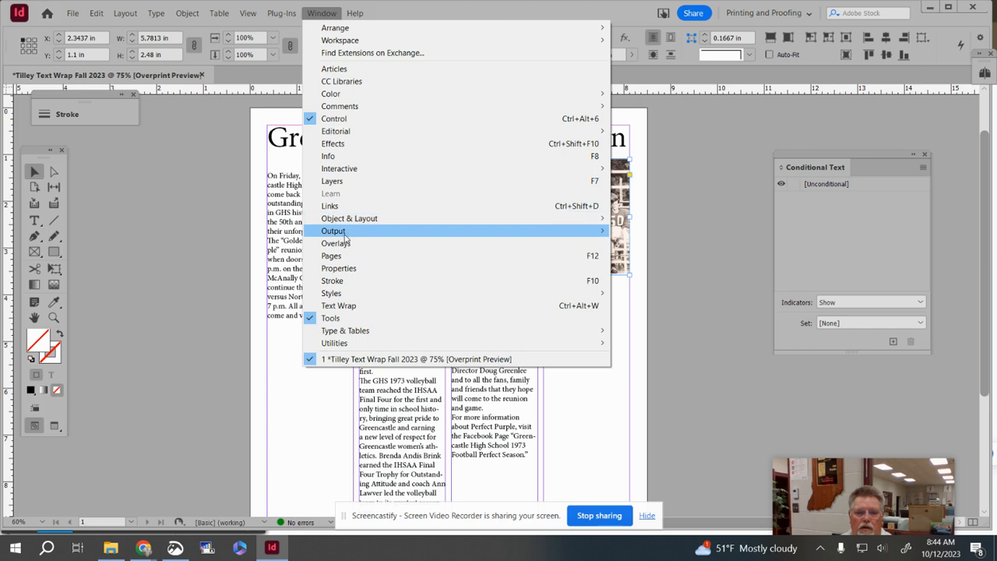
{"action": "left_click", "coordinate": [343, 306]}
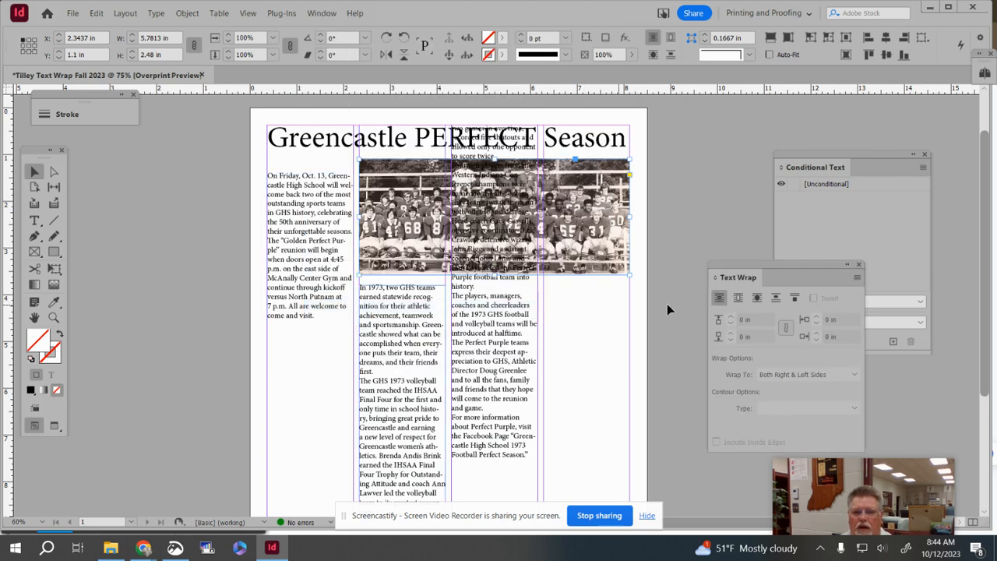
{"action": "left_click", "coordinate": [739, 299]}
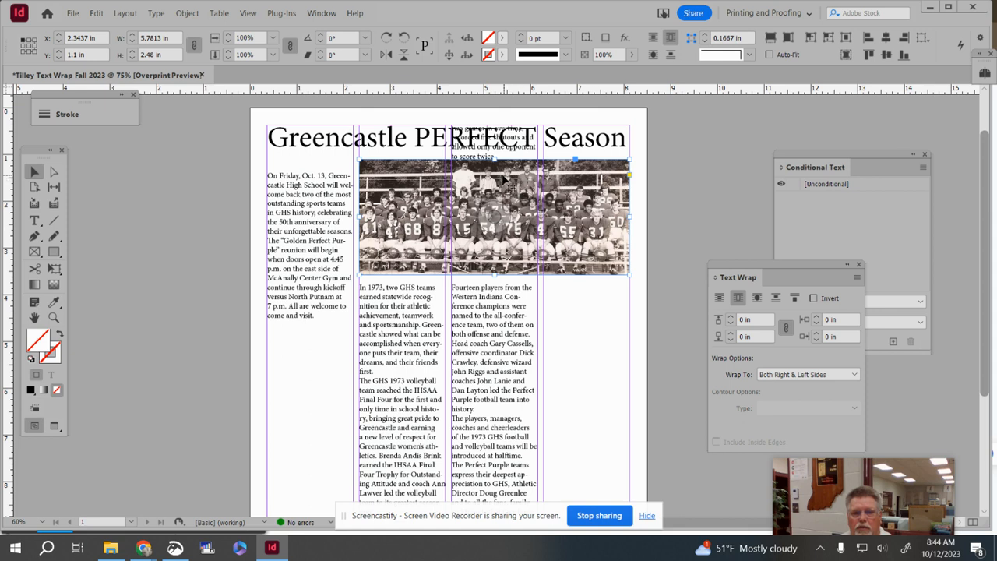
{"action": "left_click", "coordinate": [731, 319]}
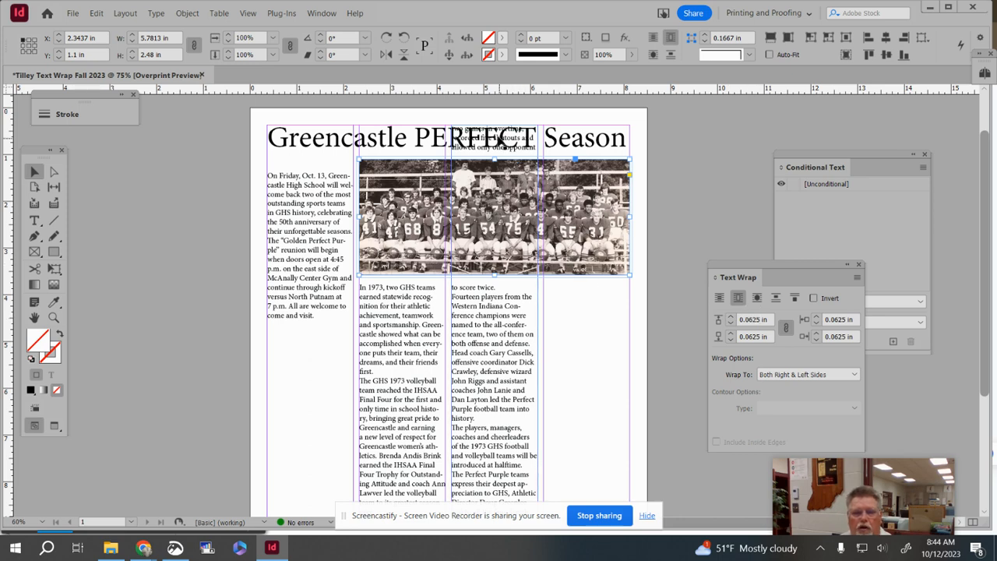
Lower the third-column text frame's top edge to Y 3.28 in and thread its overset text into the fourth column at Y 3.8 in
{"action": "left_click", "coordinate": [495, 131]}
{"action": "left_click_drag", "start_coordinate": [495, 125], "coordinate": [499, 263]}
{"action": "scroll", "coordinate": [583, 298], "scroll_direction": "down", "scroll_amount": 3}
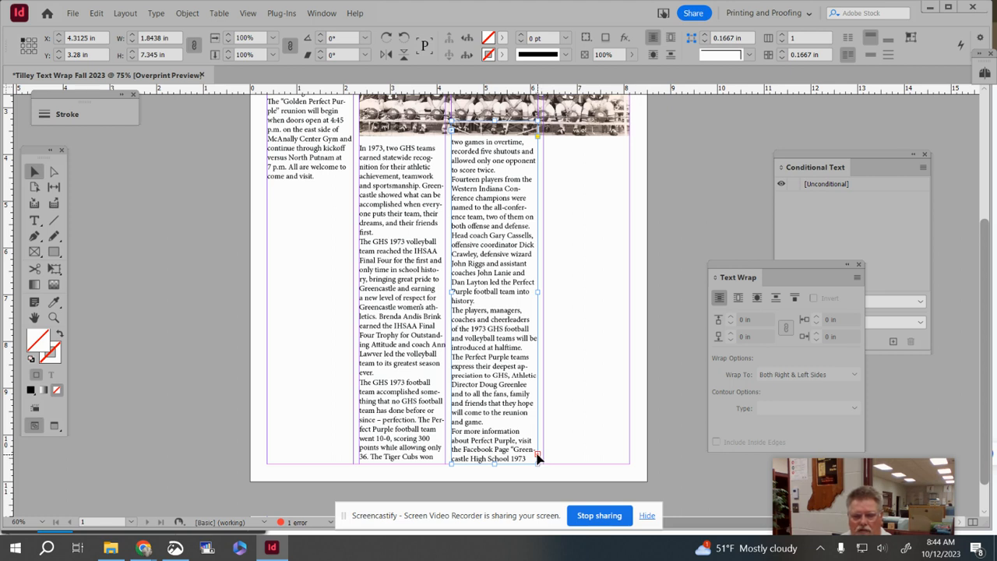
{"action": "left_click", "coordinate": [536, 457]}
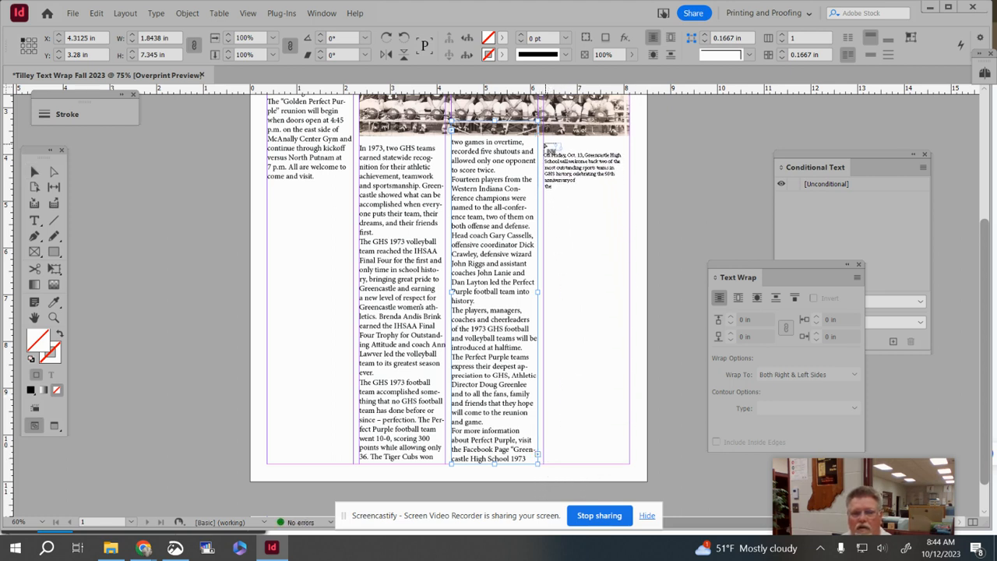
{"action": "left_click", "coordinate": [546, 146]}
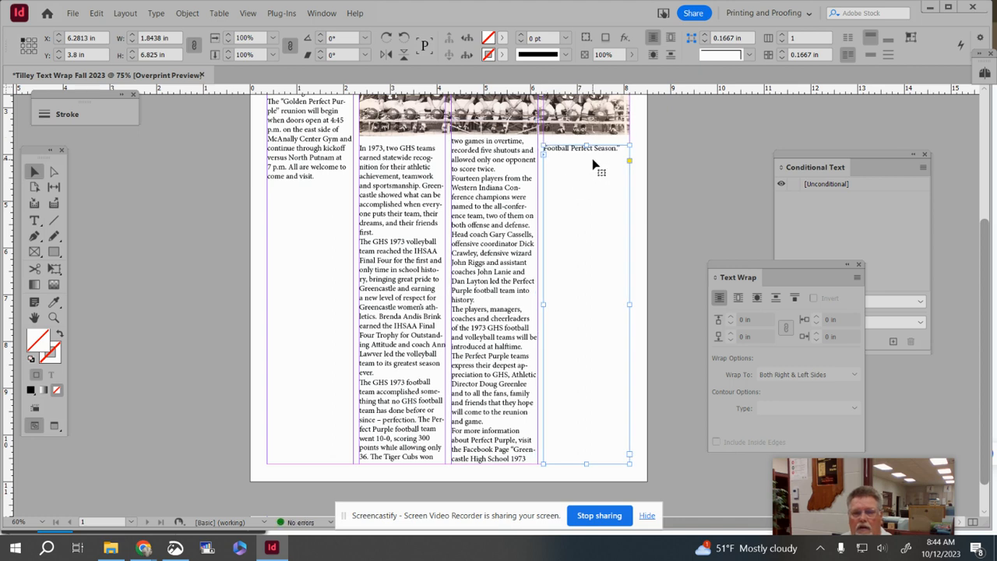
{"action": "scroll", "coordinate": [593, 170], "scroll_direction": "up", "scroll_amount": 2}
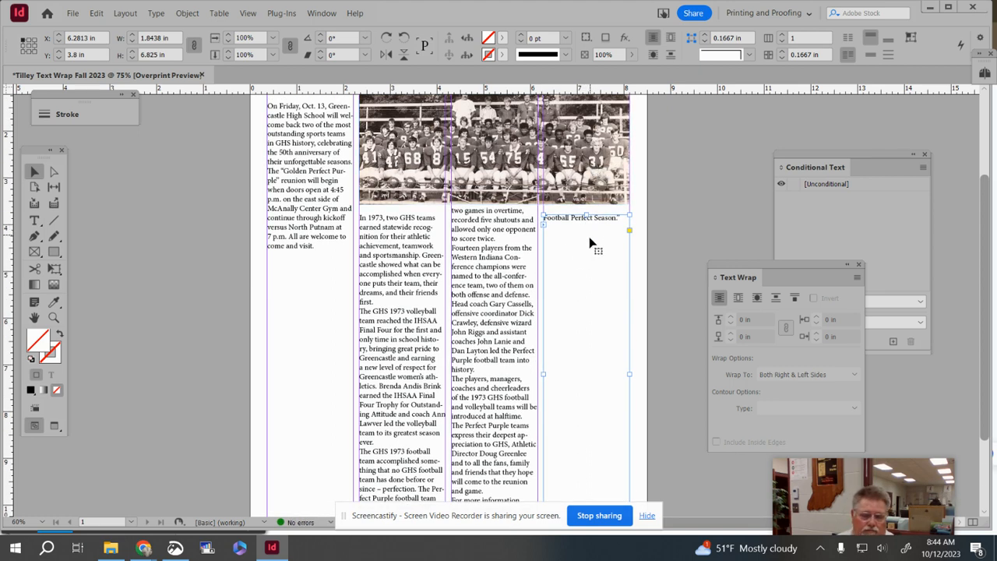
{"action": "scroll", "coordinate": [552, 262], "scroll_direction": "up", "scroll_amount": 2}
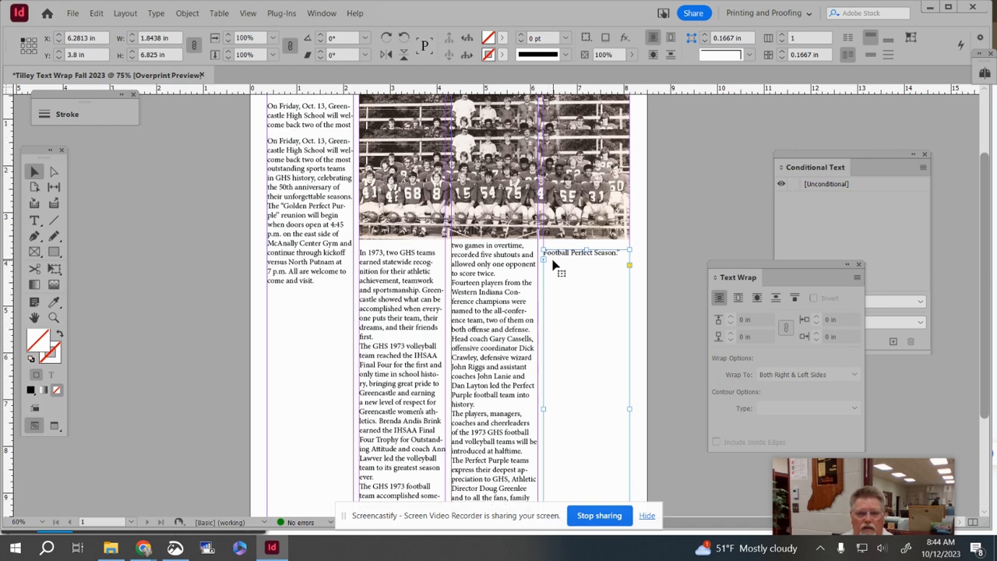
{"action": "left_click", "coordinate": [670, 209]}
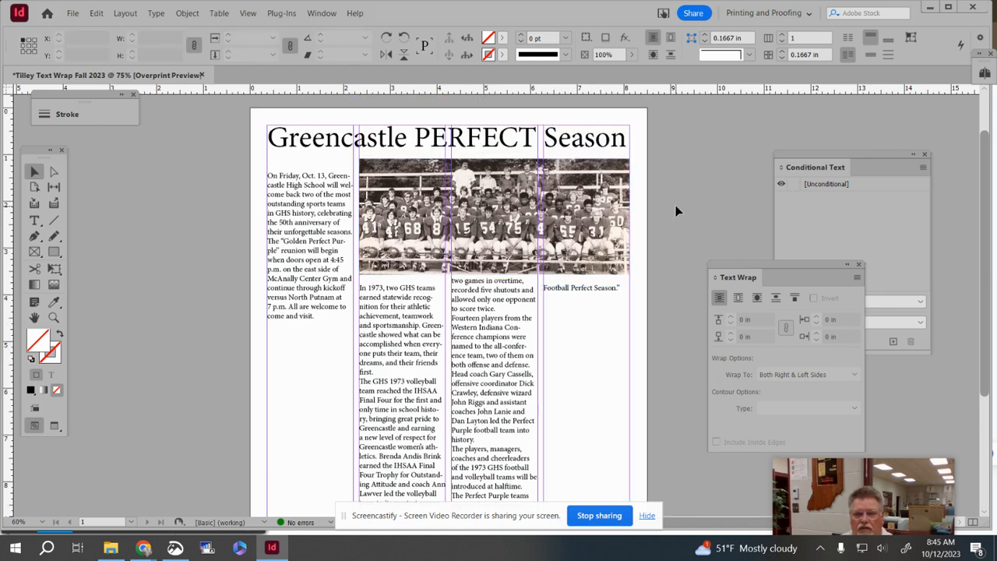
{"action": "left_click", "coordinate": [72, 14]}
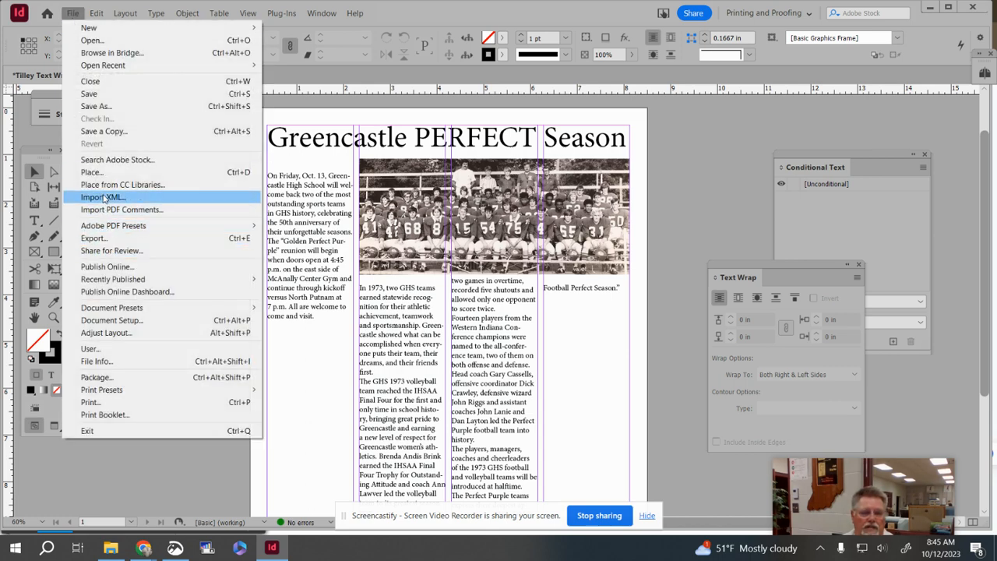
{"action": "left_click", "coordinate": [91, 172]}
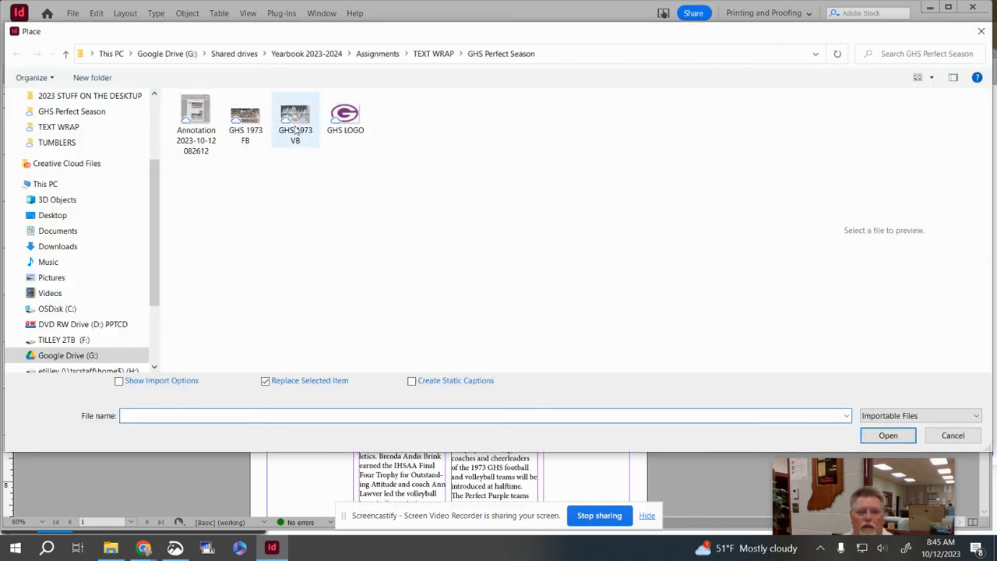
{"action": "left_click", "coordinate": [954, 436]}
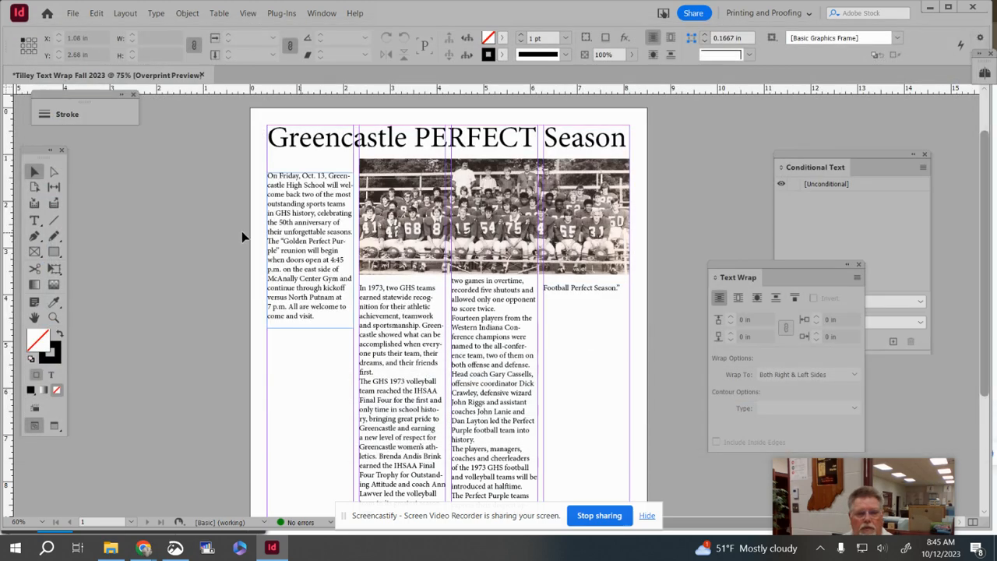
Try to draw a rectangular graphic frame about 2.33 in by 1.6 in below the first-column text, and remove it
{"action": "left_click", "coordinate": [35, 252]}
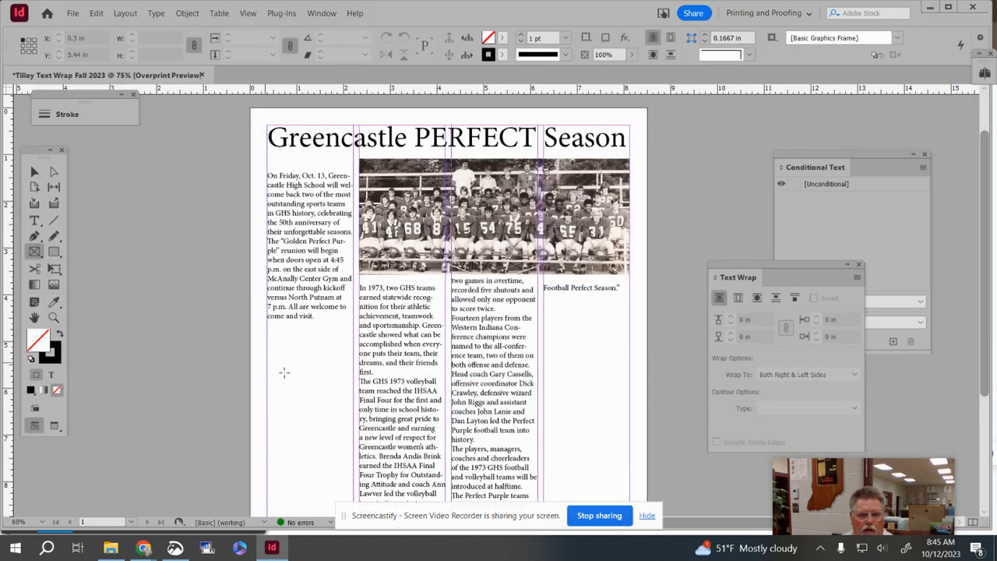
{"action": "left_click_drag", "start_coordinate": [266, 356], "coordinate": [376, 428]}
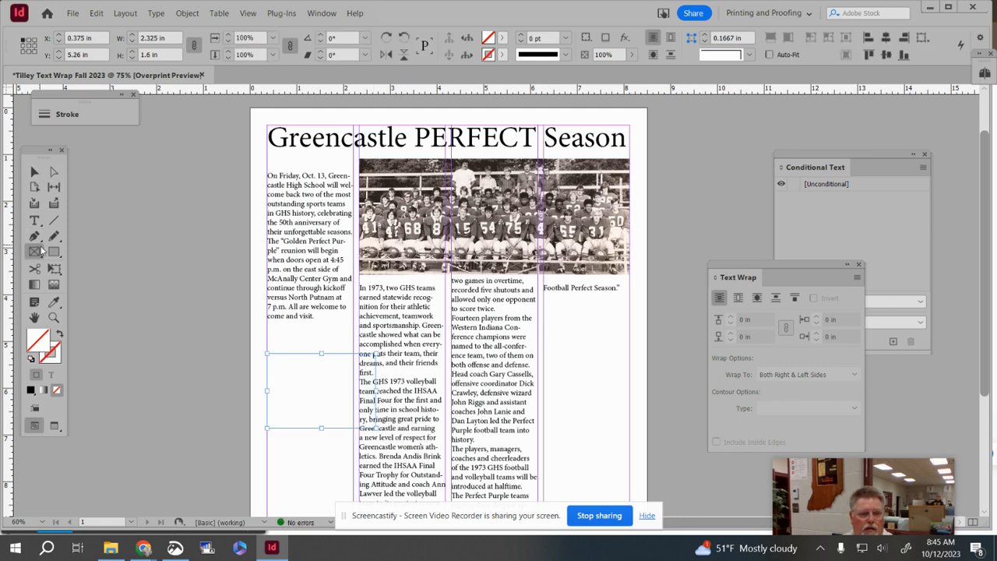
{"action": "left_click", "coordinate": [35, 178]}
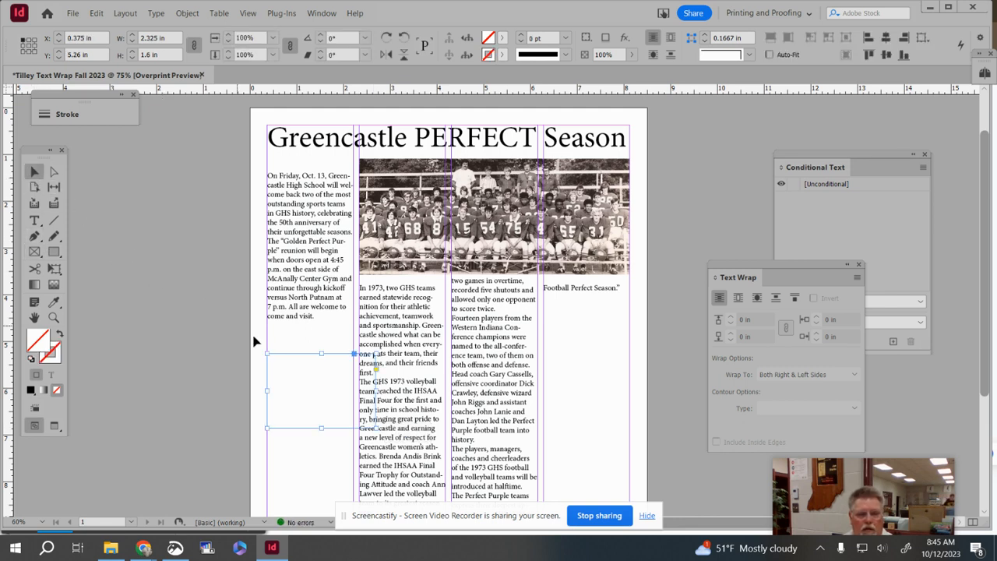
{"action": "left_click", "coordinate": [298, 377]}
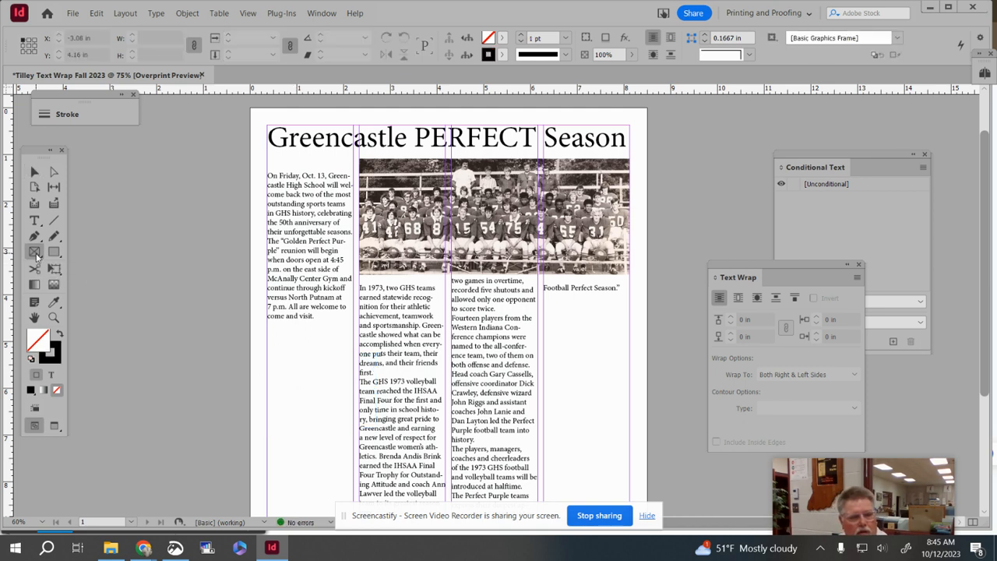
Draw a graphic frame about 2.57 in by 1.74 in below the first-column text, and place the GHS LOGO image fitted proportionally inside
{"action": "left_click_drag", "start_coordinate": [268, 357], "coordinate": [388, 434]}
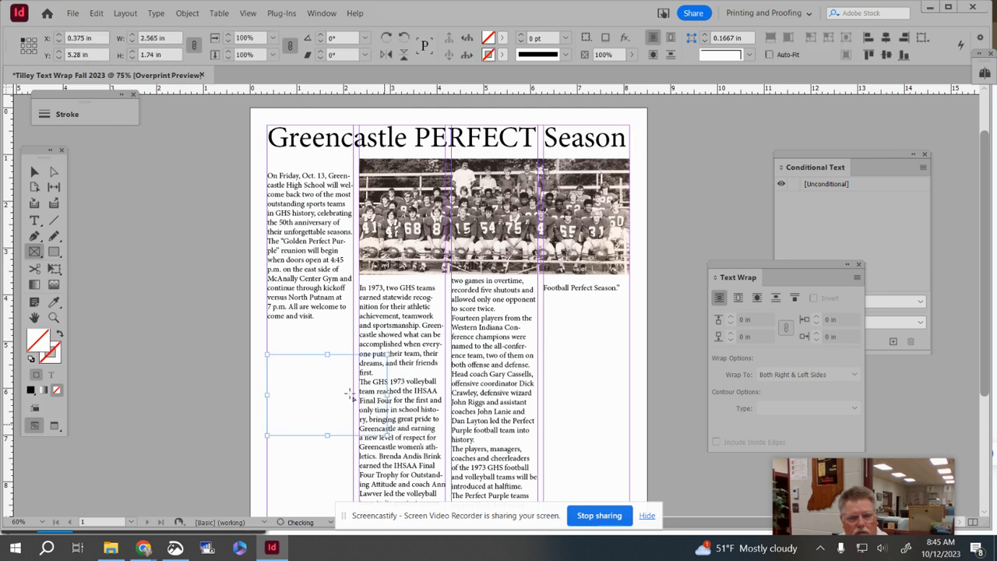
{"action": "left_click", "coordinate": [34, 172]}
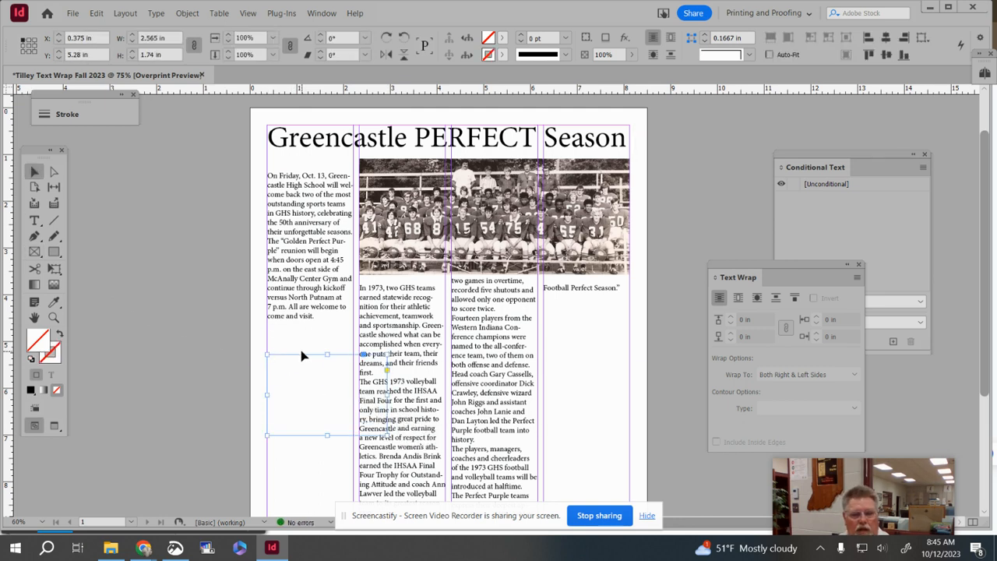
{"action": "left_click", "coordinate": [312, 383]}
{"action": "left_click", "coordinate": [312, 383]}
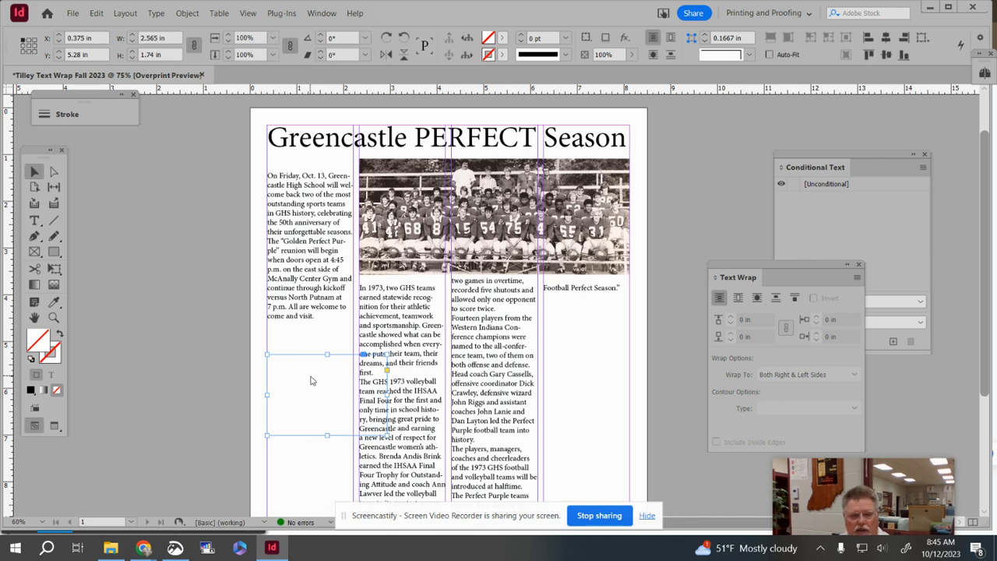
{"action": "key", "text": "ctrl+d"}
{"action": "double_click", "coordinate": [342, 125]}
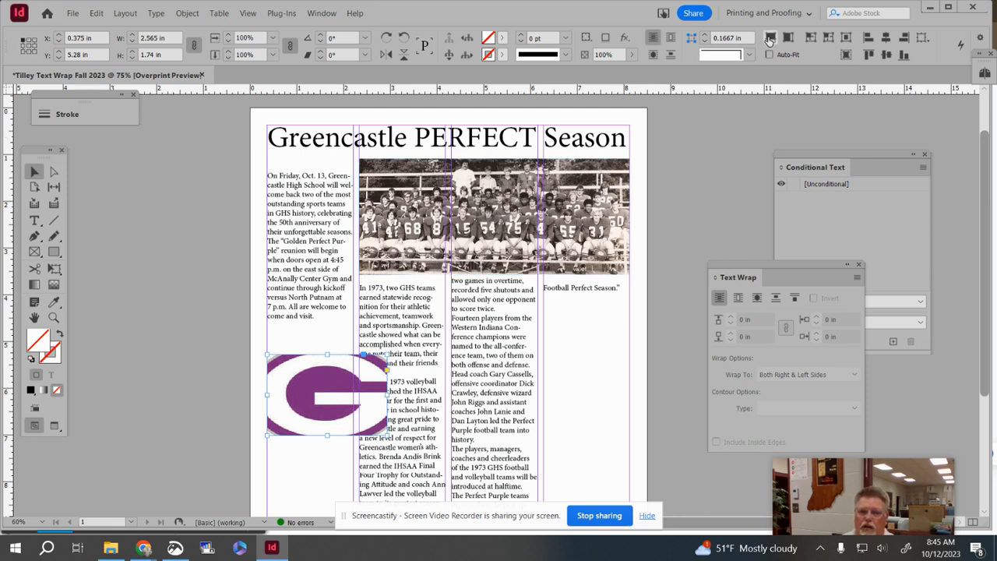
{"action": "left_click", "coordinate": [771, 39]}
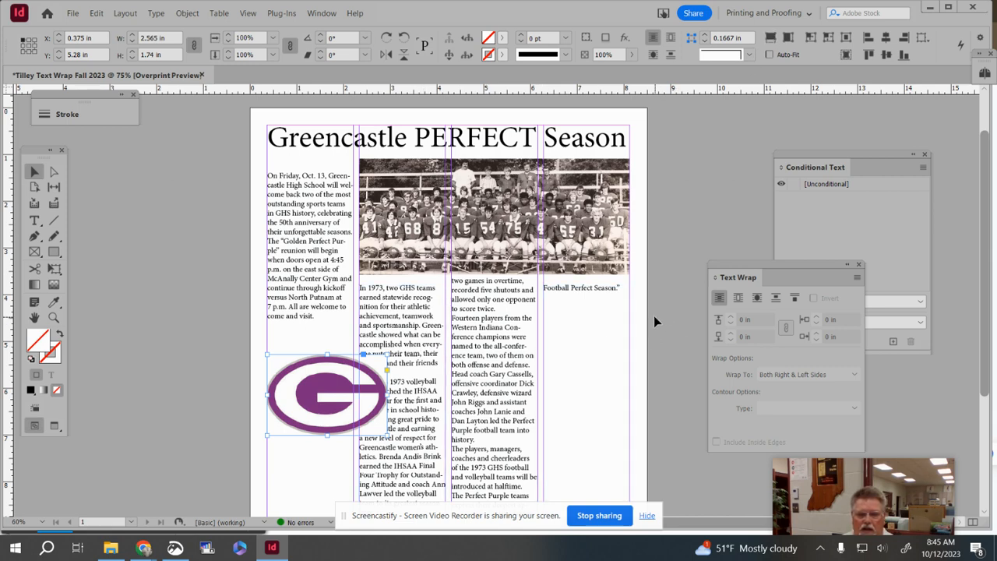
Wrap text around the logo's bounding box and shrink its frame to the first column's width, about 1.84 in by 1.24 in, with the logo refitted
{"action": "left_click", "coordinate": [667, 39]}
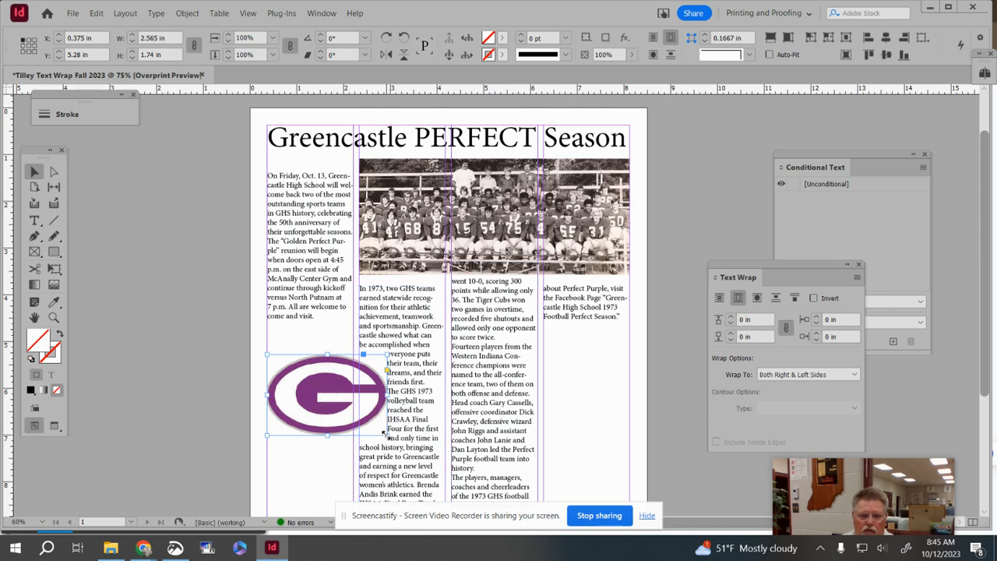
{"action": "left_click_drag", "start_coordinate": [384, 434], "coordinate": [354, 411]}
{"action": "left_click", "coordinate": [770, 39]}
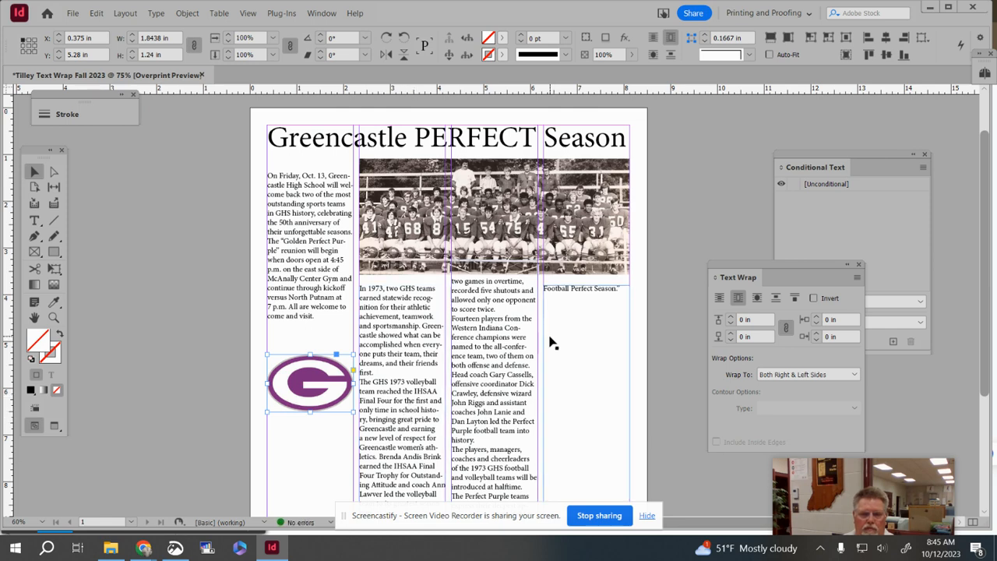
Extend the first-column text frame past the logo down to the bottom margin, to a height of 9.225 in
{"action": "scroll", "coordinate": [537, 346], "scroll_direction": "down", "scroll_amount": 1}
{"action": "scroll", "coordinate": [335, 319], "scroll_direction": "up", "scroll_amount": 2}
{"action": "left_click", "coordinate": [320, 315]}
{"action": "left_click_drag", "start_coordinate": [310, 362], "coordinate": [314, 505]}
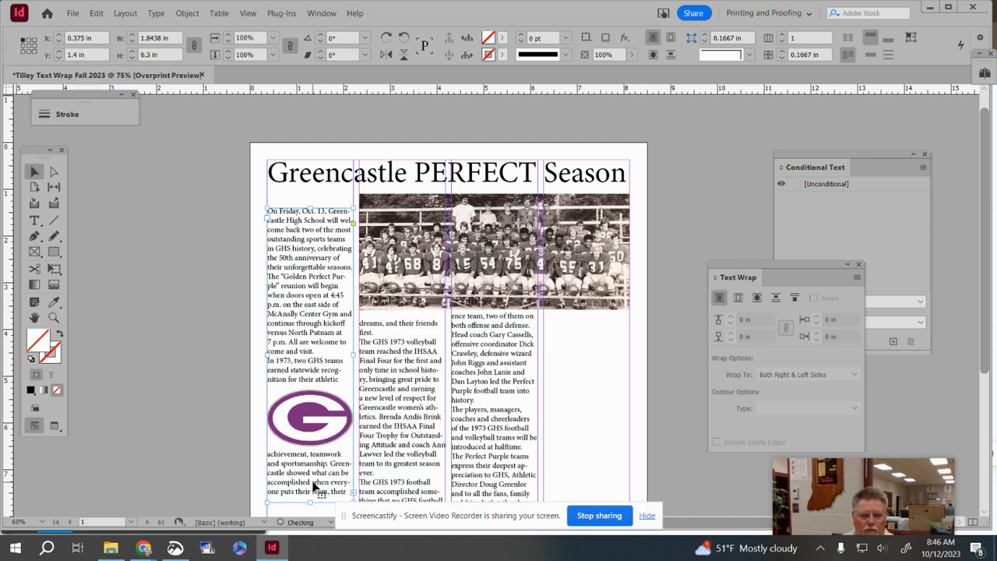
{"action": "scroll", "coordinate": [315, 487], "scroll_direction": "down", "scroll_amount": 3}
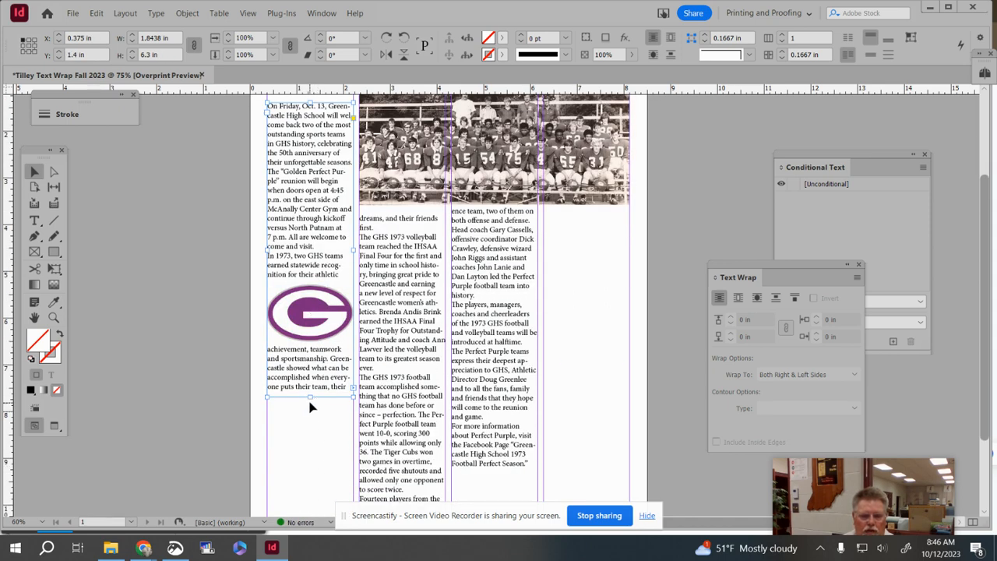
{"action": "left_click_drag", "start_coordinate": [309, 398], "coordinate": [315, 428]}
{"action": "left_click_drag", "start_coordinate": [310, 392], "coordinate": [314, 430]}
{"action": "scroll", "coordinate": [320, 435], "scroll_direction": "up", "scroll_amount": 4}
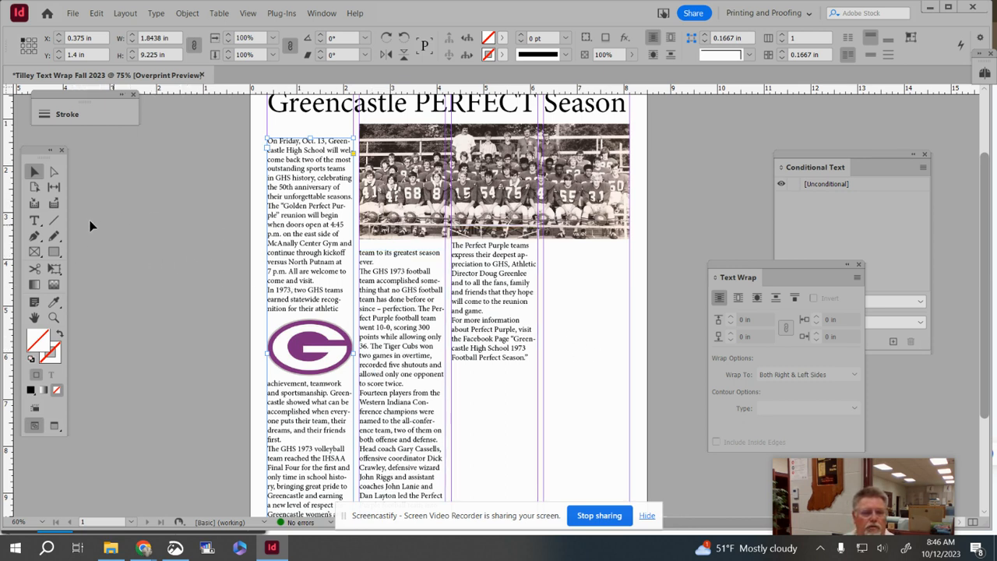
Load the GHS 1973 VB photo for placing, with nothing selected on the page
{"action": "left_click", "coordinate": [179, 242]}
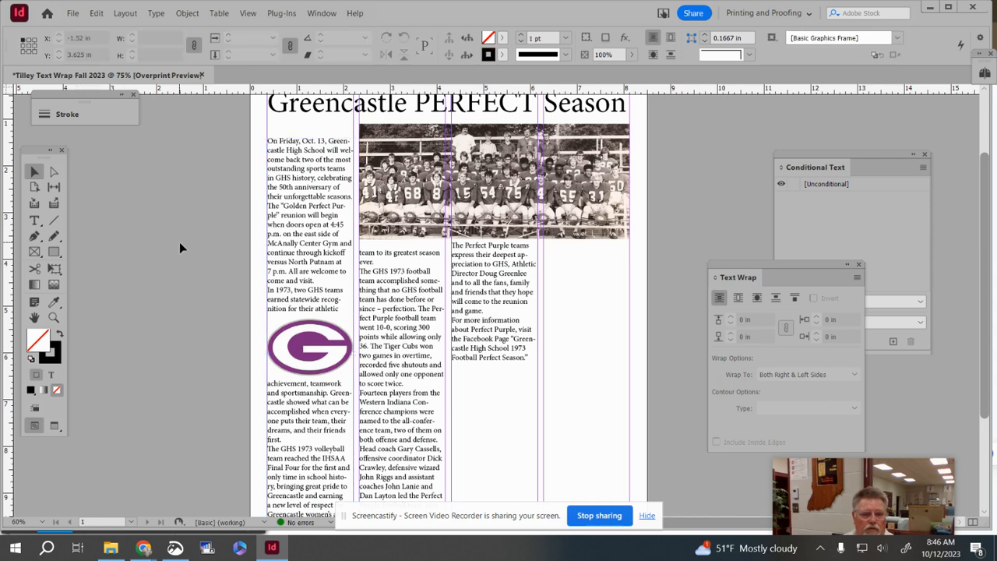
{"action": "left_click", "coordinate": [72, 13]}
{"action": "left_click", "coordinate": [91, 172]}
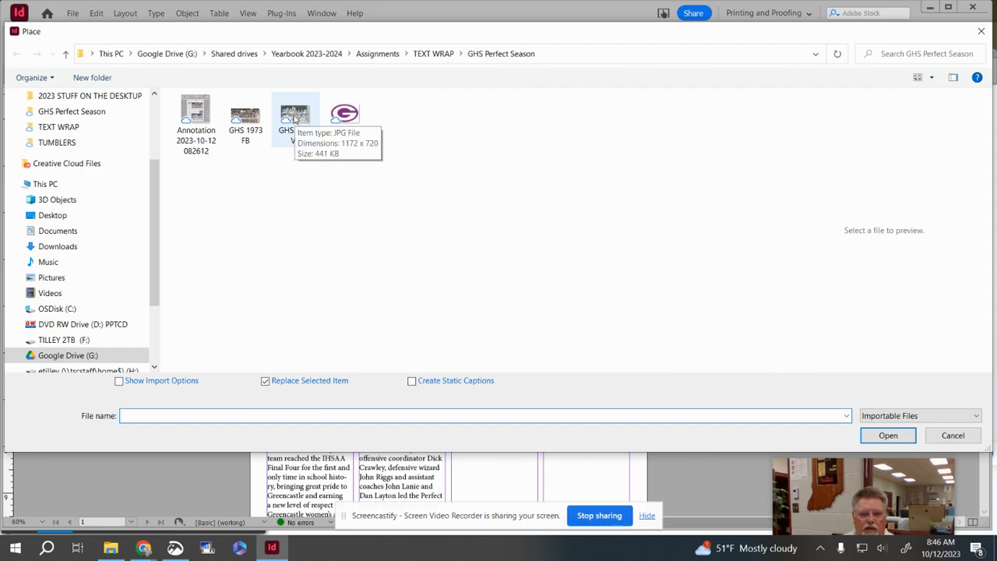
{"action": "left_click", "coordinate": [296, 118]}
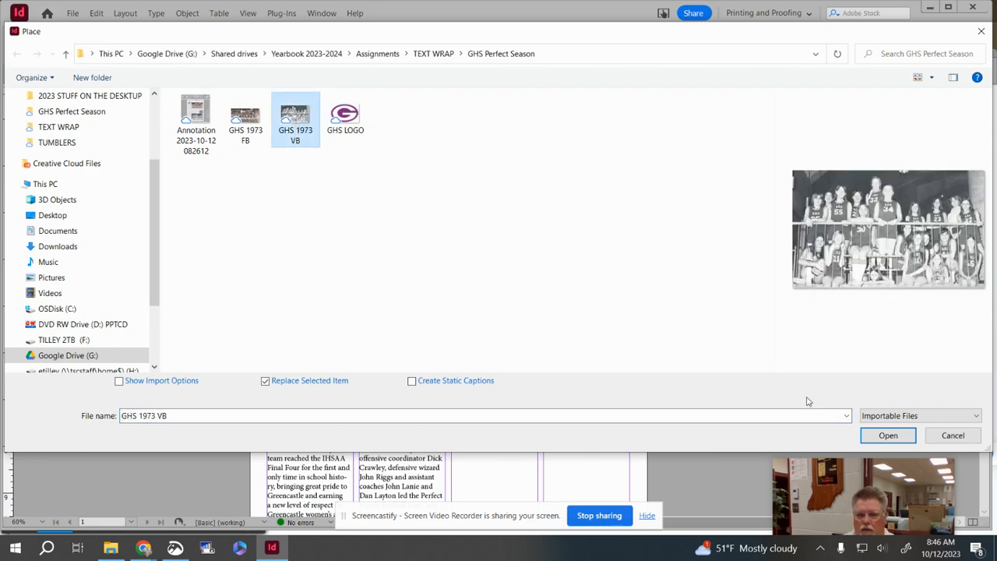
{"action": "left_click", "coordinate": [887, 435]}
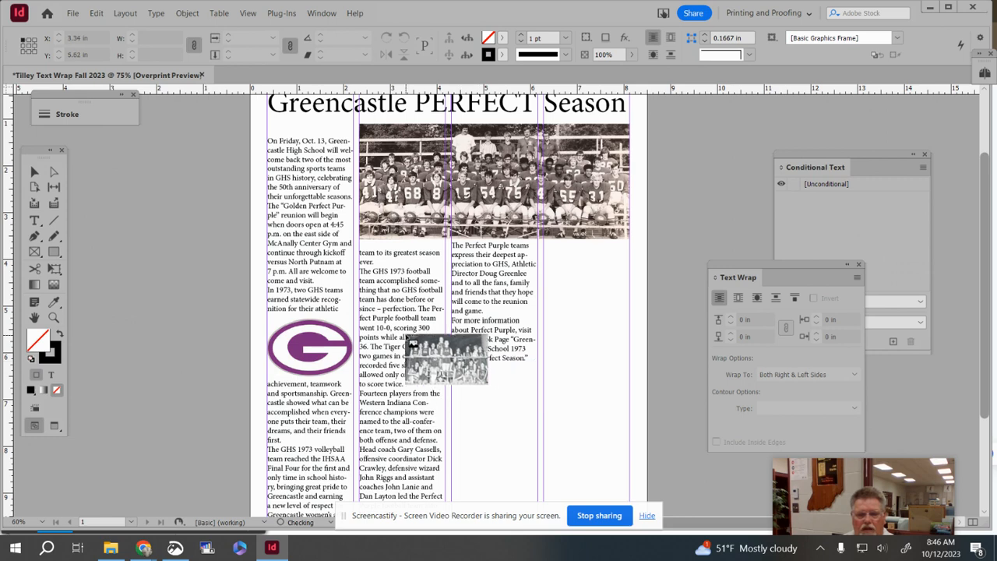
Try to place the volleyball team photo at full size, and undo back to the loaded image
{"action": "left_click", "coordinate": [405, 336]}
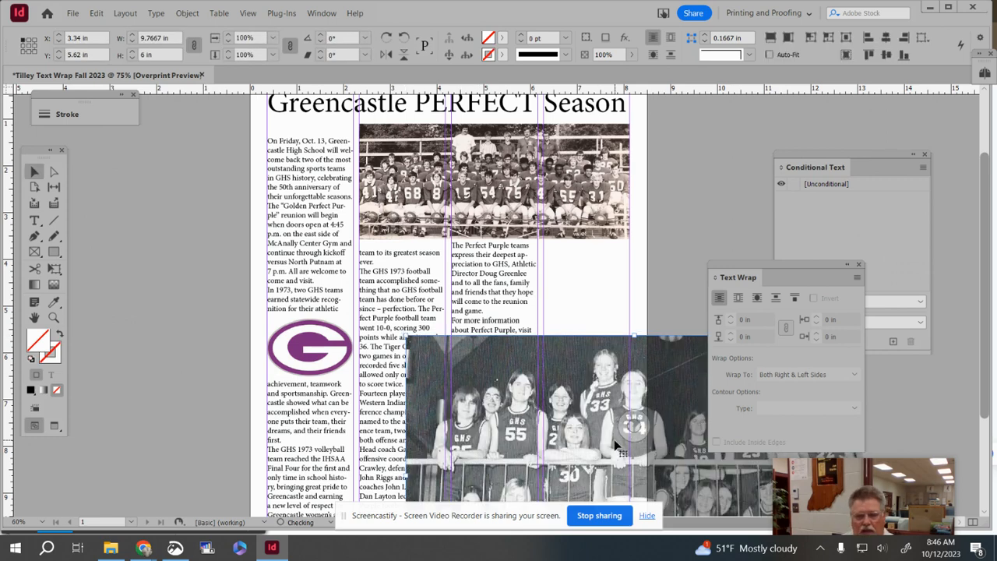
{"action": "key", "text": "Delete"}
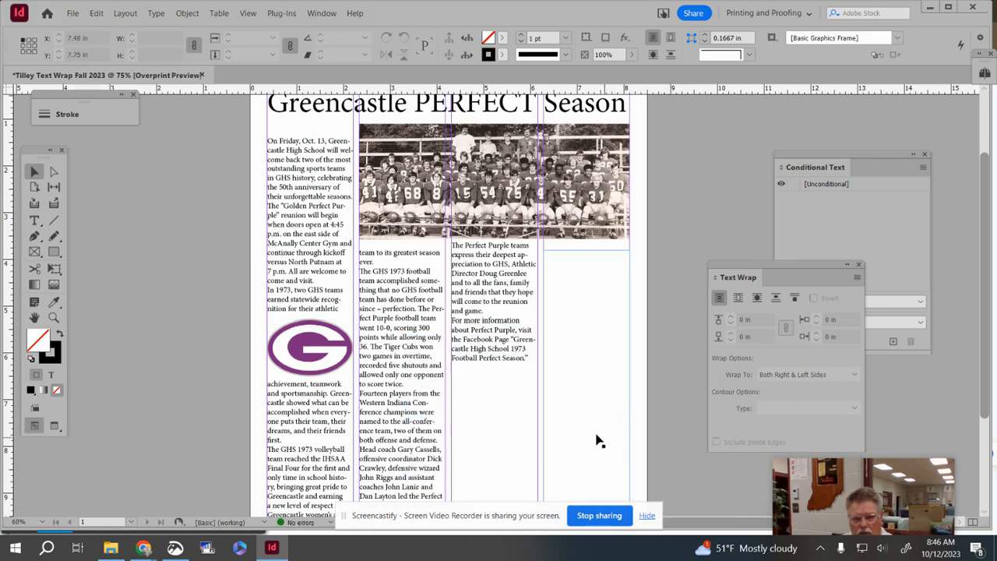
{"action": "key", "text": "ctrl+z"}
{"action": "key", "text": "ctrl+z"}
Place the volleyball photo below the article, enlarge it across columns two to four to about 5.83 in by 3.58 in, and align it with the bottom margin
{"action": "left_click_drag", "start_coordinate": [452, 373], "coordinate": [628, 488]}
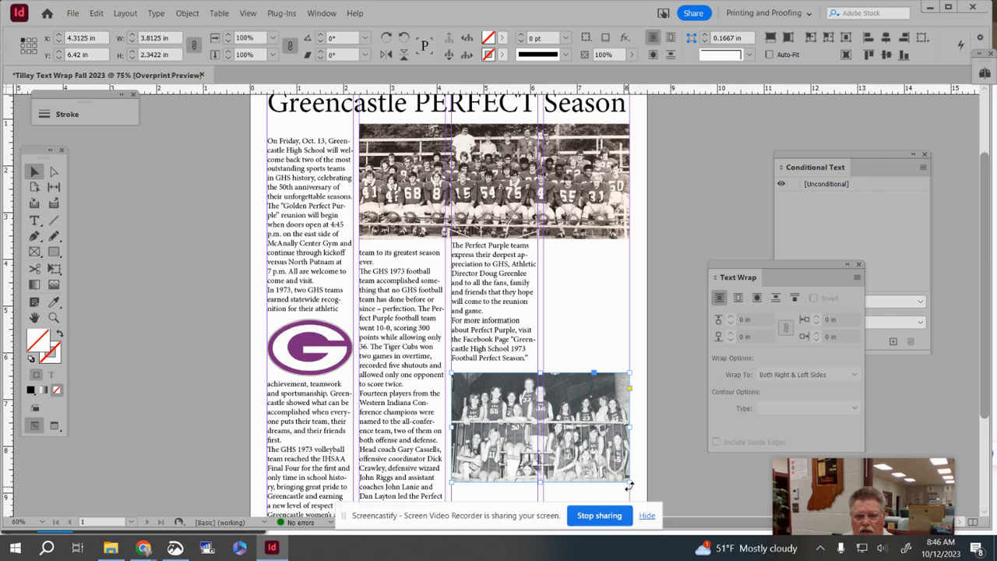
{"action": "scroll", "coordinate": [652, 467], "scroll_direction": "down", "scroll_amount": 3}
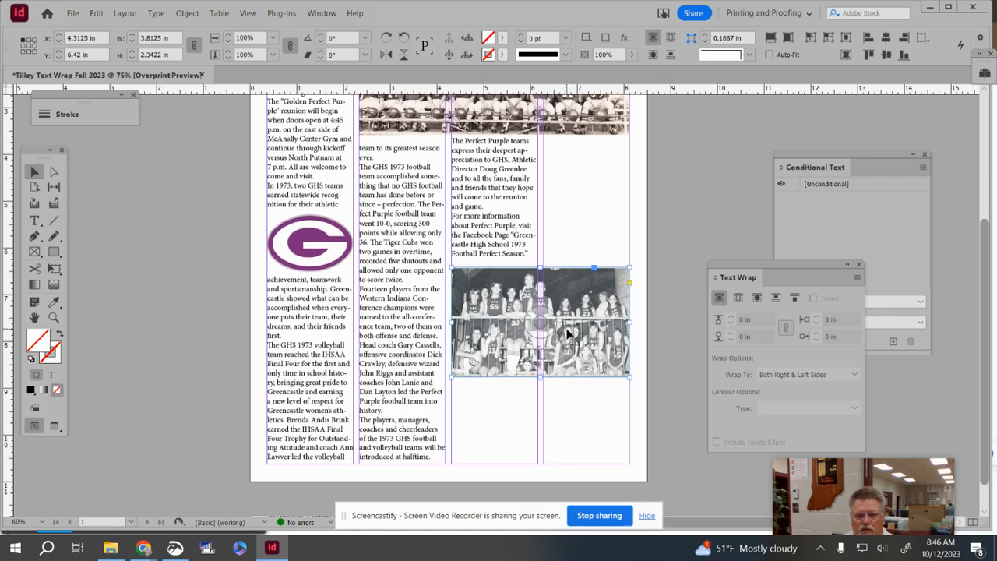
{"action": "left_click_drag", "start_coordinate": [450, 376], "coordinate": [364, 435]}
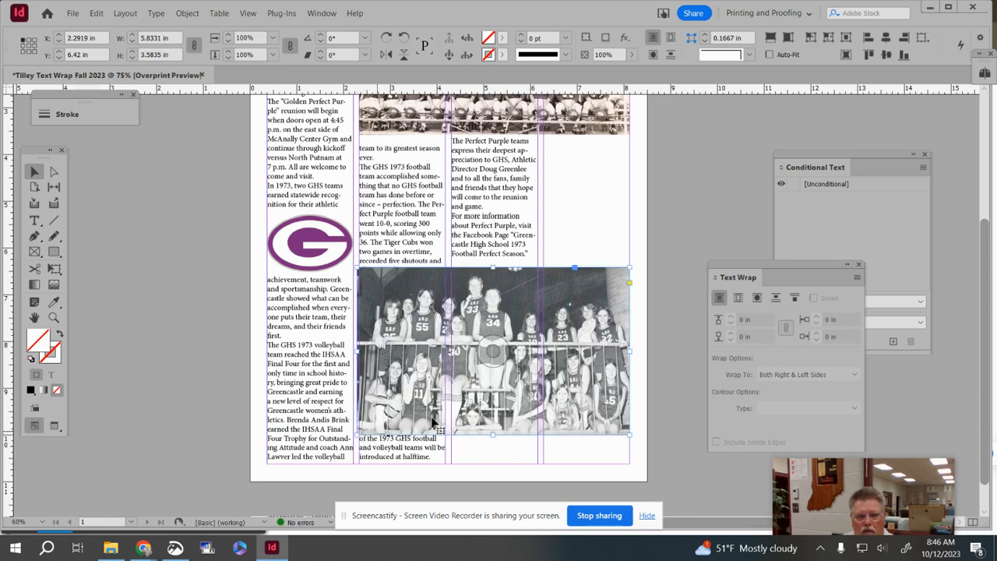
{"action": "left_click_drag", "start_coordinate": [513, 310], "coordinate": [523, 345]}
Apply a bounding-box text wrap to the volleyball photo with 0.0625 in offsets on all four sides
{"action": "left_click", "coordinate": [669, 38]}
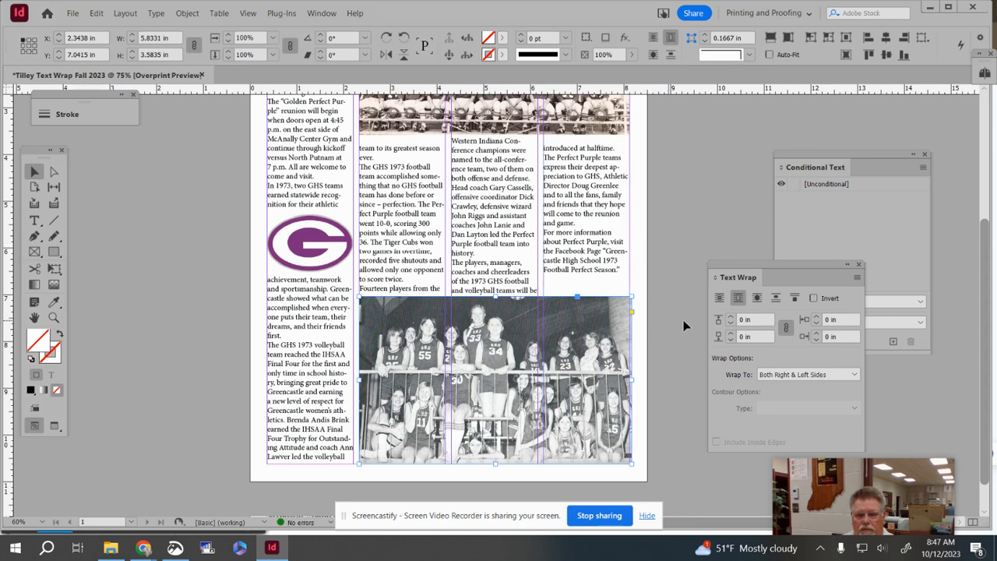
{"action": "left_click", "coordinate": [731, 316]}
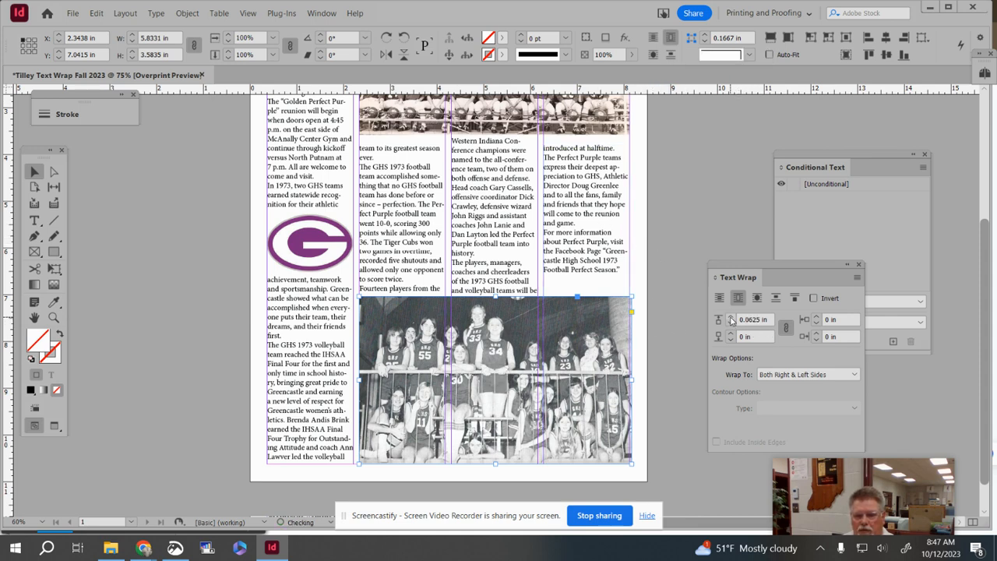
{"action": "left_click", "coordinate": [638, 262]}
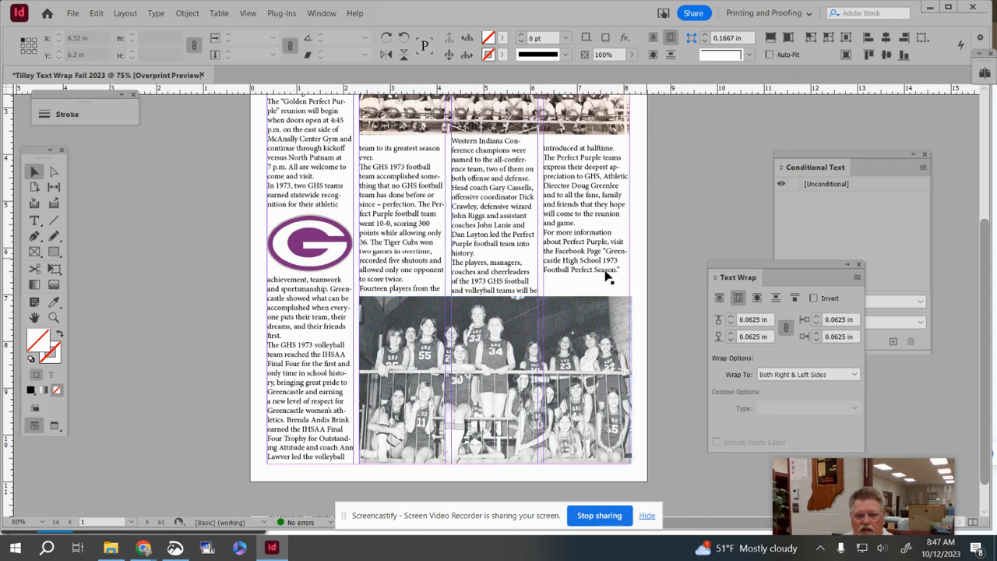
Change the font of the whole "Greencastle PERFECT Season" headline to Rockwell Extra Bold
{"action": "scroll", "coordinate": [530, 278], "scroll_direction": "up", "scroll_amount": 2}
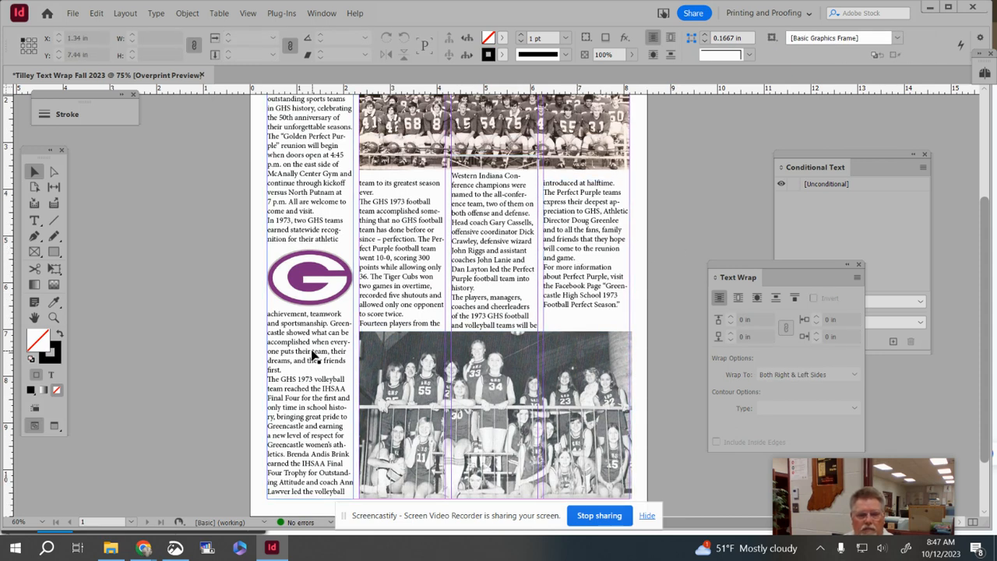
{"action": "scroll", "coordinate": [630, 283], "scroll_direction": "up", "scroll_amount": 3}
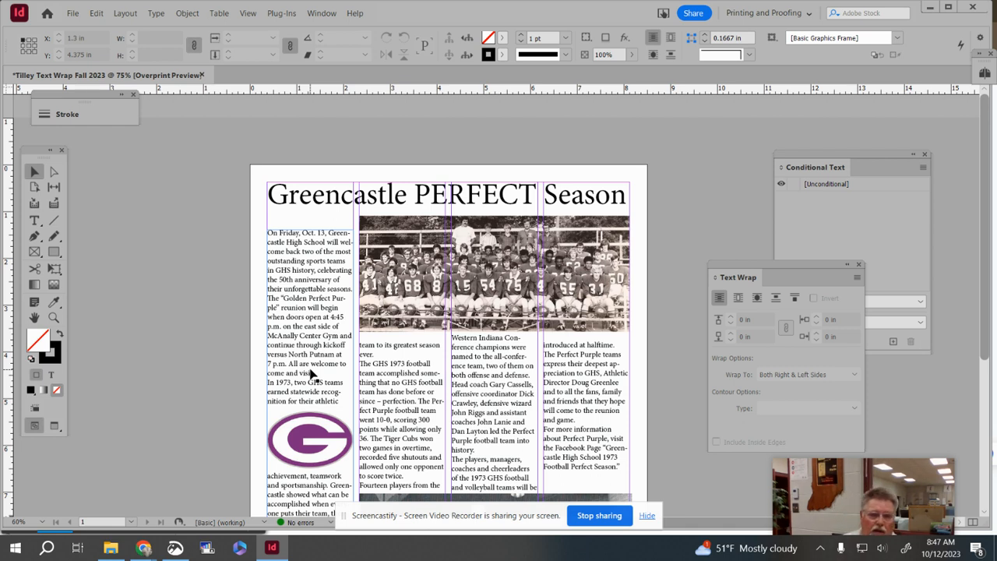
{"action": "triple_click", "coordinate": [444, 193]}
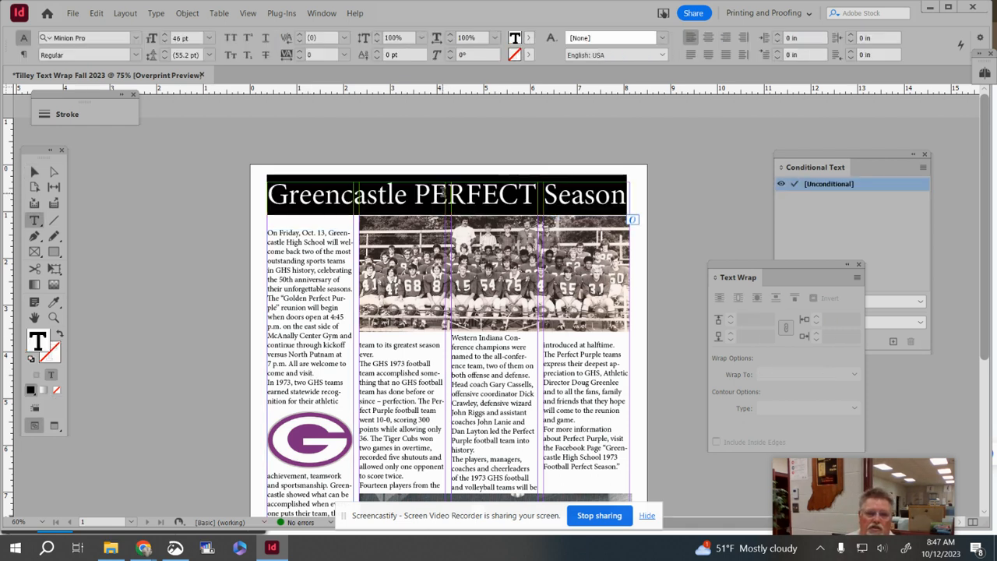
{"action": "left_click", "coordinate": [135, 37]}
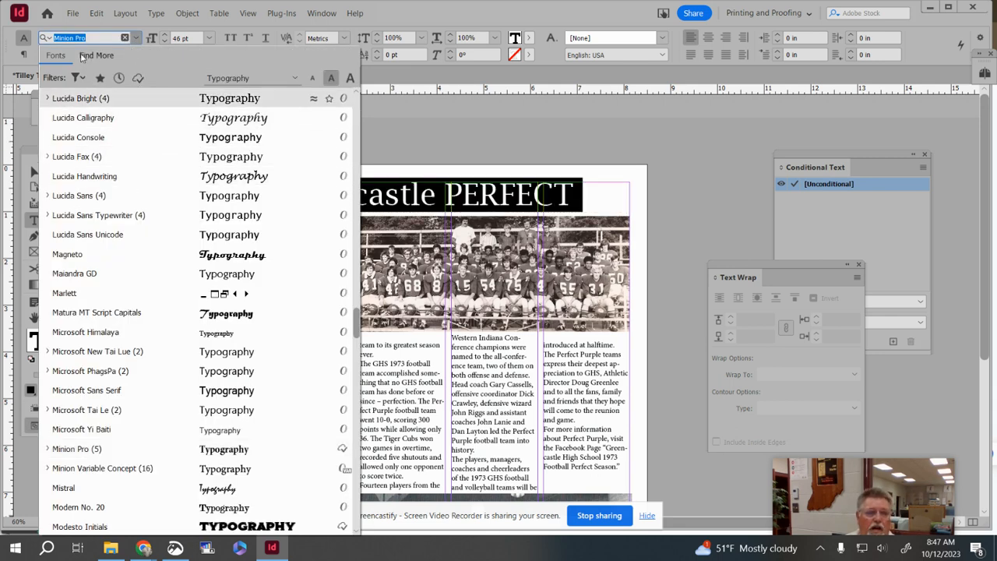
{"action": "type", "text": "rock"}
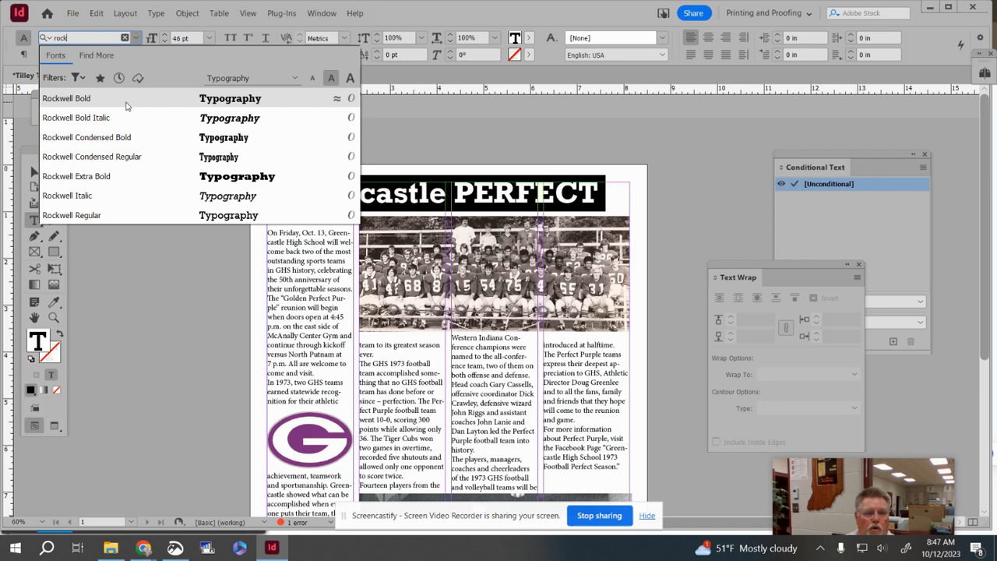
{"action": "left_click", "coordinate": [162, 185]}
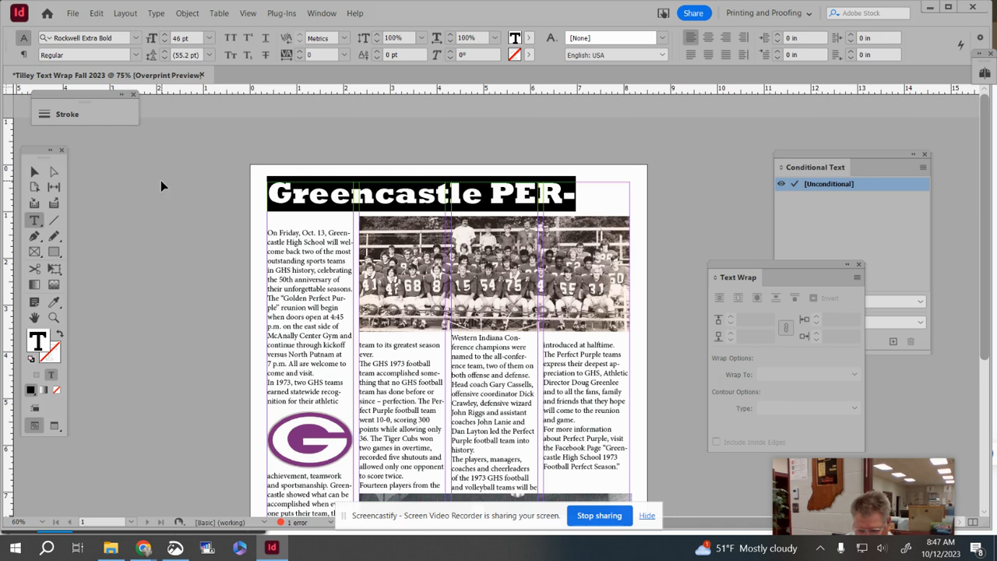
Reduce the headline's type size to 32 pt so it fits on one line across the page
{"action": "key", "text": "ctrl+shift+comma"}
{"action": "key", "text": "ctrl+shift+comma"}
{"action": "key", "text": "ctrl+shift+comma"}
{"action": "key", "text": "ctrl+shift+comma"}
{"action": "key", "text": "ctrl+shift+comma"}
{"action": "key", "text": "ctrl+shift+comma"}
{"action": "key", "text": "ctrl+shift+comma"}
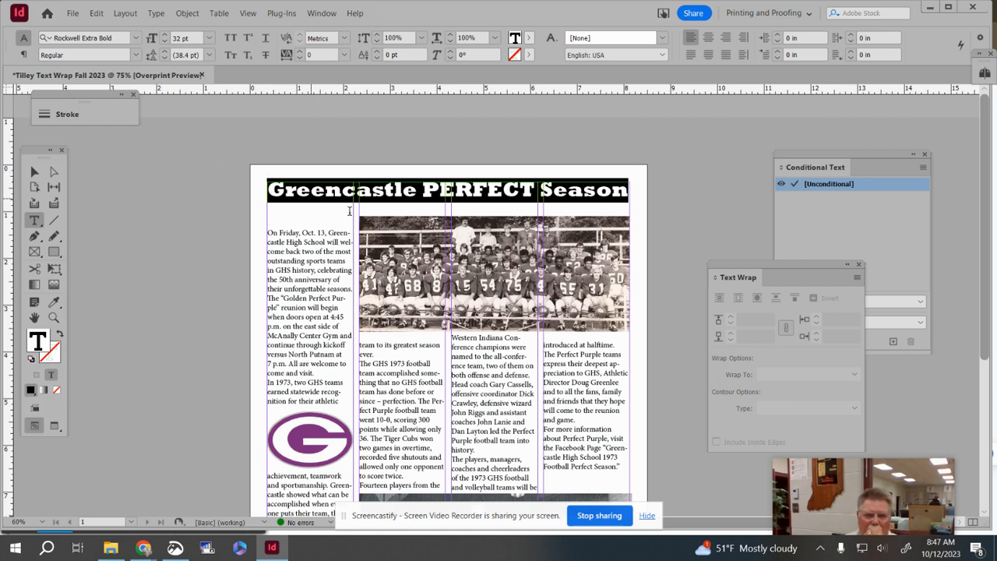
Colour the headline text with the purple sampled from the G logo using the Eyedropper, and deselect the text
{"action": "left_click", "coordinate": [53, 304]}
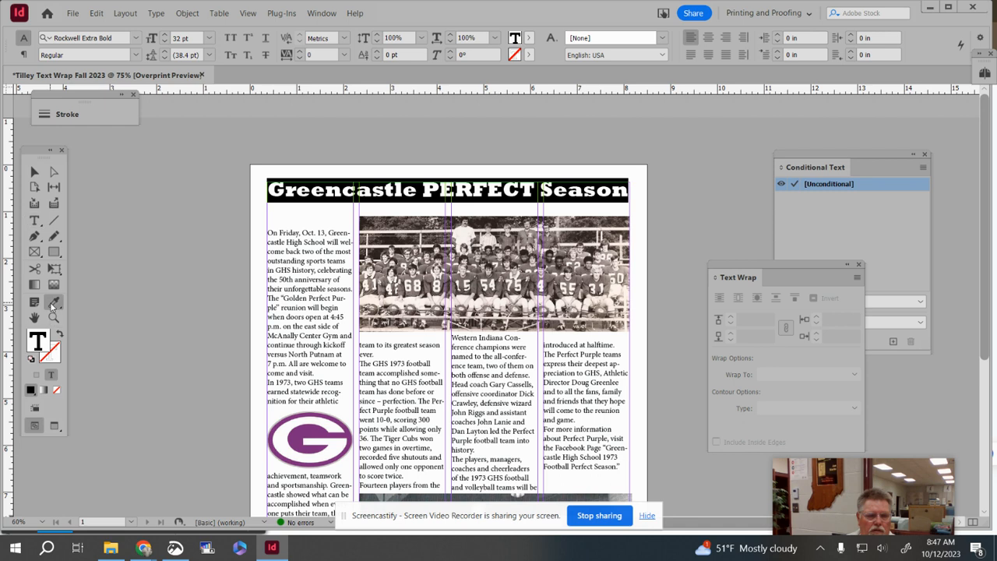
{"action": "left_click", "coordinate": [307, 430]}
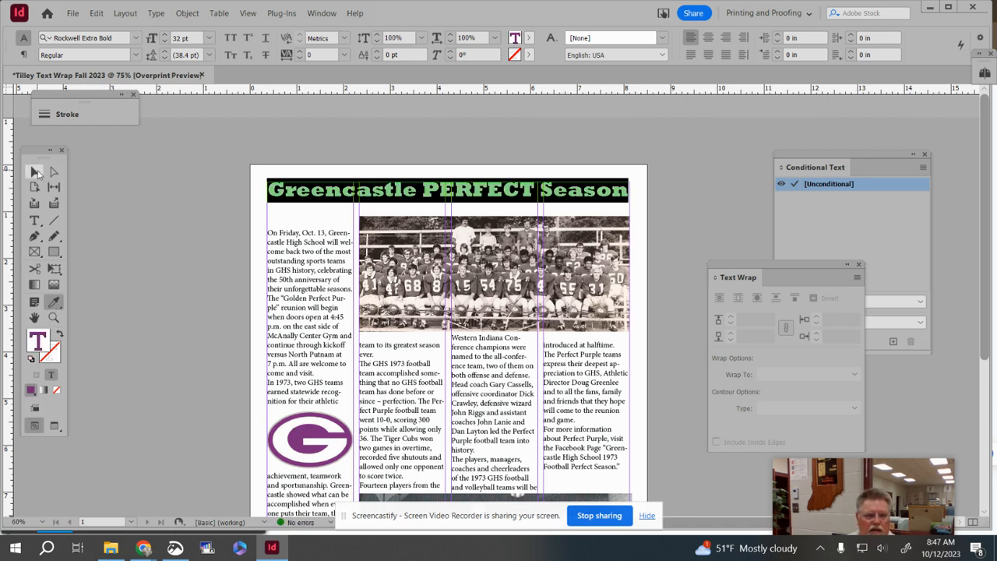
{"action": "left_click", "coordinate": [36, 172]}
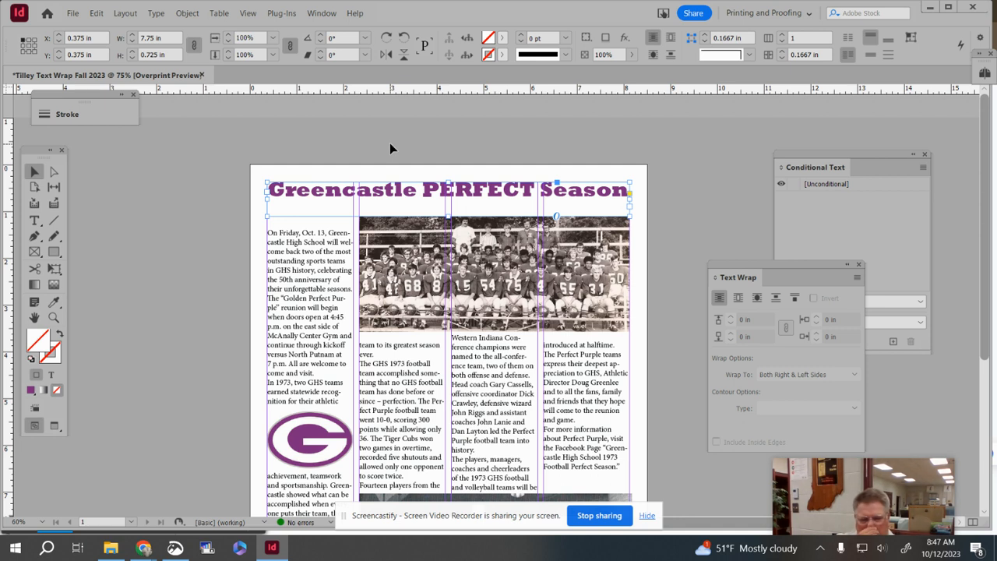
Move the first-column article frame up to Y 1.1 in and extend its lower edge to the bottom margin, 9.525 in high
{"action": "left_click", "coordinate": [326, 288]}
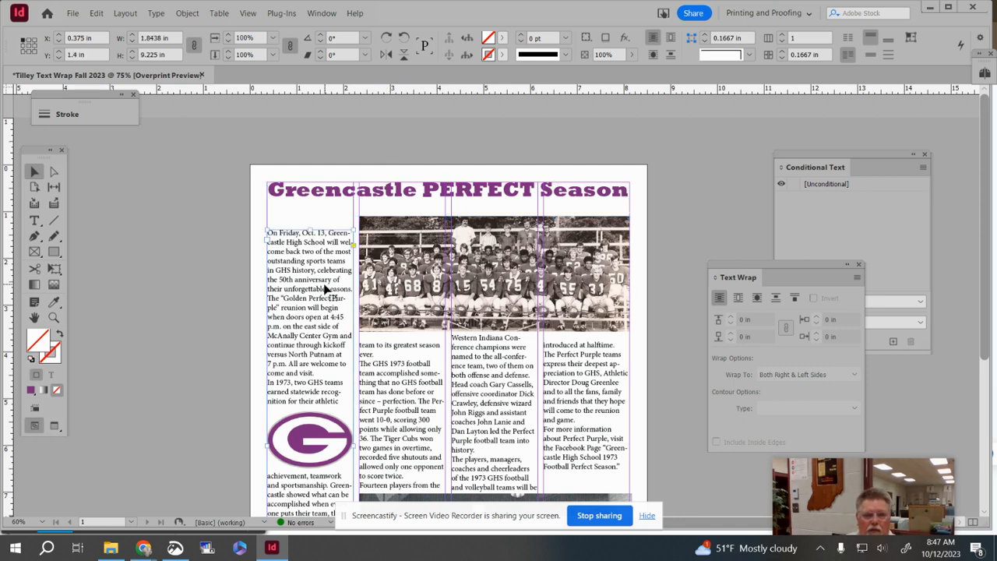
{"action": "left_click_drag", "start_coordinate": [326, 288], "coordinate": [326, 275]}
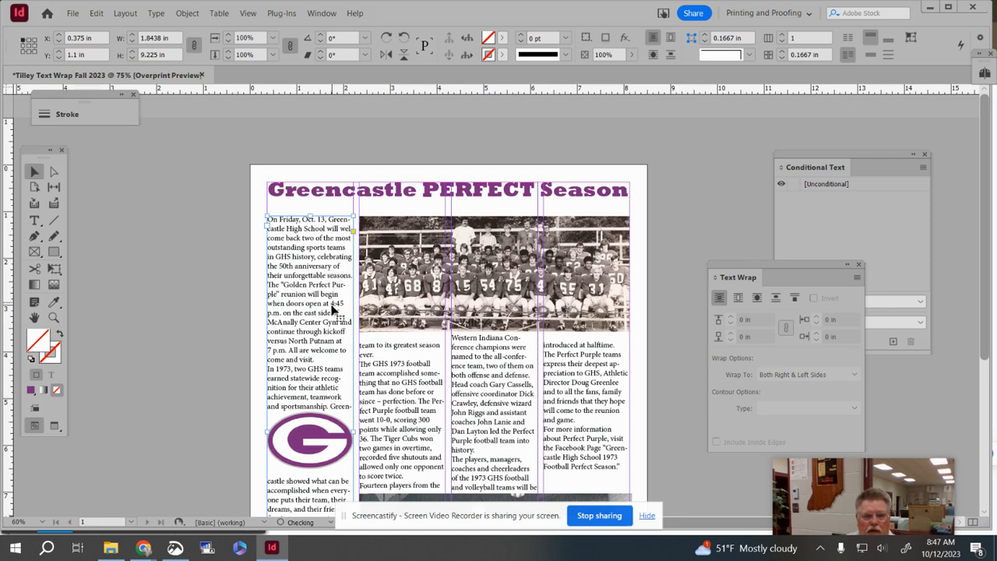
{"action": "scroll", "coordinate": [332, 323], "scroll_direction": "down", "scroll_amount": 5}
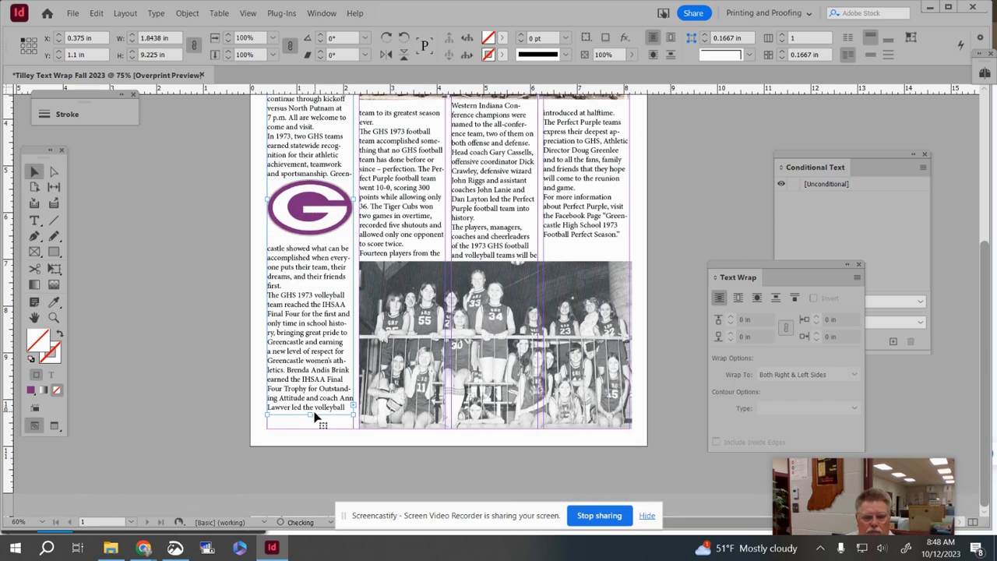
{"action": "left_click_drag", "start_coordinate": [310, 417], "coordinate": [310, 429]}
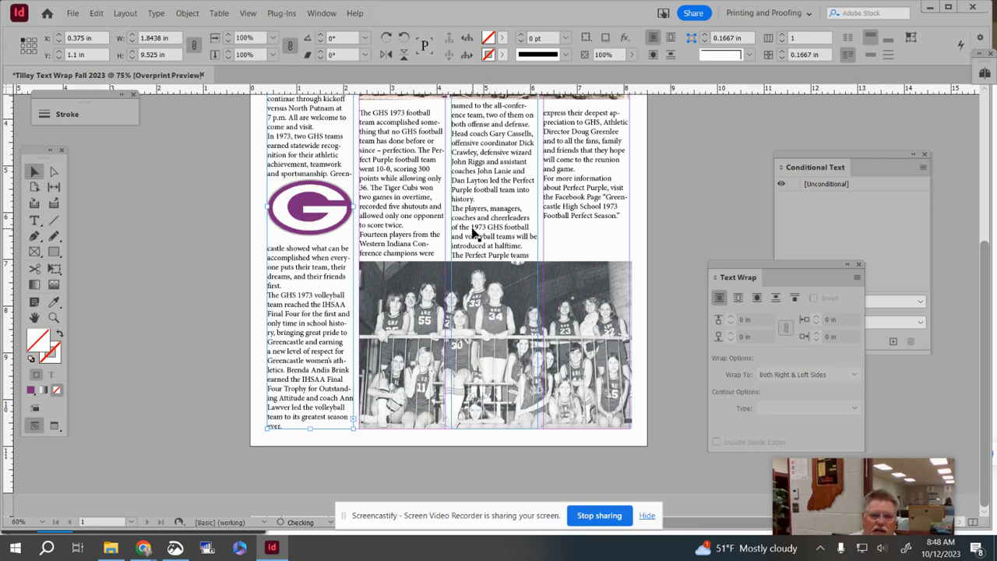
Try centred and right alignment on the whole article text, and settle on justified with the last line aligned left
{"action": "scroll", "coordinate": [474, 232], "scroll_direction": "up", "scroll_amount": 2}
{"action": "scroll", "coordinate": [389, 257], "scroll_direction": "up", "scroll_amount": 1}
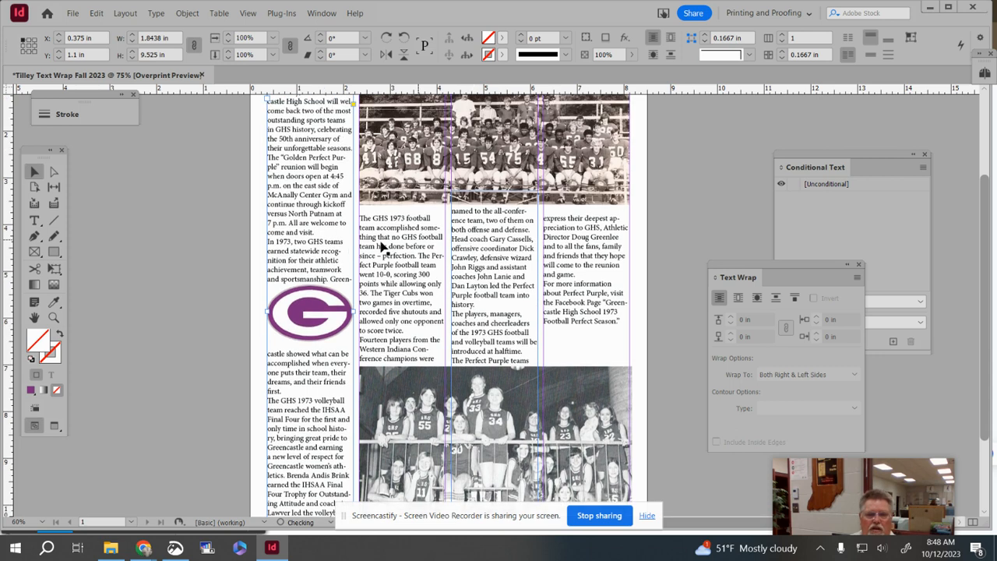
{"action": "left_click", "coordinate": [35, 220]}
{"action": "left_click", "coordinate": [299, 178]}
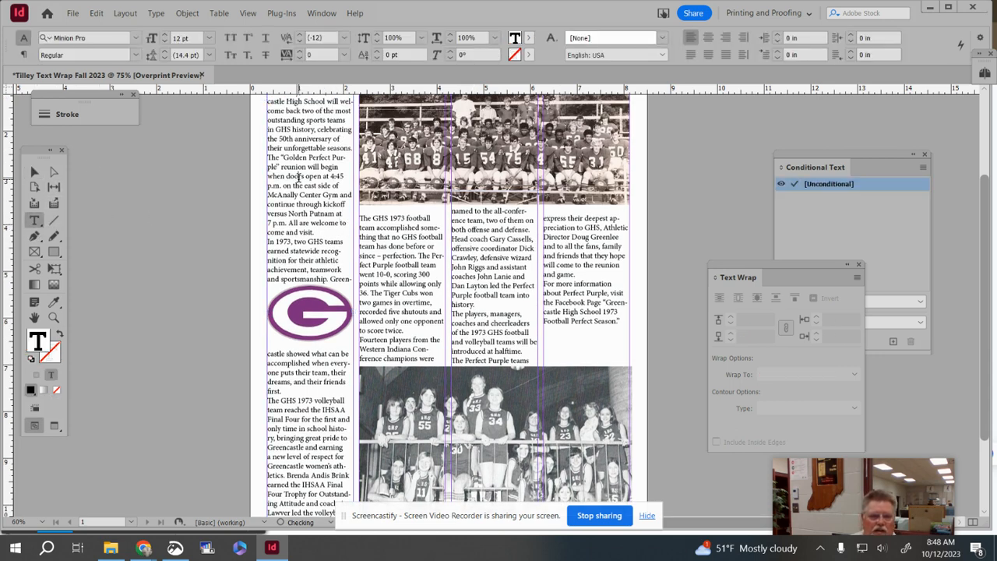
{"action": "left_click", "coordinate": [606, 255]}
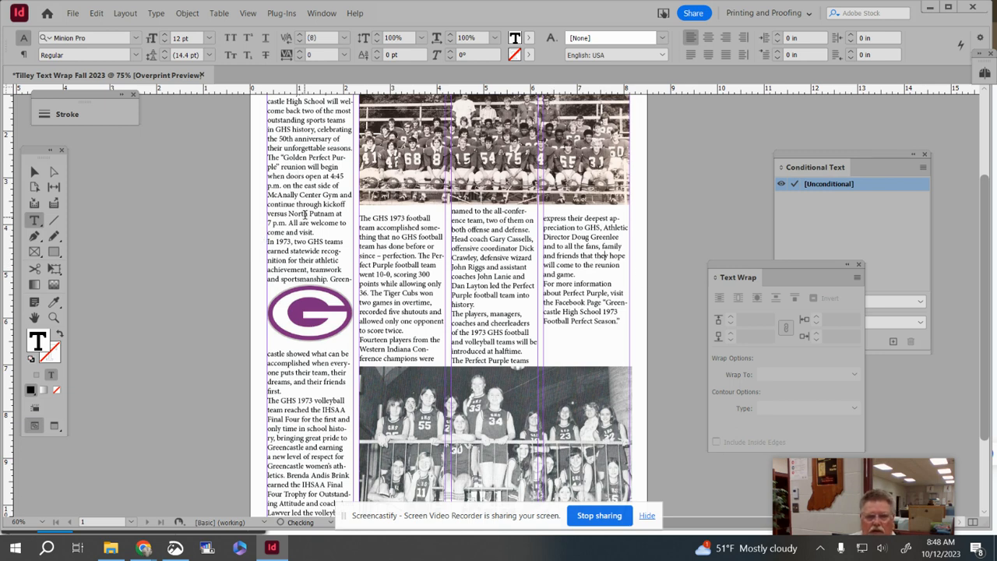
{"action": "left_click", "coordinate": [96, 14]}
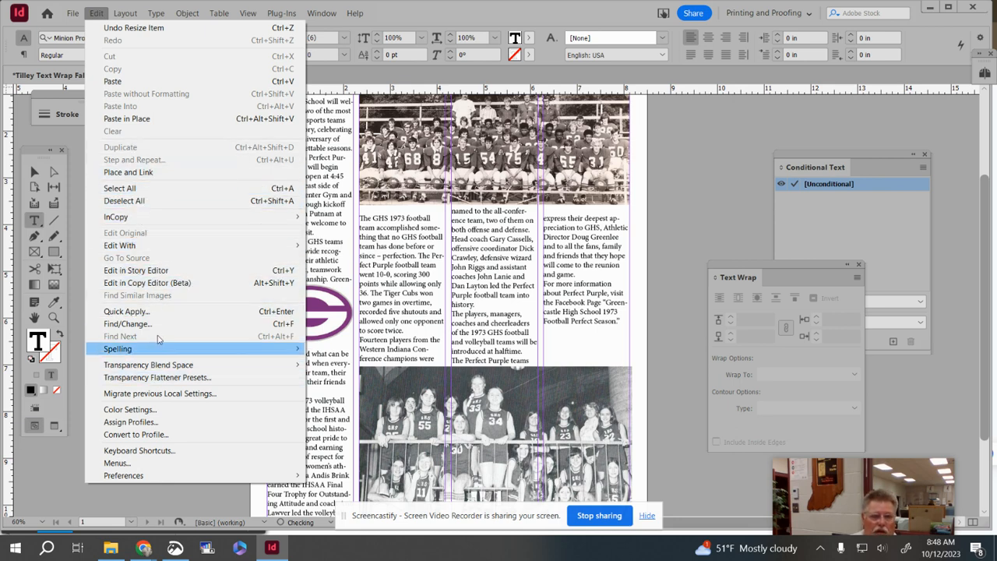
{"action": "mouse_move", "coordinate": [125, 14]}
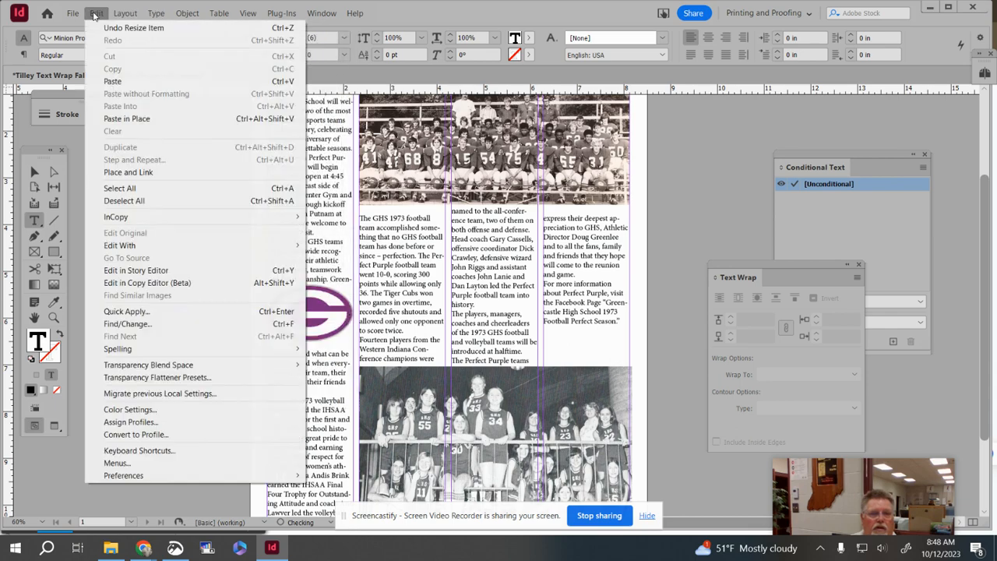
{"action": "mouse_move", "coordinate": [355, 13]}
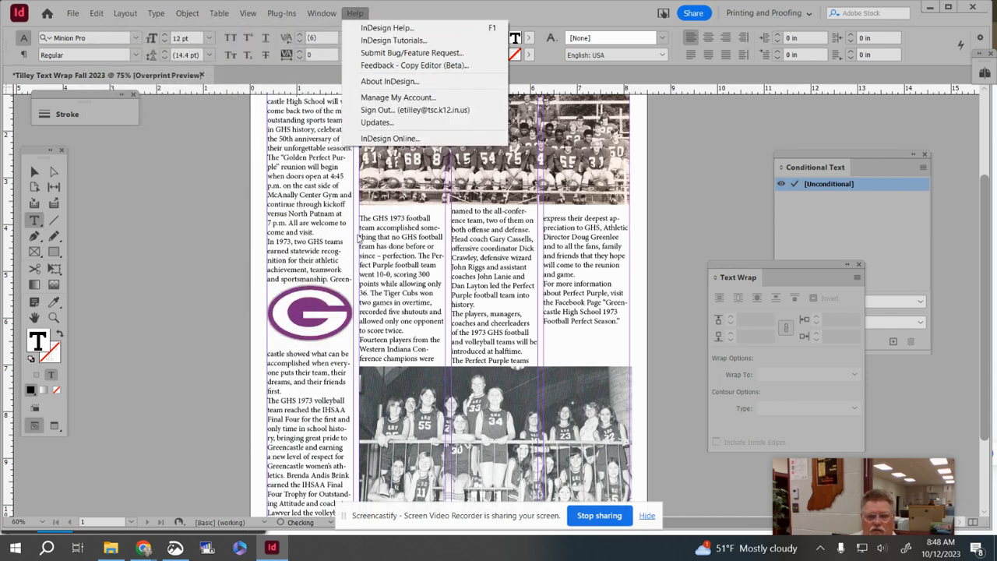
{"action": "left_click", "coordinate": [296, 190]}
{"action": "key", "text": "ctrl+a"}
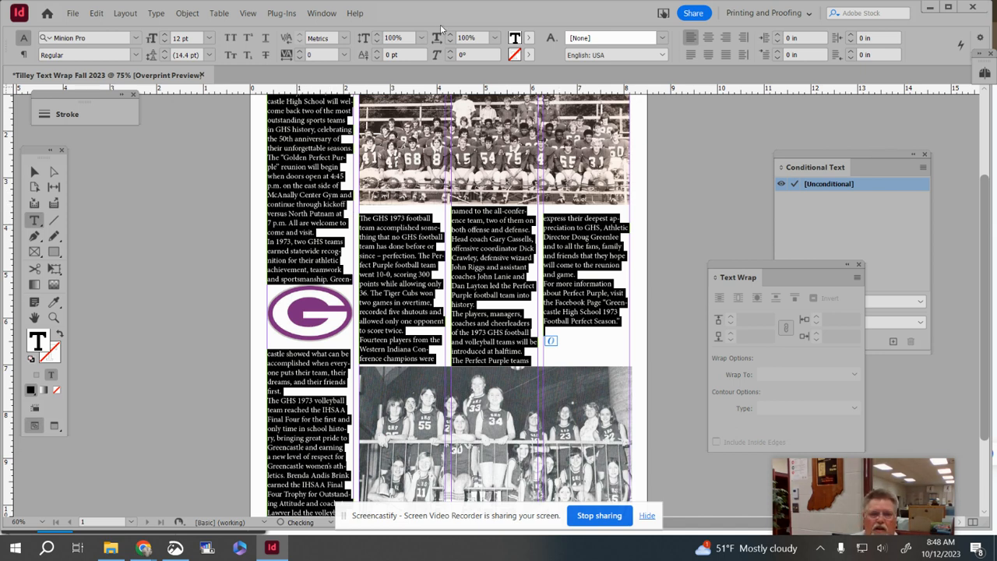
{"action": "left_click", "coordinate": [709, 39]}
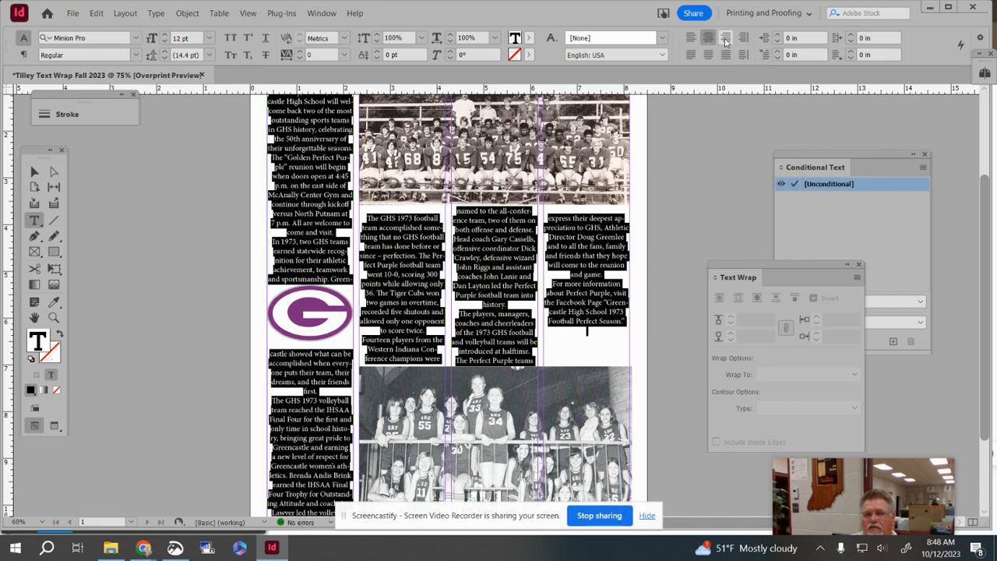
{"action": "left_click", "coordinate": [726, 55]}
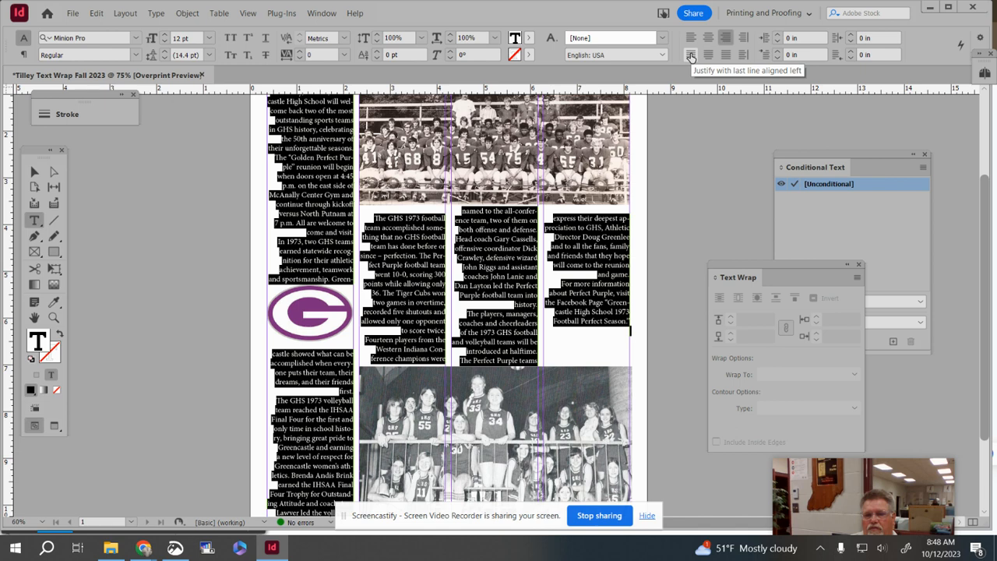
{"action": "left_click", "coordinate": [691, 55]}
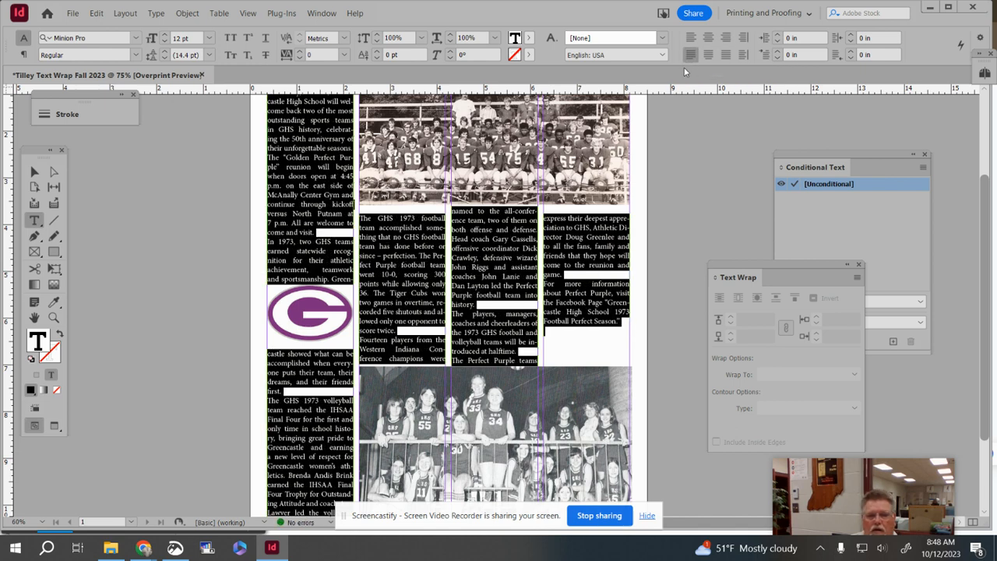
Add a left tab stop at 0.25 in to the whole article text
{"action": "scroll", "coordinate": [346, 173], "scroll_direction": "up", "scroll_amount": 3}
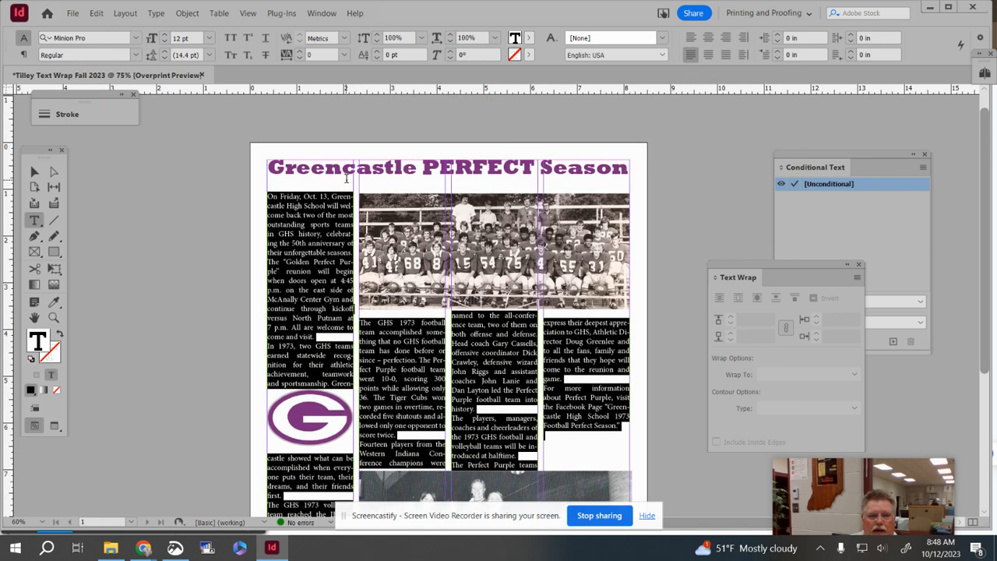
{"action": "scroll", "coordinate": [333, 244], "scroll_direction": "down", "scroll_amount": 1}
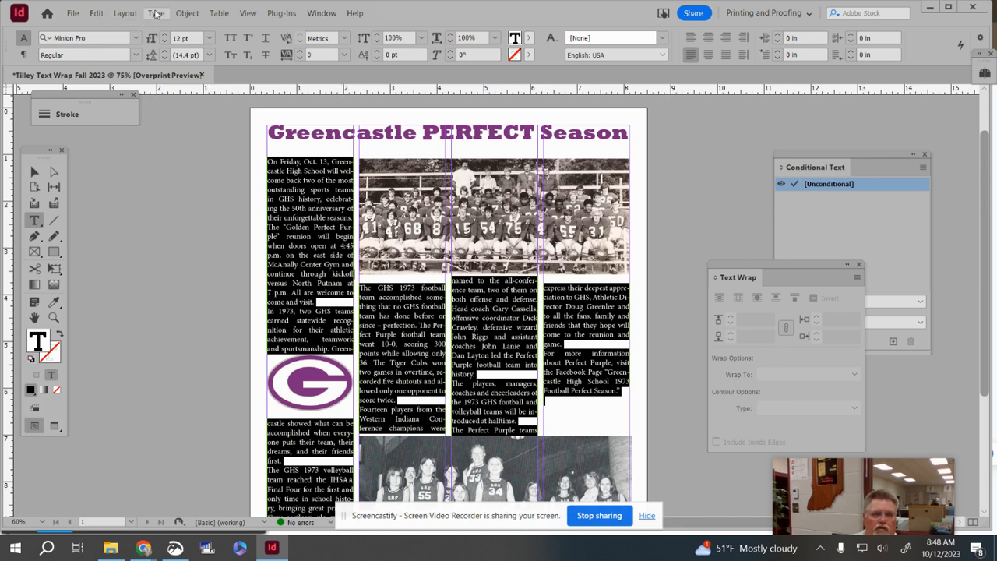
{"action": "left_click", "coordinate": [157, 14]}
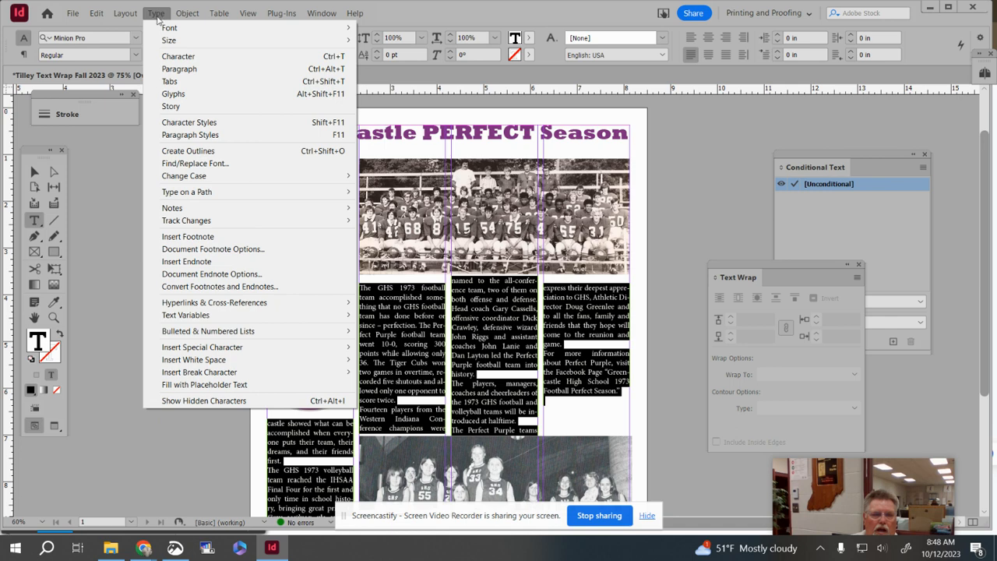
{"action": "left_click", "coordinate": [179, 82]}
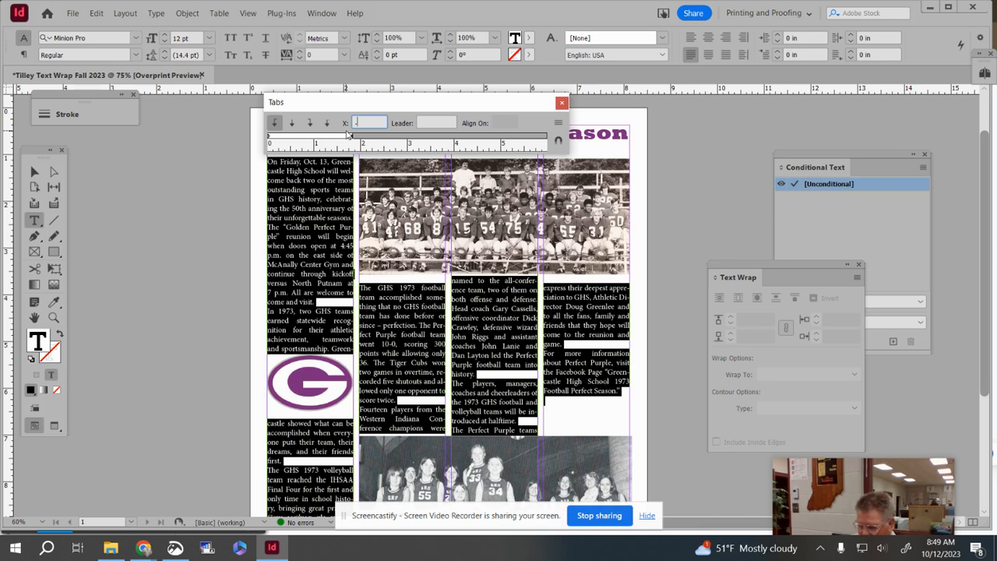
{"action": "type", "text": ".25"}
{"action": "key", "text": "Tab"}
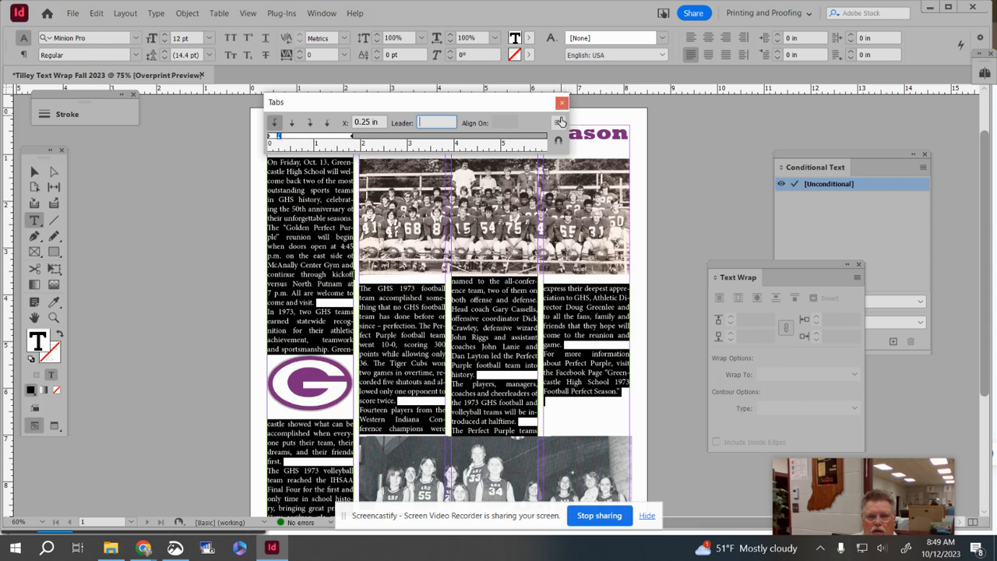
Insert a tab indent at the start of the "Fourteen players", "The players, managers", "For more information" and "On Friday" paragraphs
{"action": "left_click", "coordinate": [379, 290]}
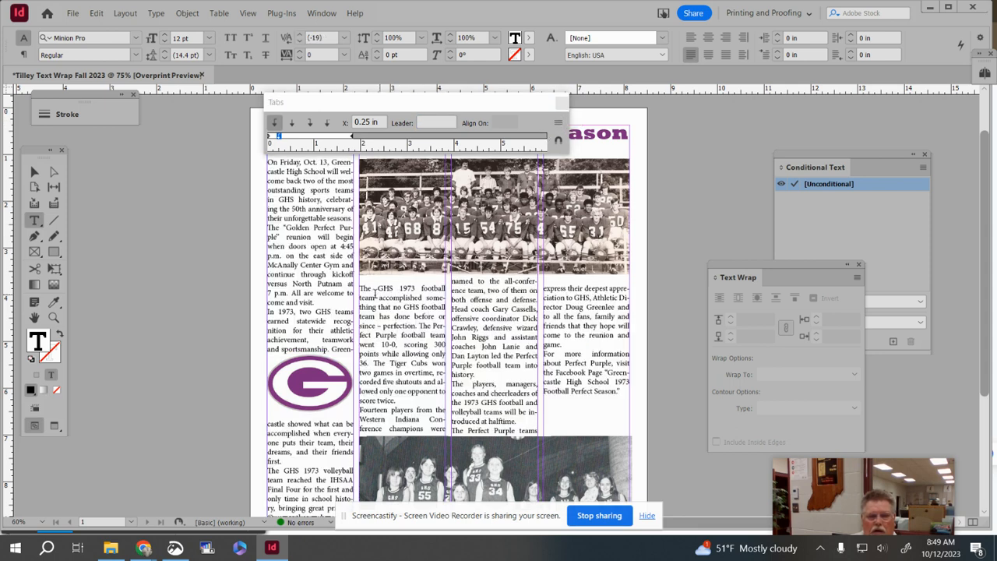
{"action": "left_click", "coordinate": [360, 288]}
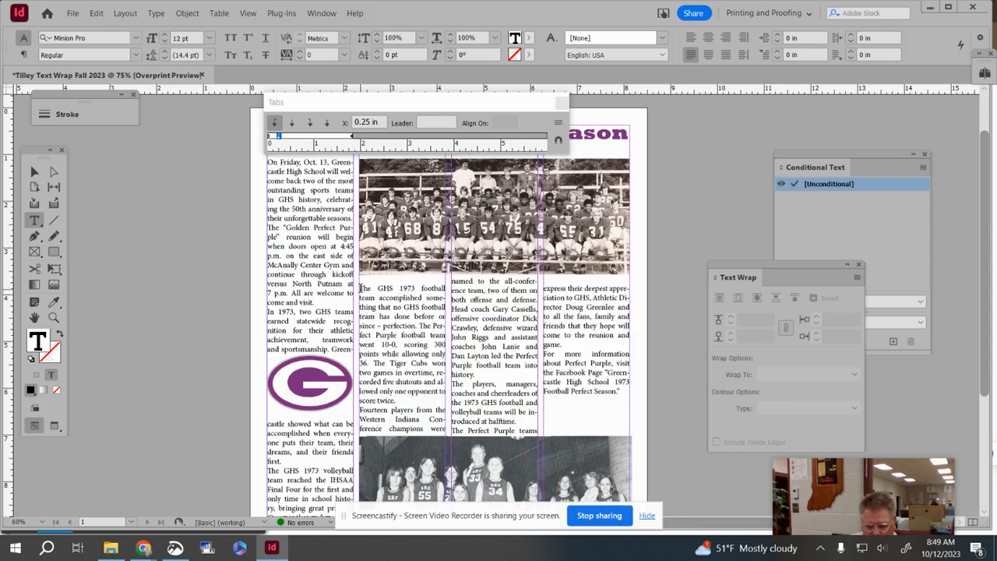
{"action": "left_click", "coordinate": [359, 410]}
{"action": "key", "text": "Tab"}
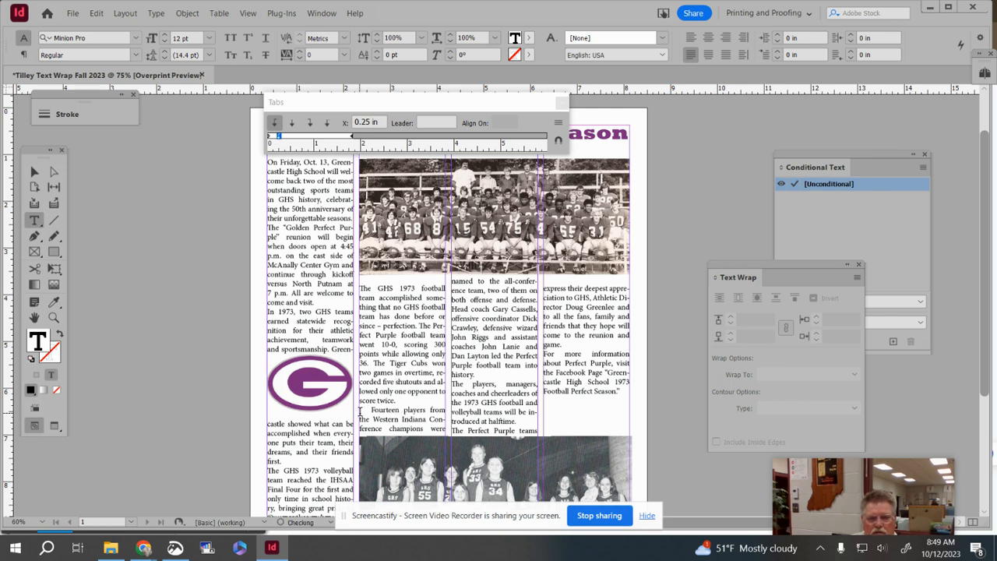
{"action": "left_click", "coordinate": [453, 383]}
{"action": "key", "text": "Tab"}
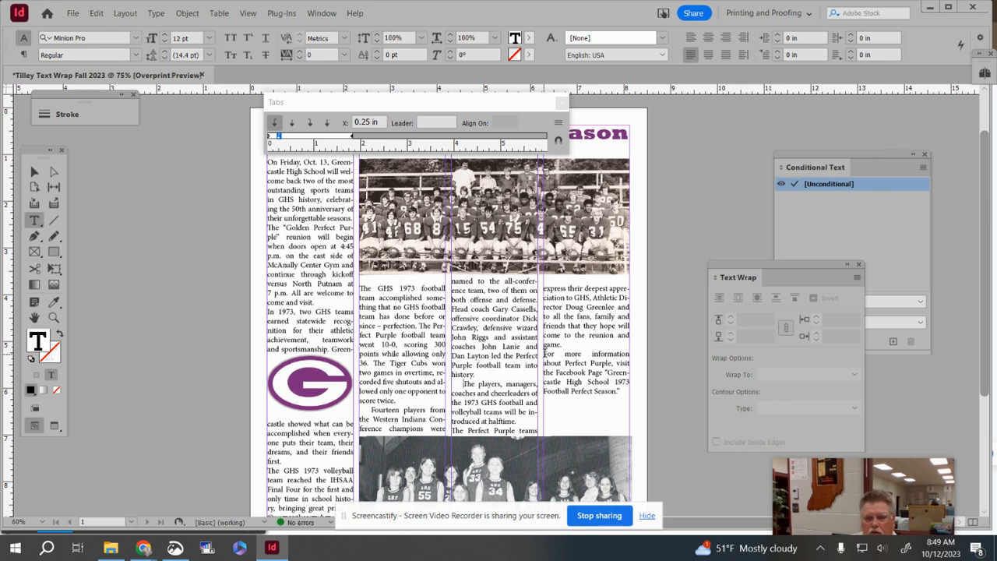
{"action": "left_click", "coordinate": [544, 354]}
{"action": "key", "text": "Tab"}
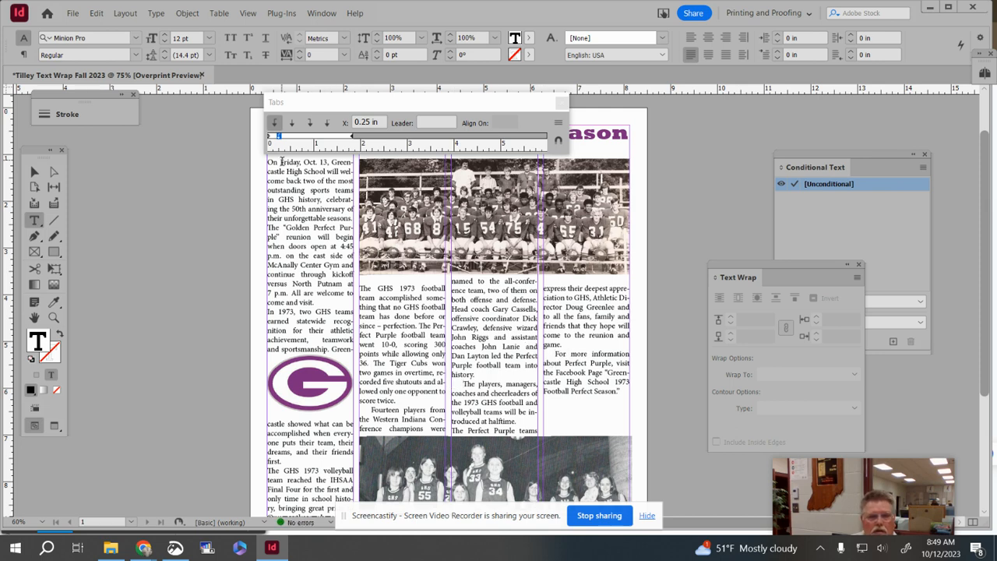
{"action": "left_click", "coordinate": [268, 162]}
{"action": "key", "text": "Tab"}
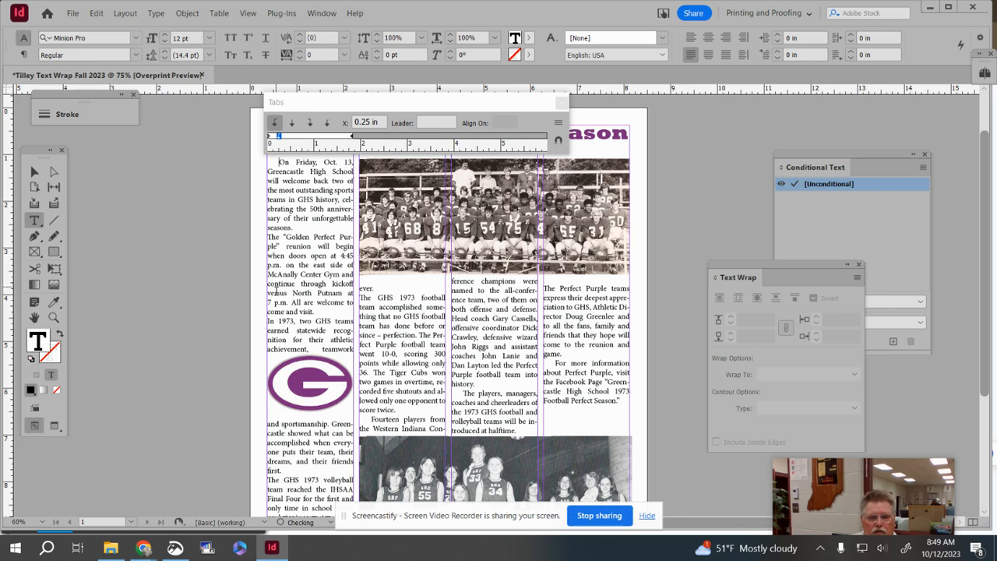
Insert a tab indent at the start of the "Golden Perfect Purple", "In 1973", "GHS 1973 volleyball" and "GHS 1973 football" paragraphs
{"action": "left_click", "coordinate": [269, 238]}
{"action": "key", "text": "Tab"}
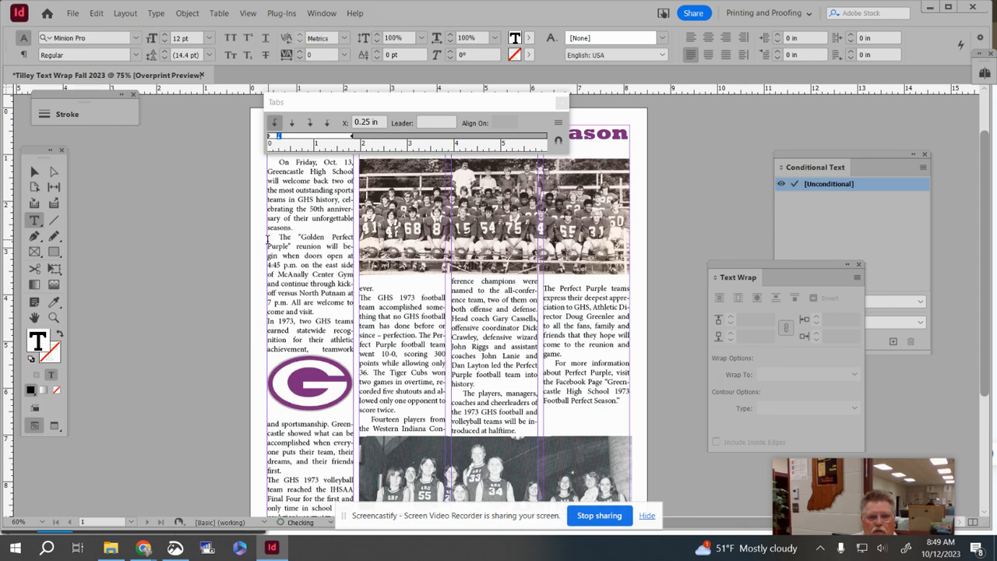
{"action": "left_click", "coordinate": [269, 321]}
{"action": "key", "text": "Tab"}
{"action": "scroll", "coordinate": [270, 343], "scroll_direction": "down", "scroll_amount": 3}
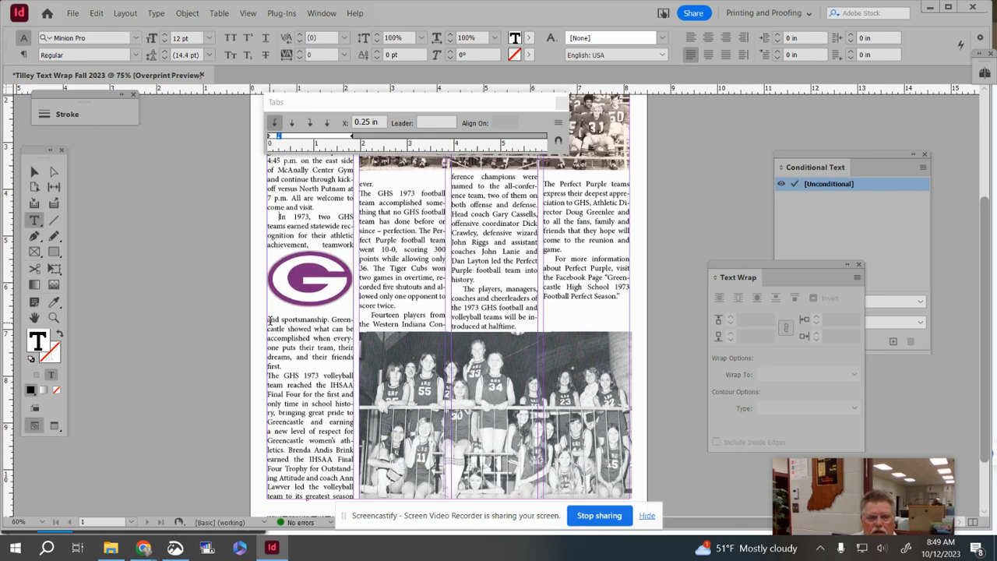
{"action": "left_click", "coordinate": [269, 375]}
{"action": "key", "text": "Tab"}
{"action": "scroll", "coordinate": [269, 398], "scroll_direction": "down", "scroll_amount": 2}
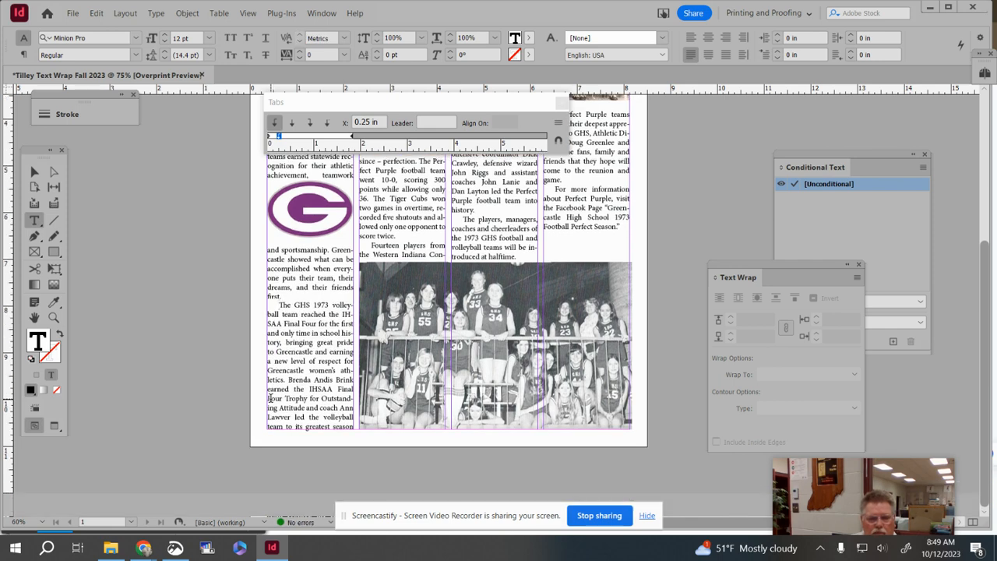
{"action": "scroll", "coordinate": [308, 388], "scroll_direction": "up", "scroll_amount": 3}
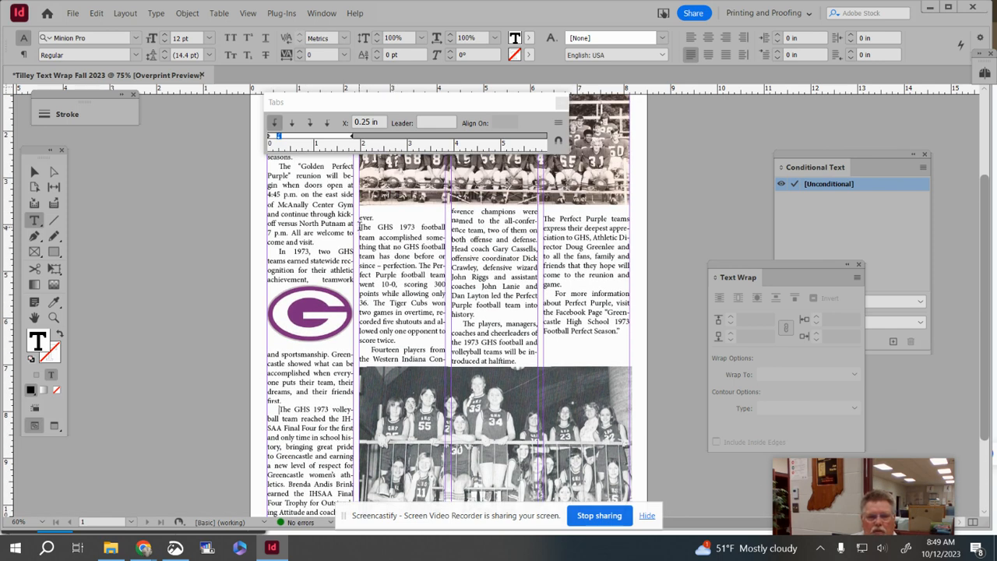
{"action": "left_click", "coordinate": [360, 227]}
{"action": "key", "text": "Tab"}
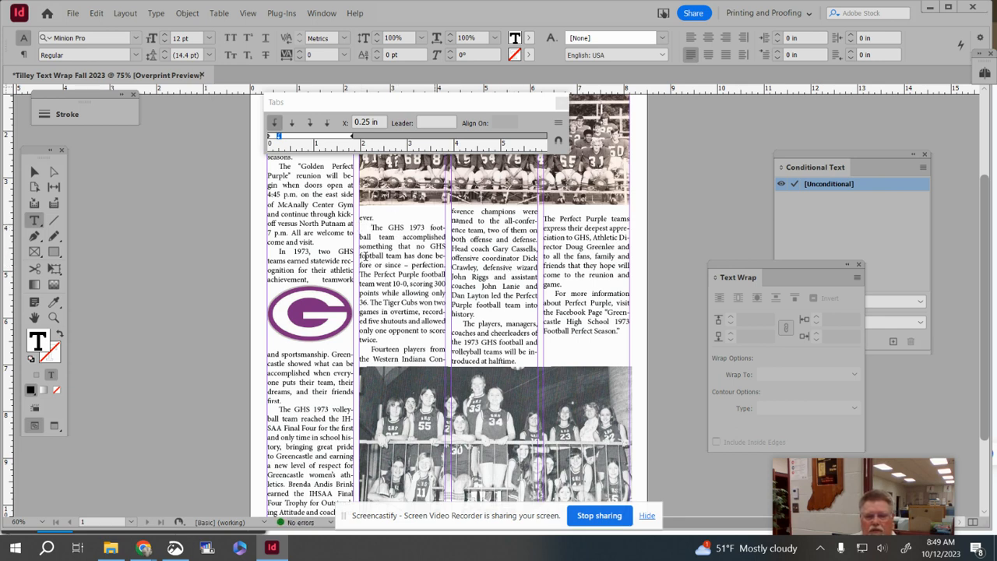
Raise the upper edge of the second-column article frame to Y 3.66 in, making the frame 6.965 in high
{"action": "scroll", "coordinate": [350, 287], "scroll_direction": "down", "scroll_amount": 2}
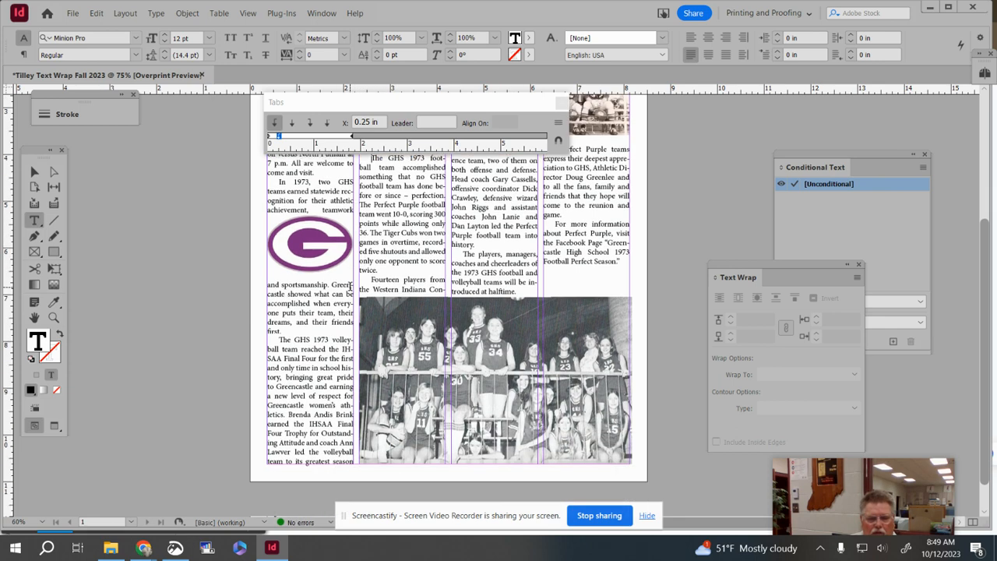
{"action": "scroll", "coordinate": [350, 287], "scroll_direction": "up", "scroll_amount": 3}
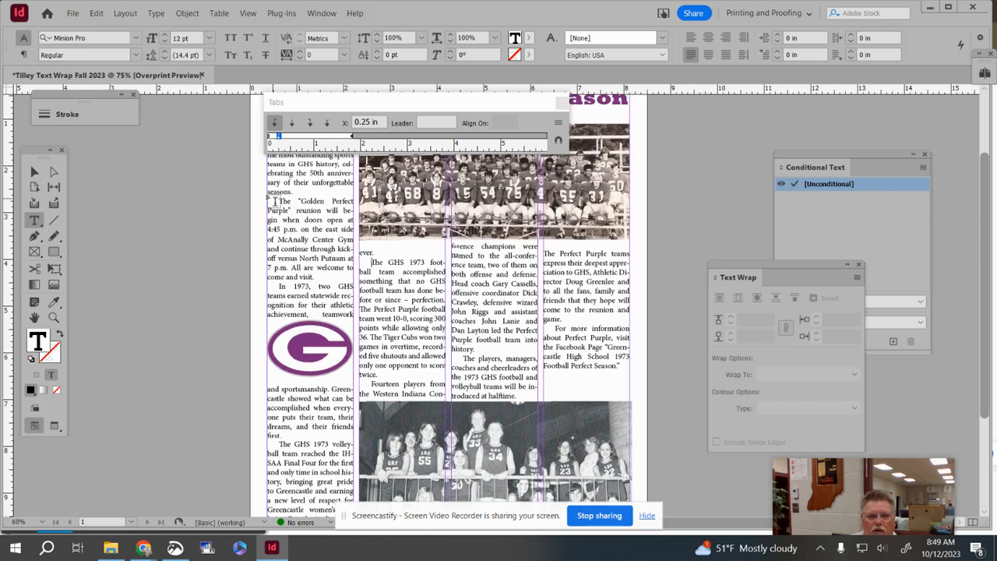
{"action": "left_click", "coordinate": [42, 167]}
{"action": "left_click", "coordinate": [396, 283]}
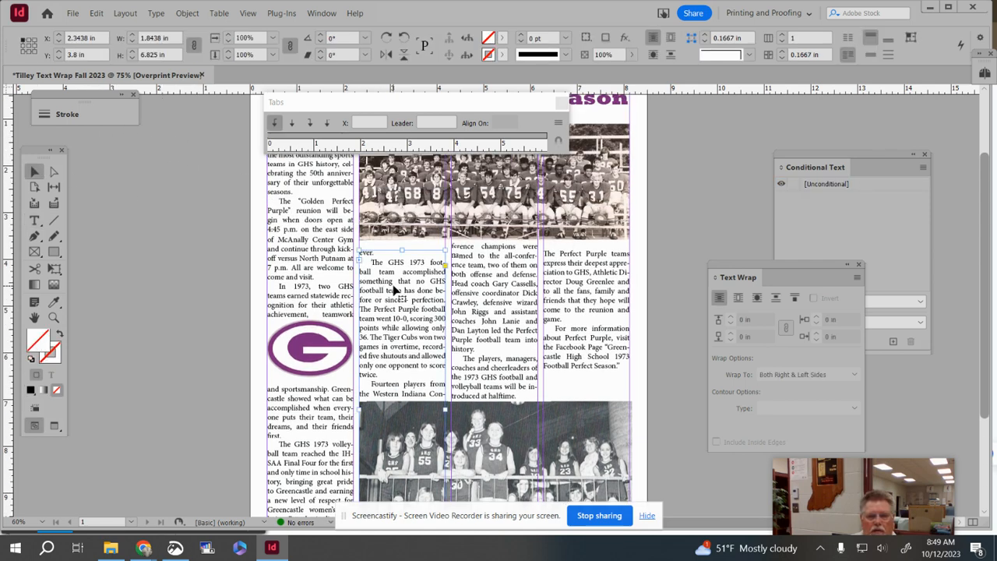
{"action": "scroll", "coordinate": [397, 288], "scroll_direction": "up", "scroll_amount": 1}
{"action": "left_click_drag", "start_coordinate": [403, 288], "coordinate": [402, 278]}
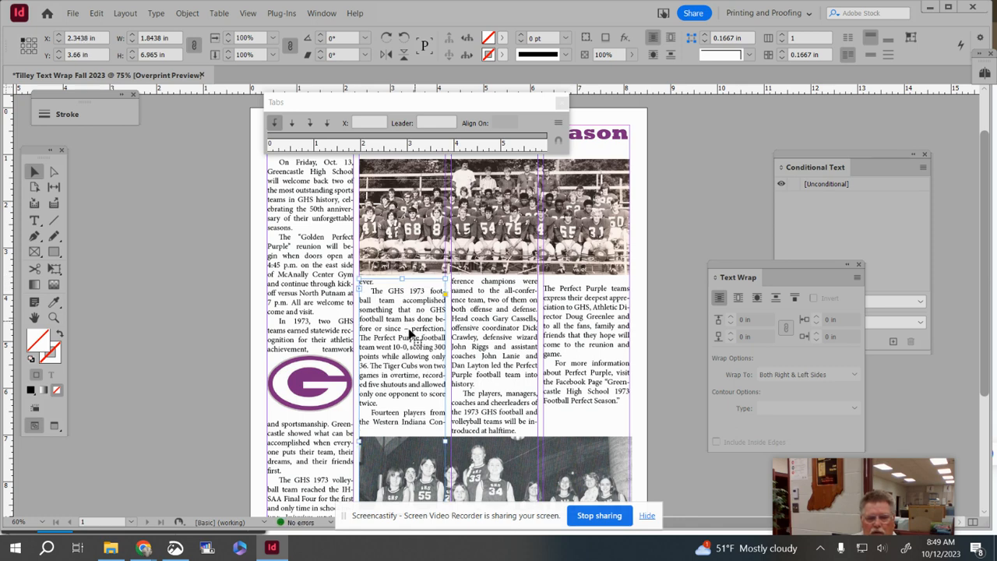
Raise the lower edge of the first-column article frame so the frame is 9.4 in high
{"action": "scroll", "coordinate": [381, 373], "scroll_direction": "down", "scroll_amount": 5}
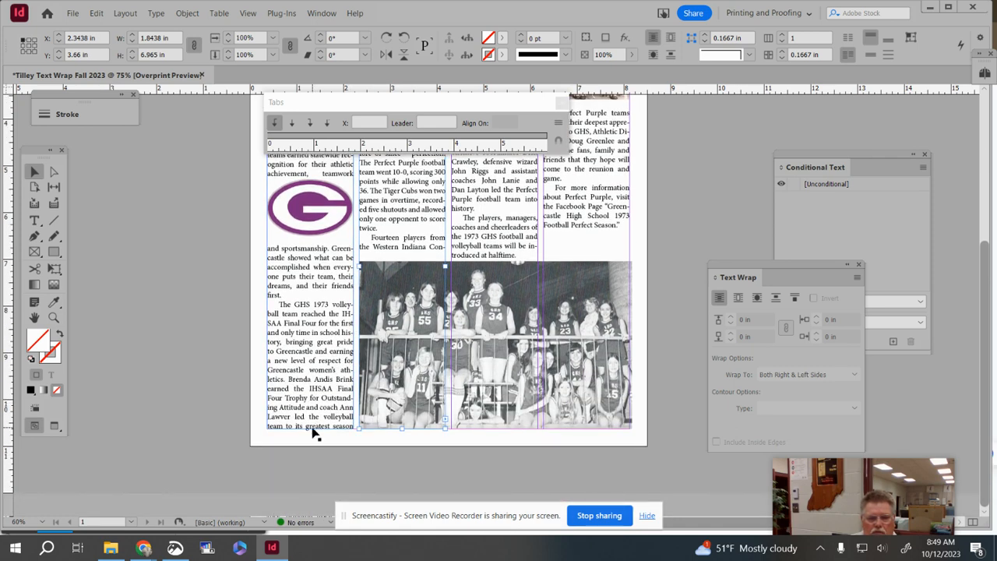
{"action": "left_click", "coordinate": [314, 427]}
{"action": "left_click_drag", "start_coordinate": [314, 427], "coordinate": [314, 422]}
{"action": "scroll", "coordinate": [319, 421], "scroll_direction": "up", "scroll_amount": 3}
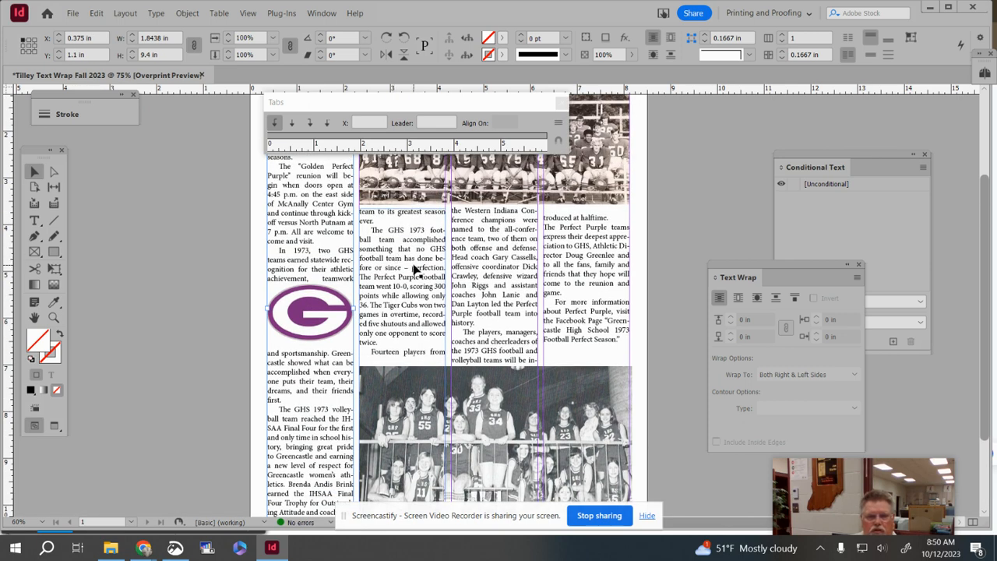
{"action": "scroll", "coordinate": [398, 265], "scroll_direction": "up", "scroll_amount": 4}
{"action": "scroll", "coordinate": [341, 289], "scroll_direction": "down", "scroll_amount": 1}
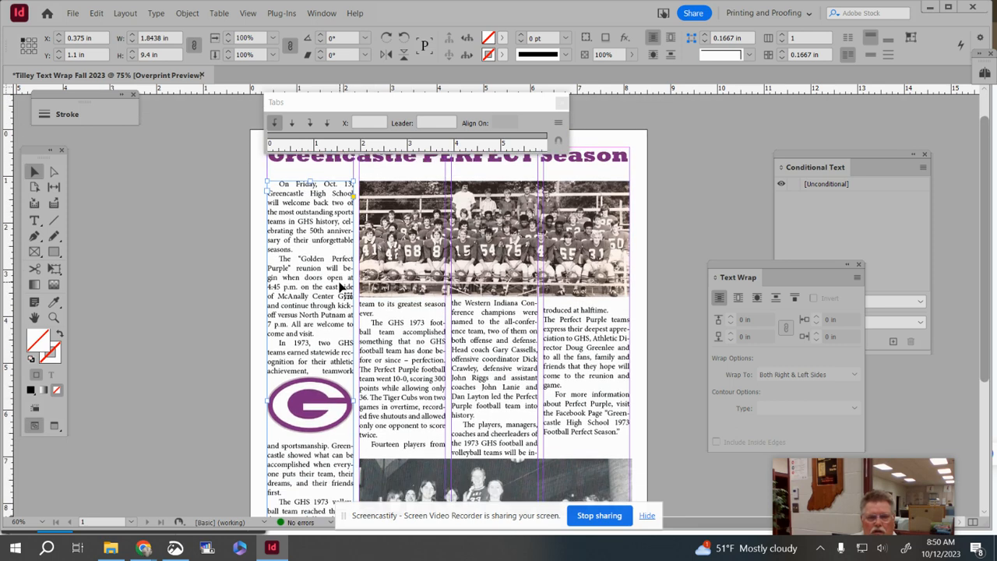
Shorten the third-column article frame to 3.66 in high so it ends just above the volleyball team photo
{"action": "scroll", "coordinate": [341, 288], "scroll_direction": "down", "scroll_amount": 5}
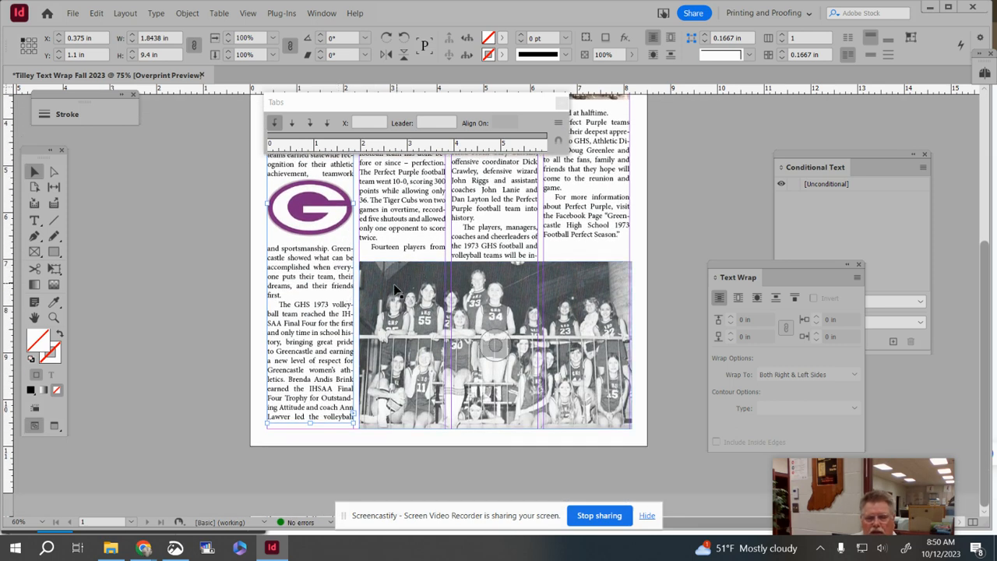
{"action": "scroll", "coordinate": [397, 298], "scroll_direction": "up", "scroll_amount": 1}
{"action": "left_click", "coordinate": [433, 304]}
{"action": "left_click", "coordinate": [506, 286]}
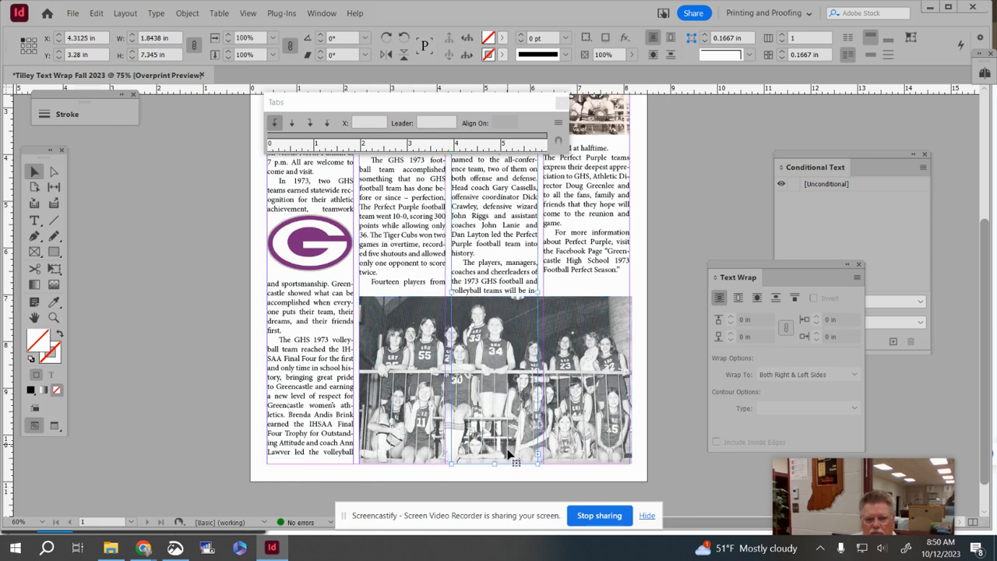
{"action": "left_click_drag", "start_coordinate": [494, 465], "coordinate": [494, 291]}
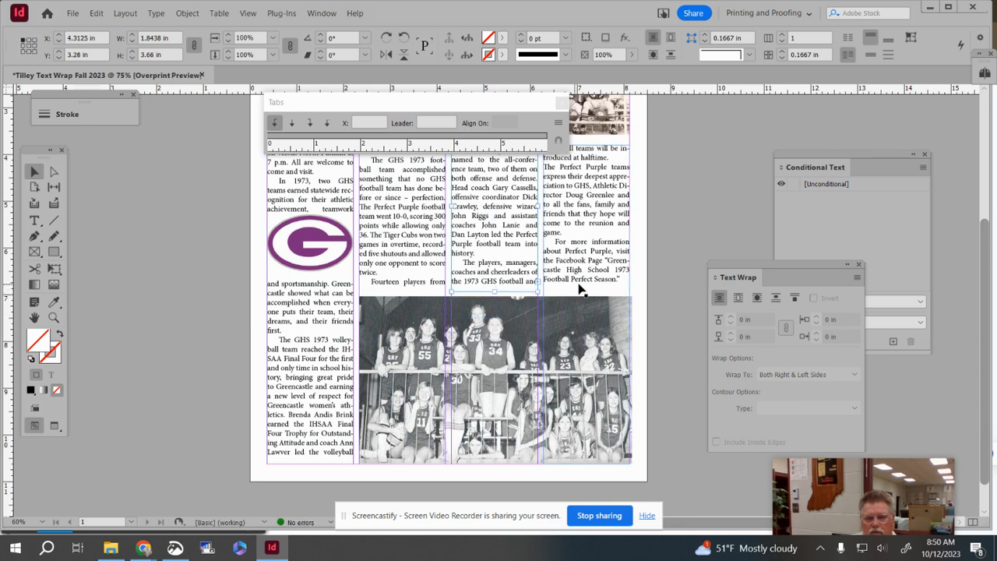
Close the Tabs panel, bring the whole page into view and move the Text Wrap panel clear of it
{"action": "scroll", "coordinate": [606, 274], "scroll_direction": "up", "scroll_amount": 1}
{"action": "scroll", "coordinate": [605, 270], "scroll_direction": "up", "scroll_amount": 5}
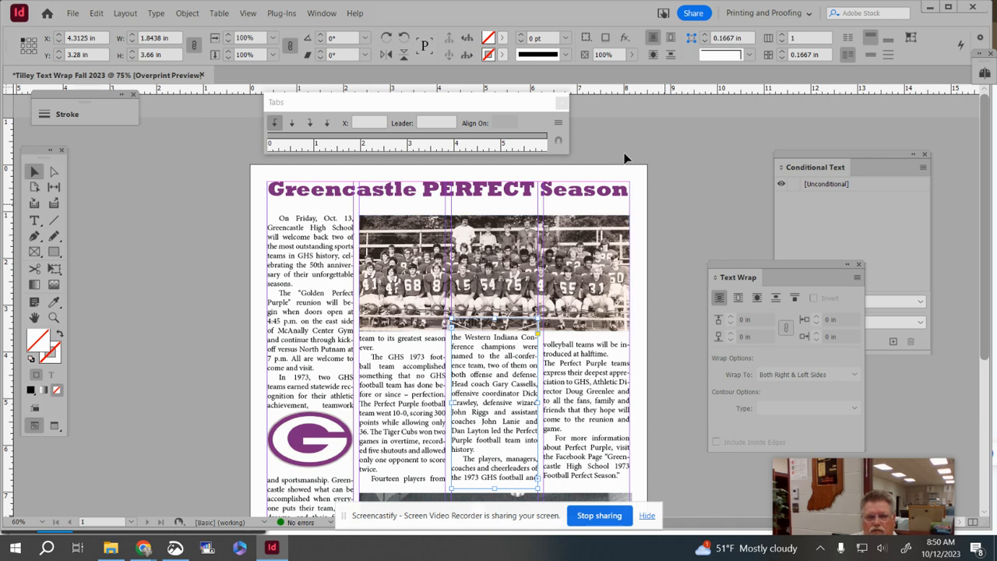
{"action": "left_click", "coordinate": [561, 103]}
{"action": "scroll", "coordinate": [651, 275], "scroll_direction": "down", "scroll_amount": 7}
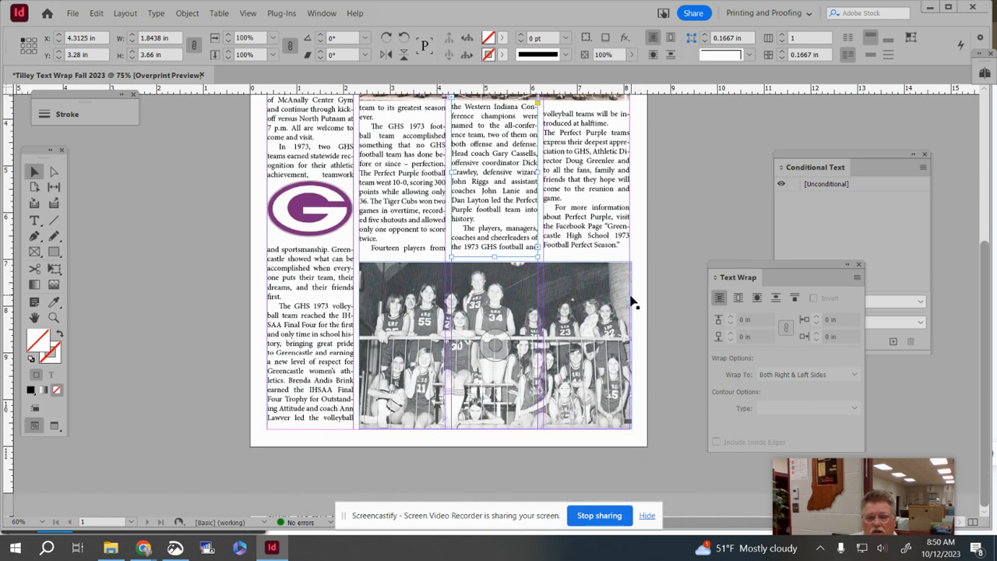
{"action": "scroll", "coordinate": [622, 320], "scroll_direction": "up", "scroll_amount": 4}
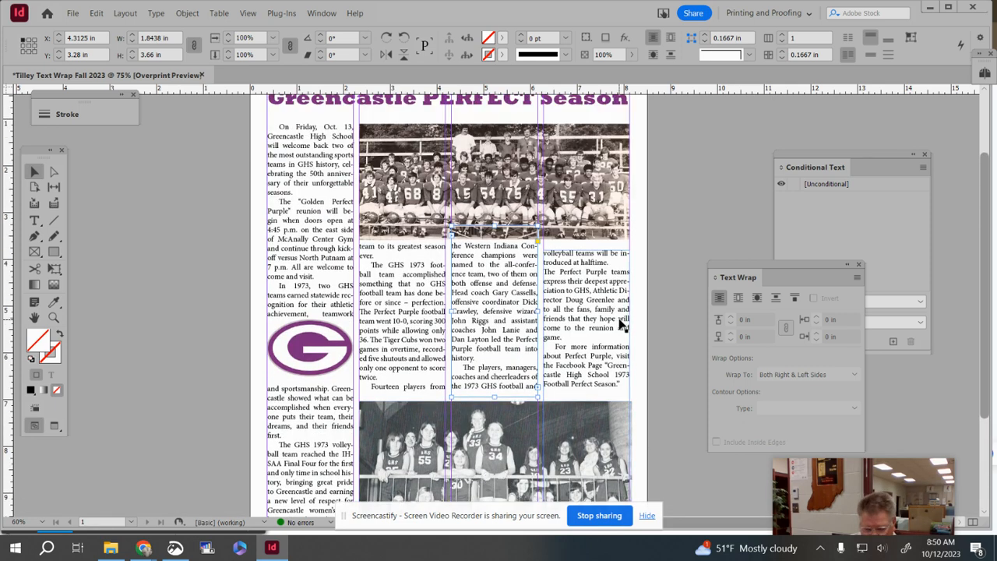
{"action": "key", "text": "ctrl+minus"}
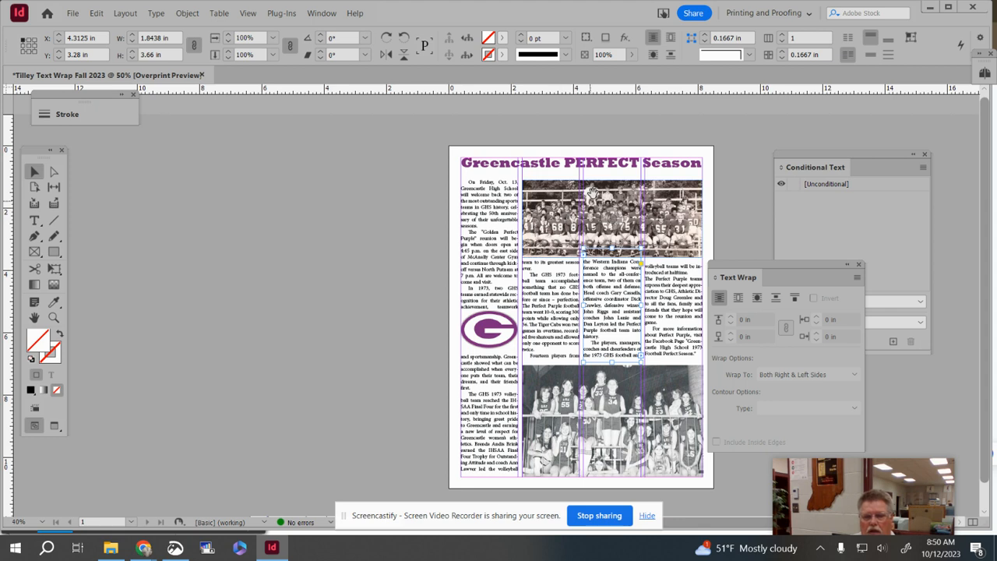
{"action": "left_click_drag", "start_coordinate": [474, 203], "coordinate": [474, 194]}
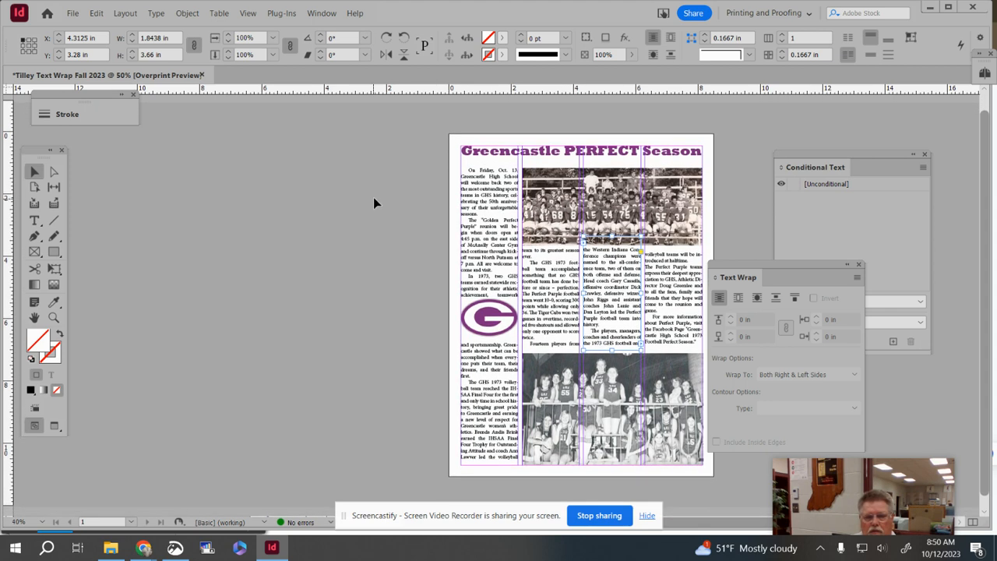
{"action": "left_click_drag", "start_coordinate": [762, 267], "coordinate": [871, 240]}
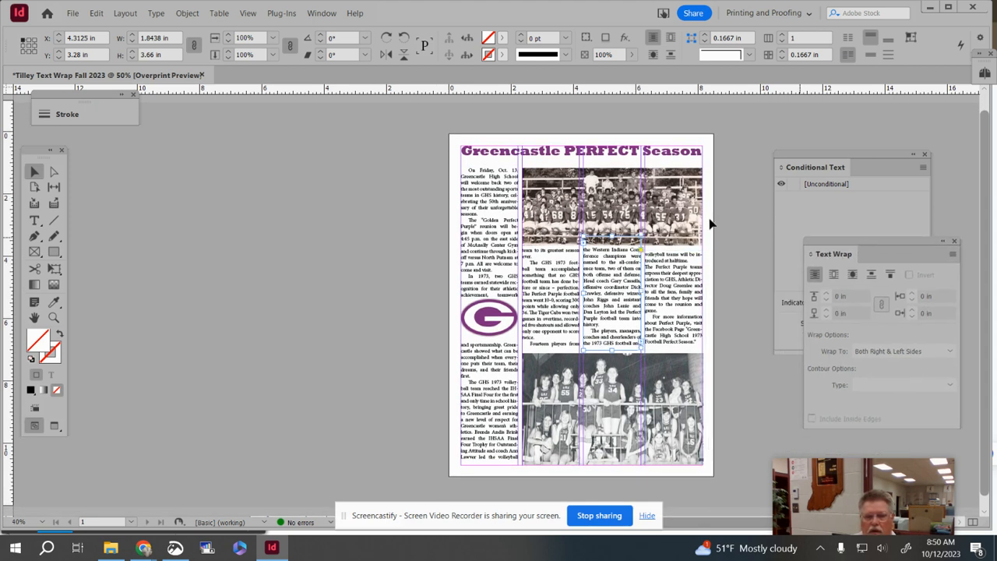
Switch to Snip & Sketch, capture a rectangular snip of the full page, and close the snip window
{"action": "left_click", "coordinate": [175, 548]}
{"action": "left_click", "coordinate": [79, 67]}
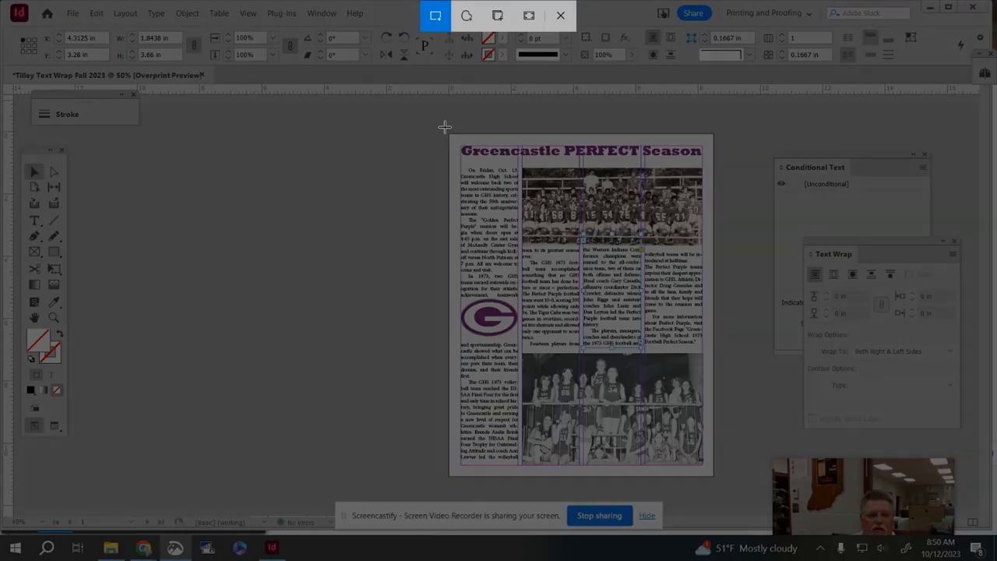
{"action": "mouse_move", "coordinate": [444, 127]}
{"action": "left_mouse_down"}
{"action": "mouse_move", "coordinate": [619, 442]}
{"action": "mouse_move", "coordinate": [720, 476]}
{"action": "left_mouse_up"}
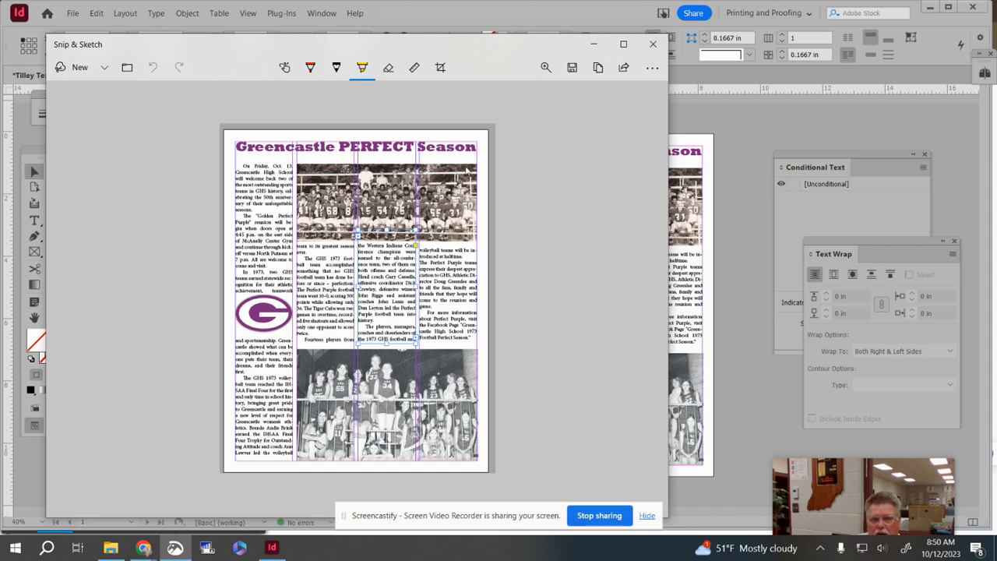
{"action": "left_click", "coordinate": [653, 47]}
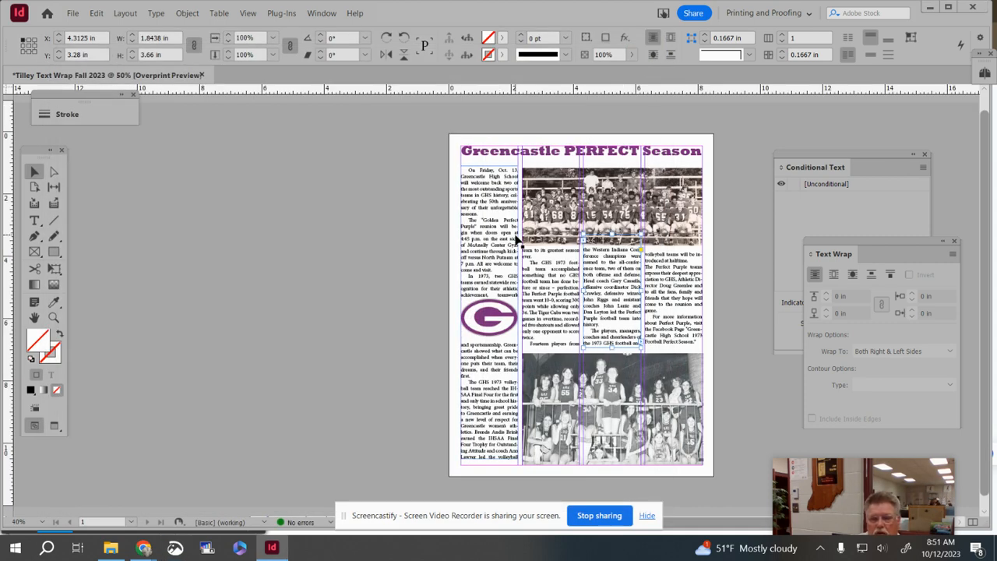